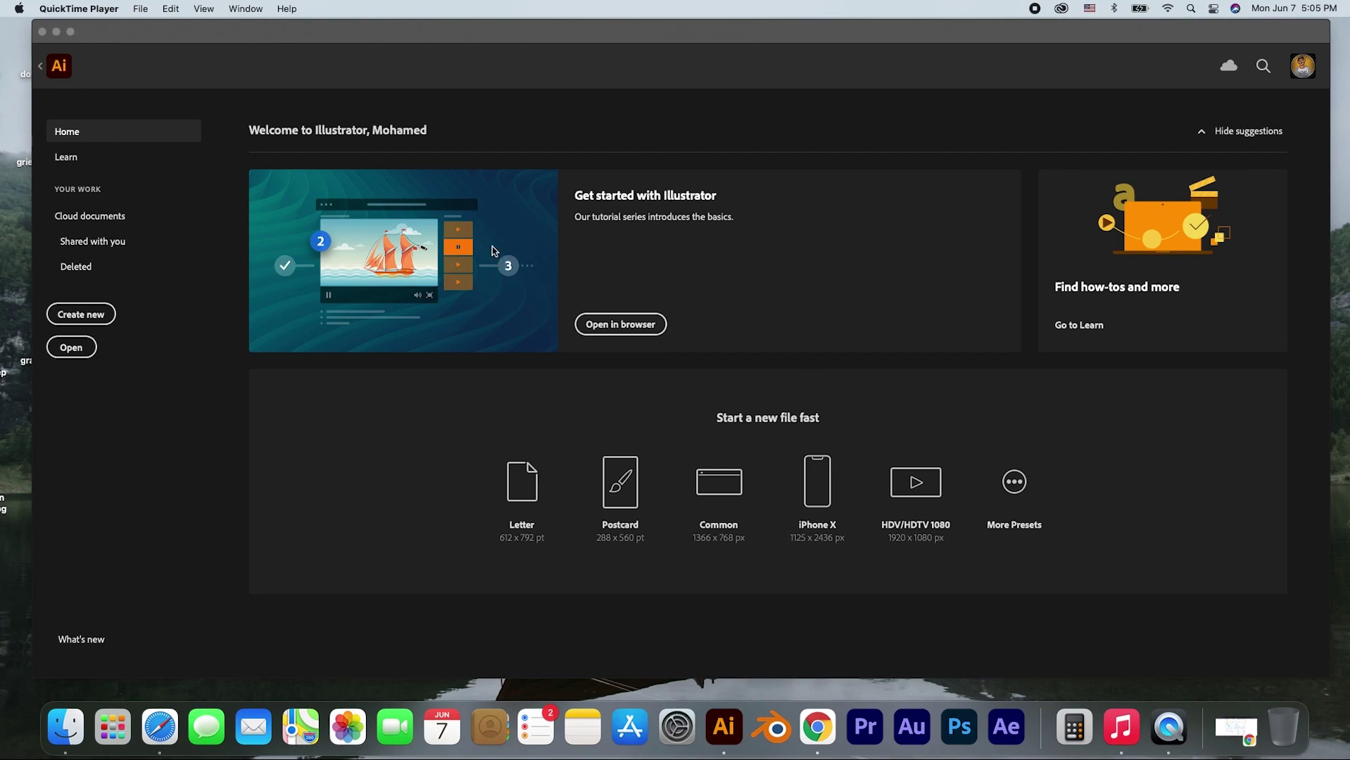
- Bring Illustrator to the front and start a new document from the Home screen
left_click(453, 40)
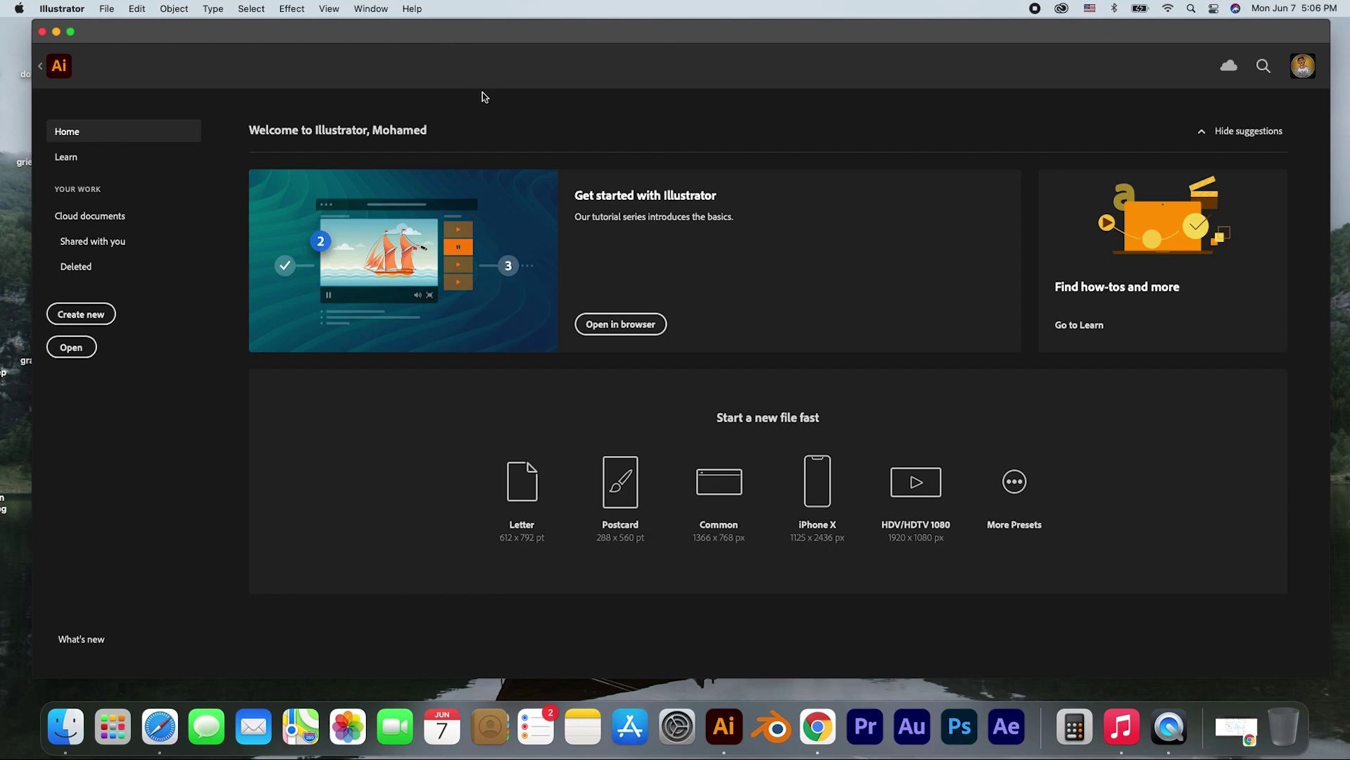
left_click_drag(445, 40, 443, 45)
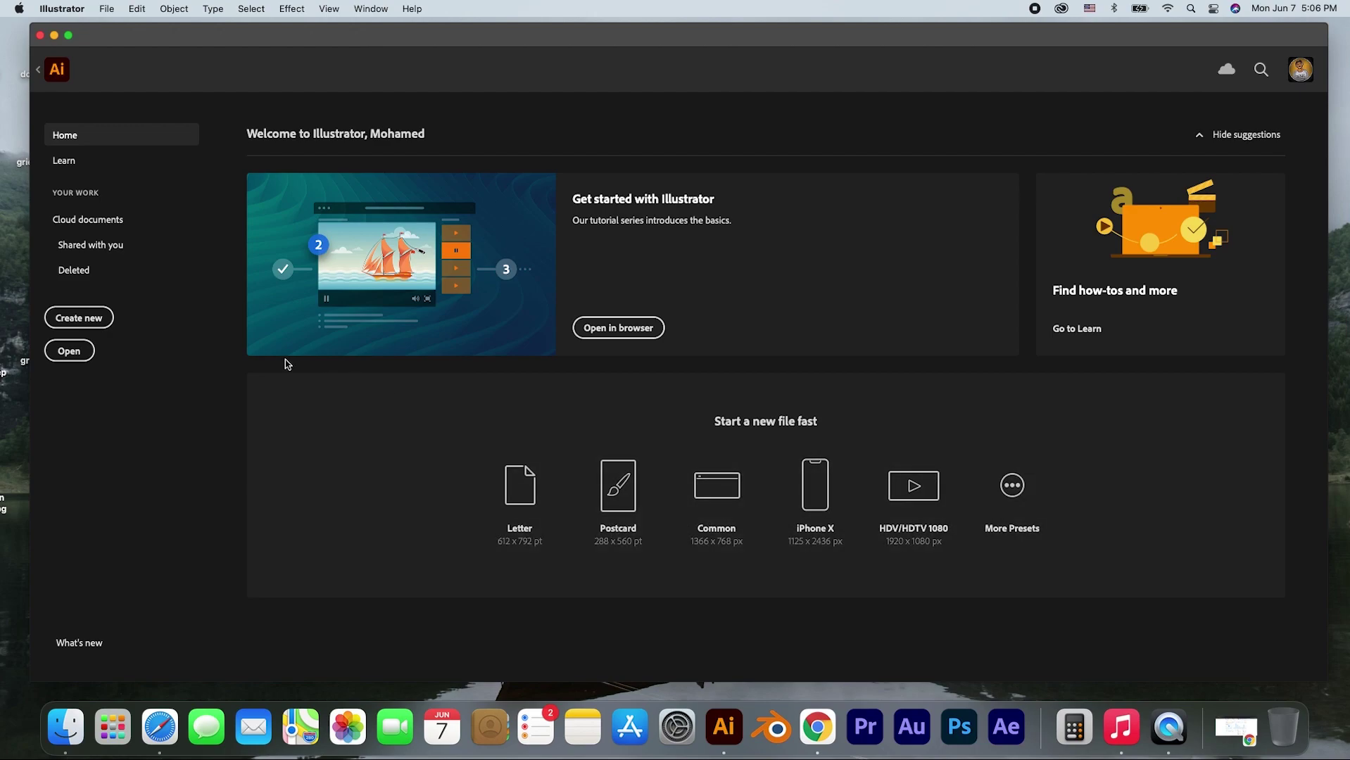
left_click(88, 326)
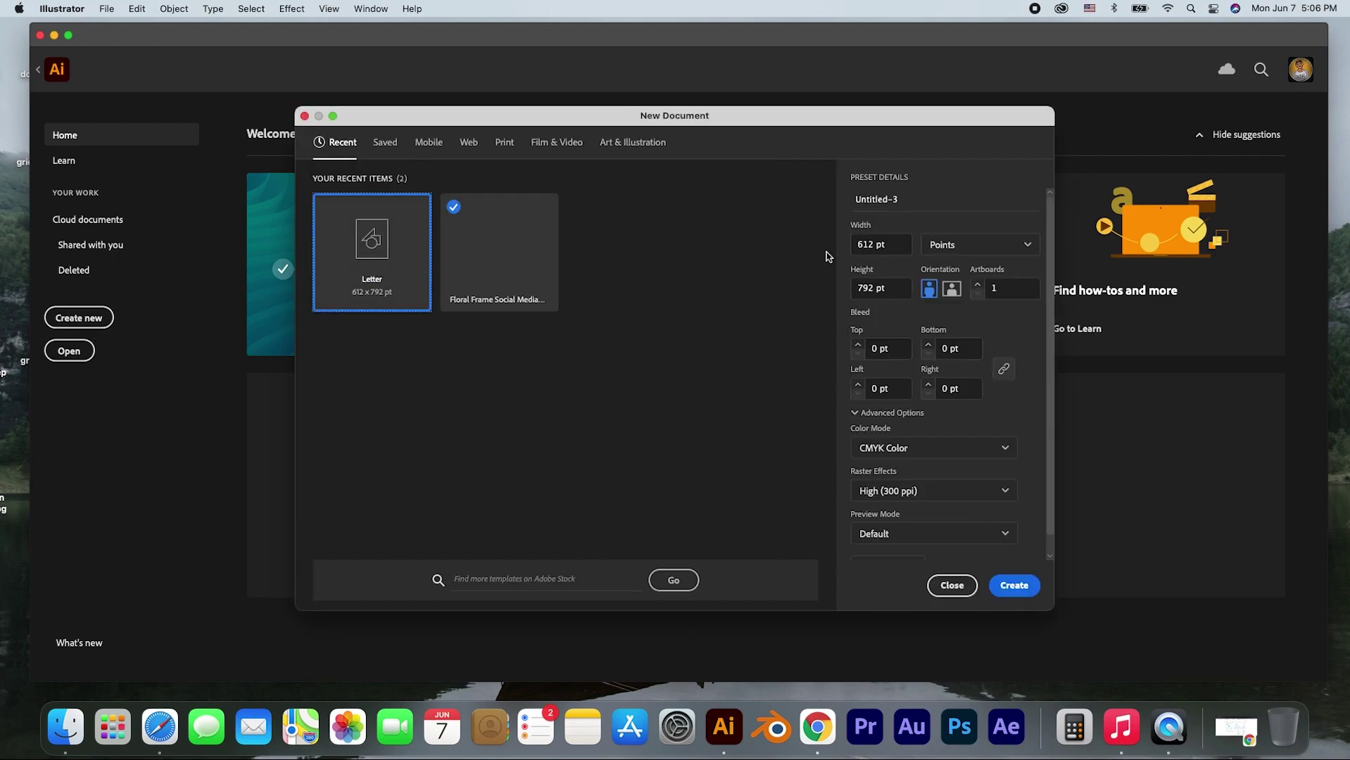
- Set the new document's units to pixels, width 4500 and height 5400
left_click(978, 245)
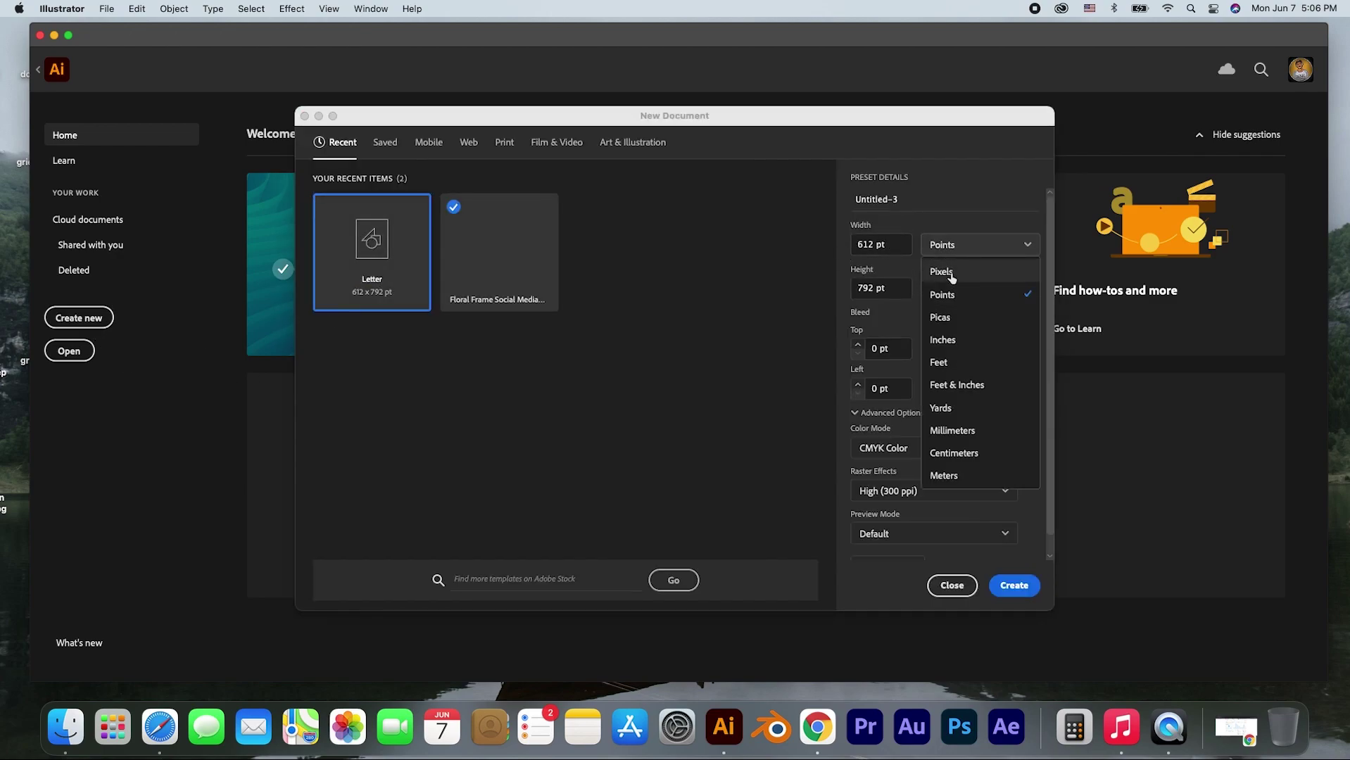
left_click(950, 272)
left_click_drag(876, 246, 838, 250)
type("4500")
left_click_drag(877, 288, 815, 290)
type("5400")
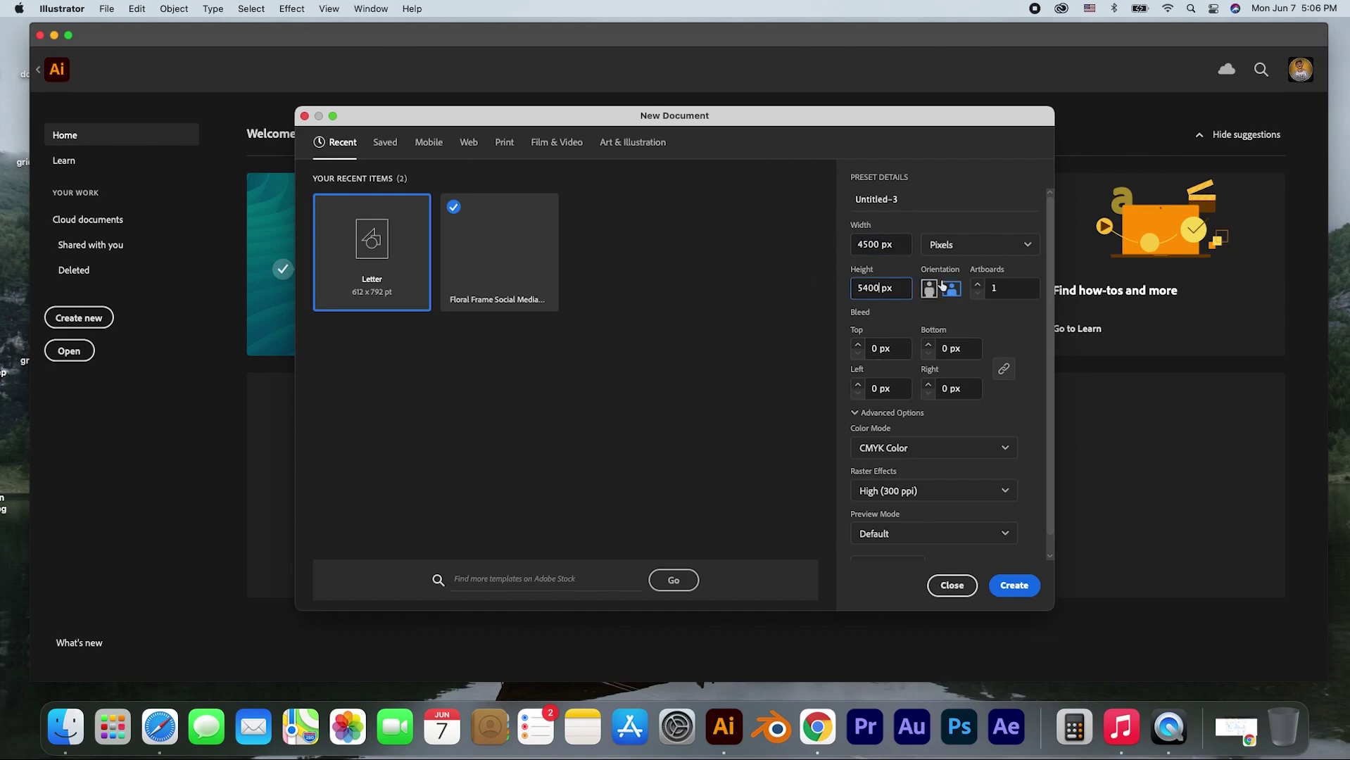
left_click(949, 248)
left_click(942, 271)
- Set the artboard count to 3, keeping the 4500 × 5400 px size
left_click(1005, 292)
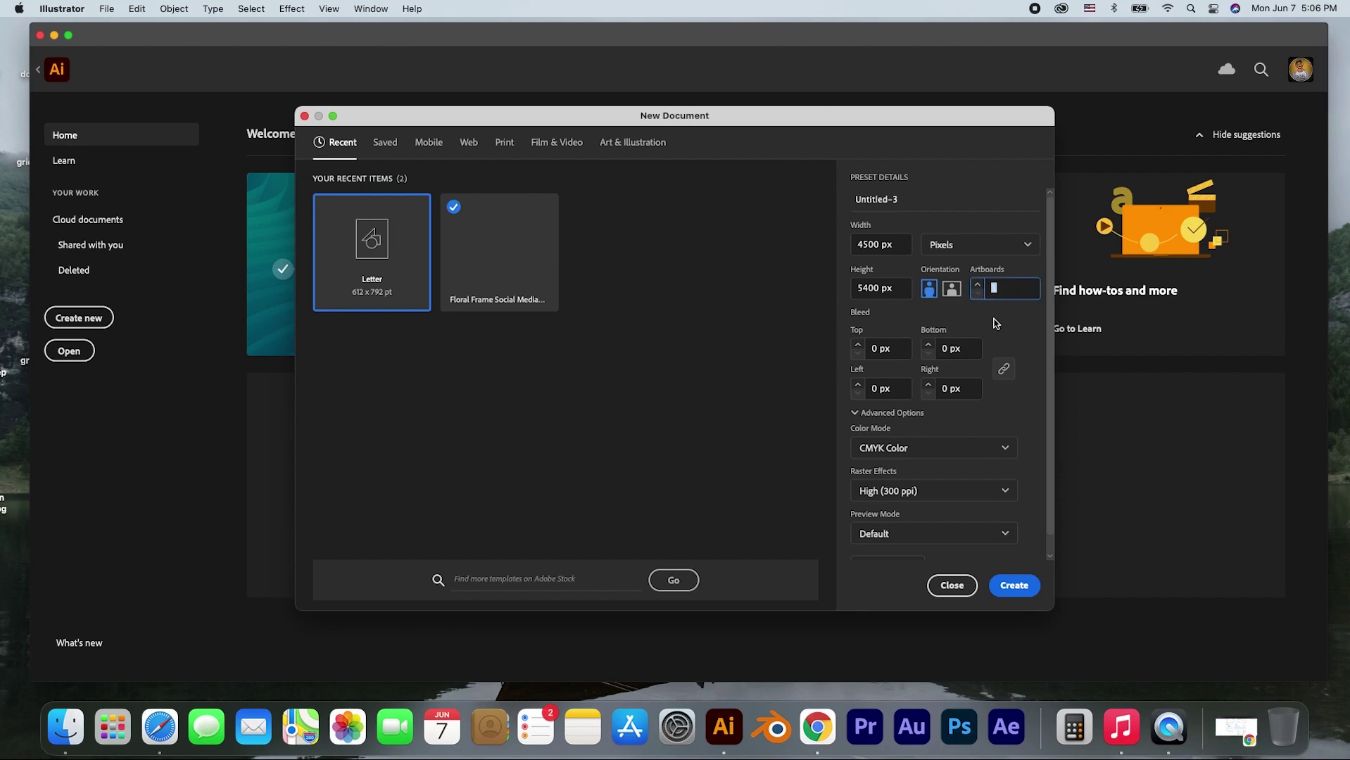
type("3")
double_click(993, 292)
left_click(1003, 308)
double_click(996, 288)
left_click(879, 248)
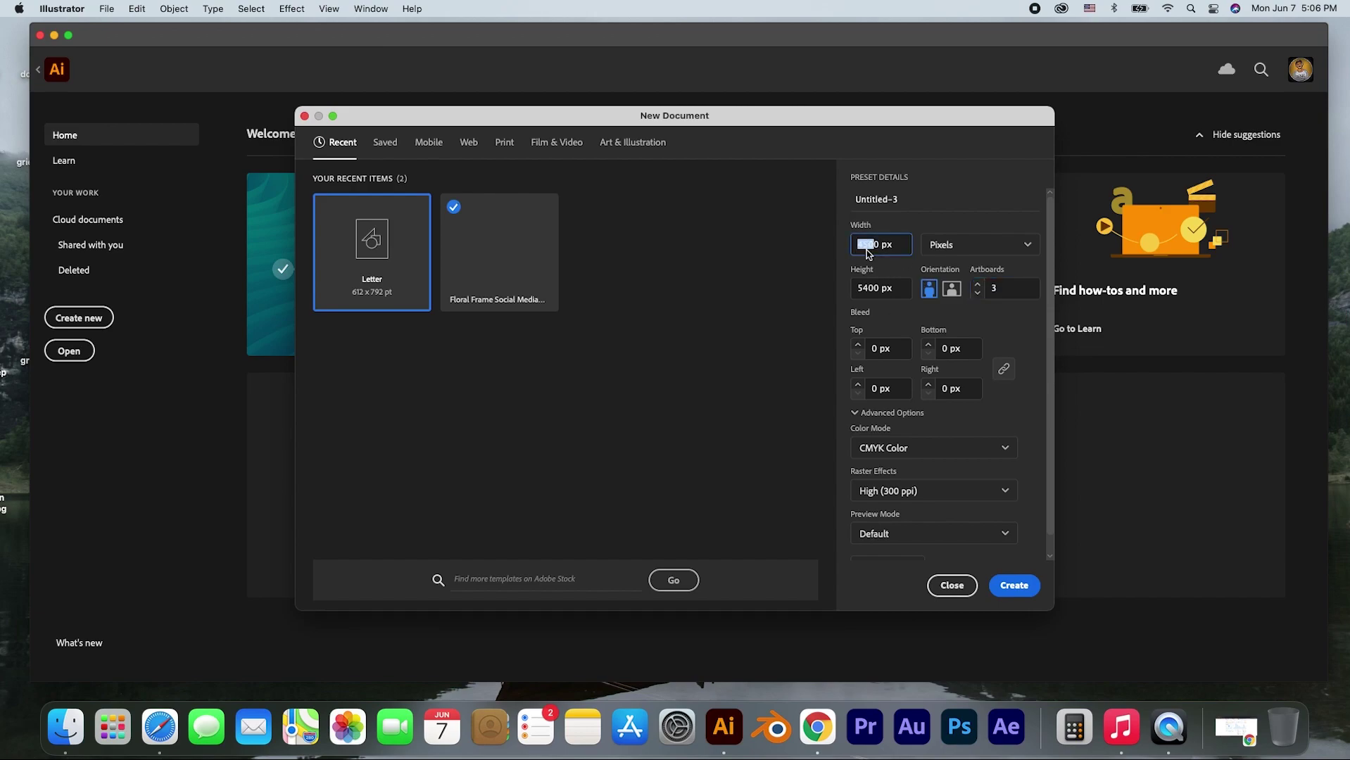
left_click(886, 296)
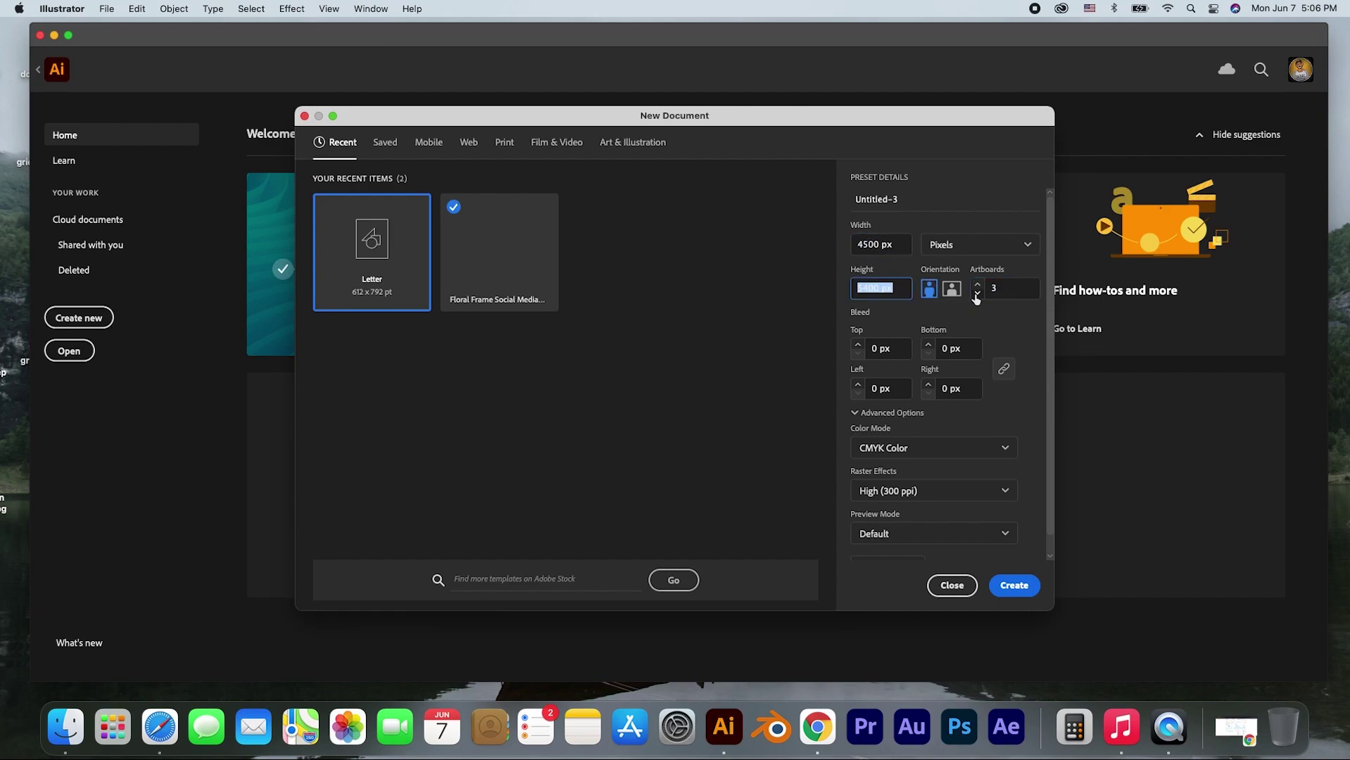
left_click(1009, 303)
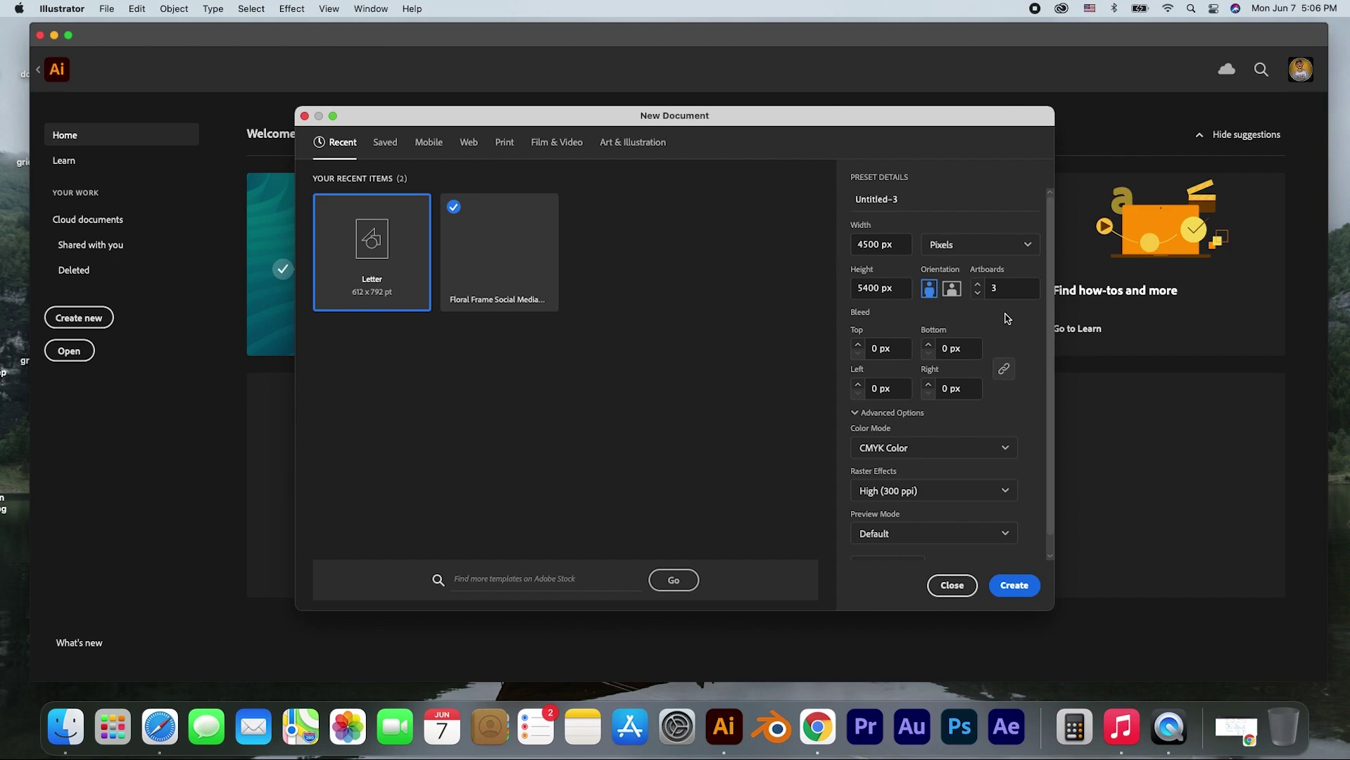
left_click(1004, 294)
left_click(1003, 325)
- Leave bleed unchanged, keep raster effects at High (300 ppi), and create the document
left_click(876, 349)
type("3")
left_click(877, 348)
scroll(911, 429, "down", 1)
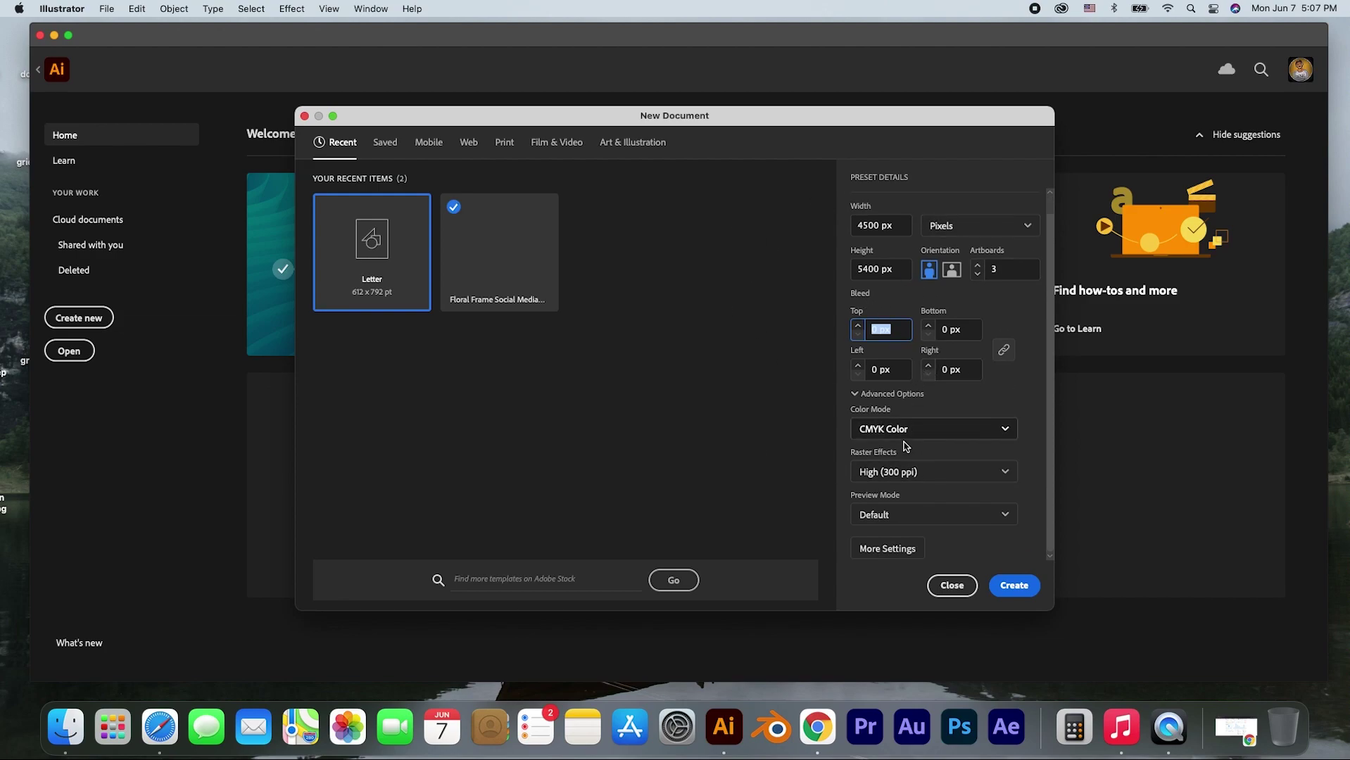
left_click(893, 476)
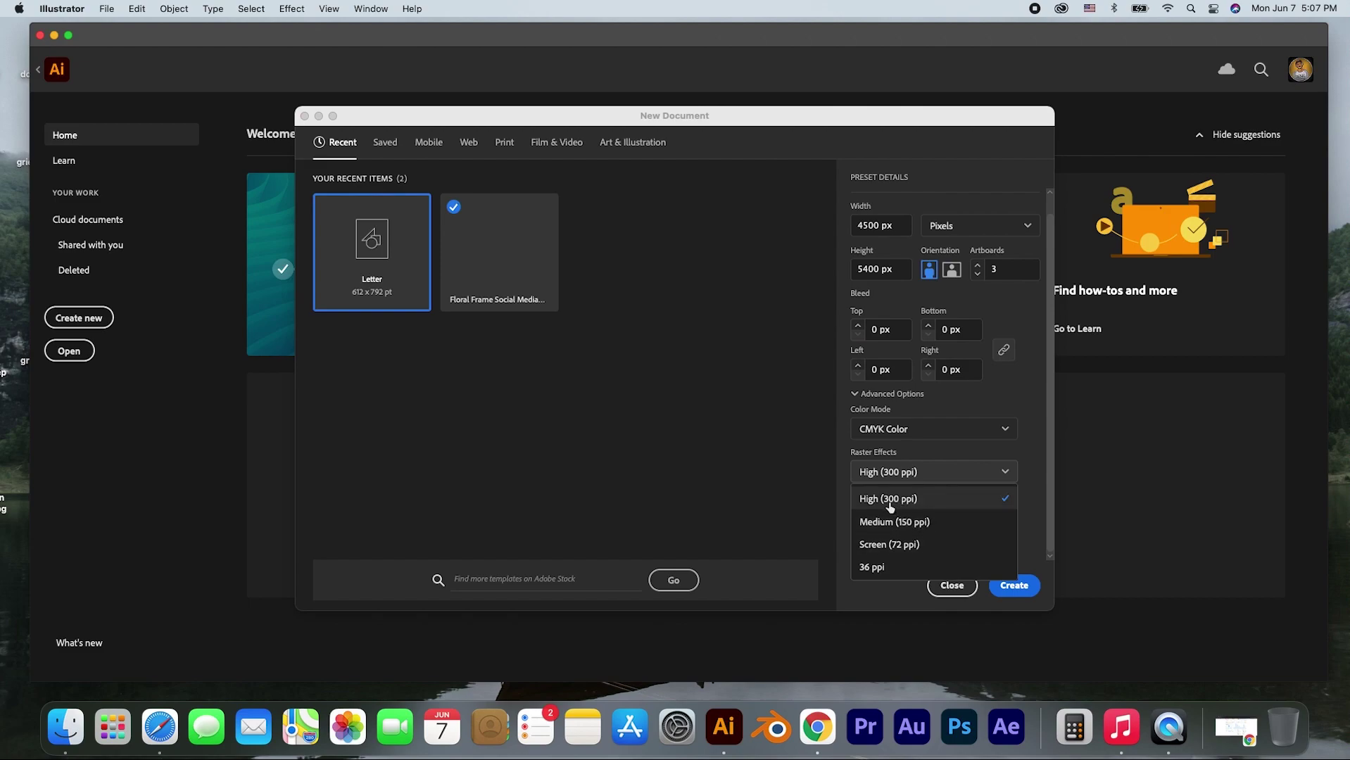
left_click(889, 500)
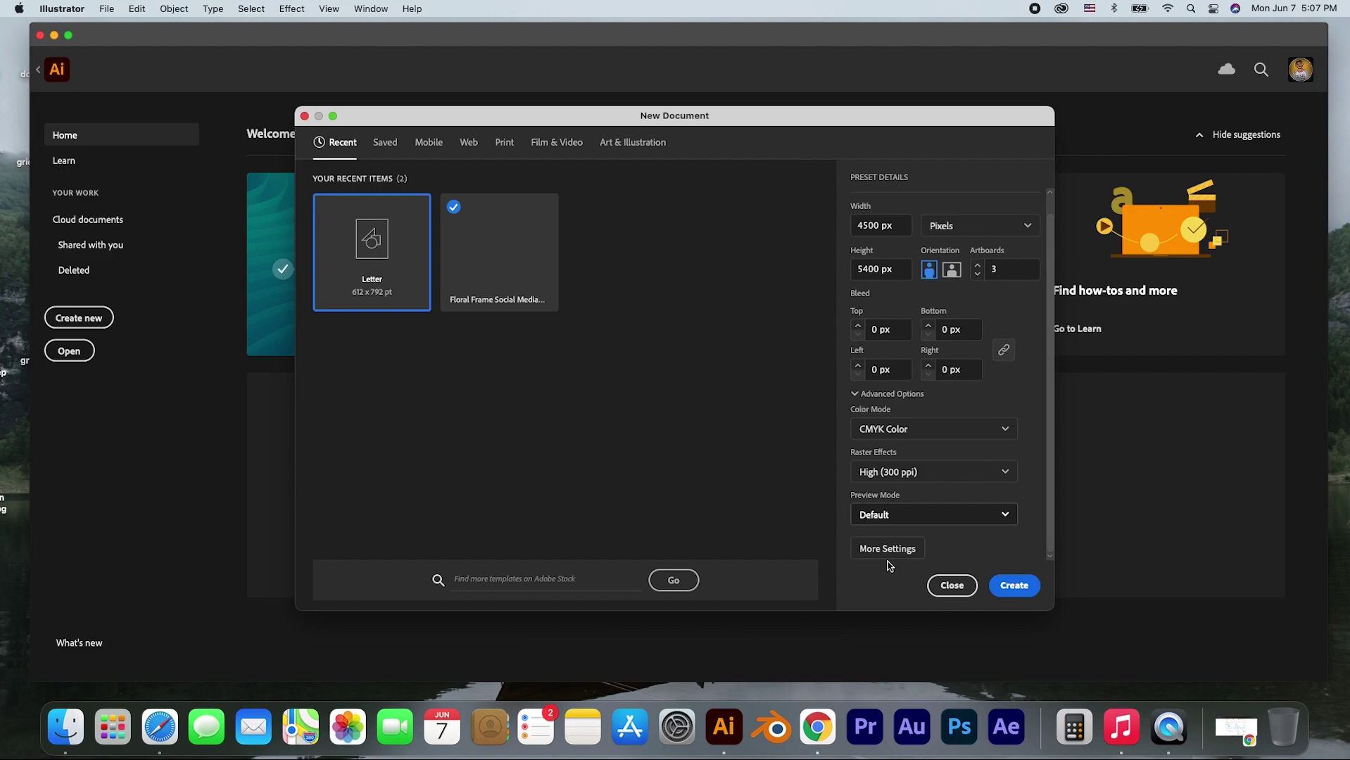
left_click(1007, 585)
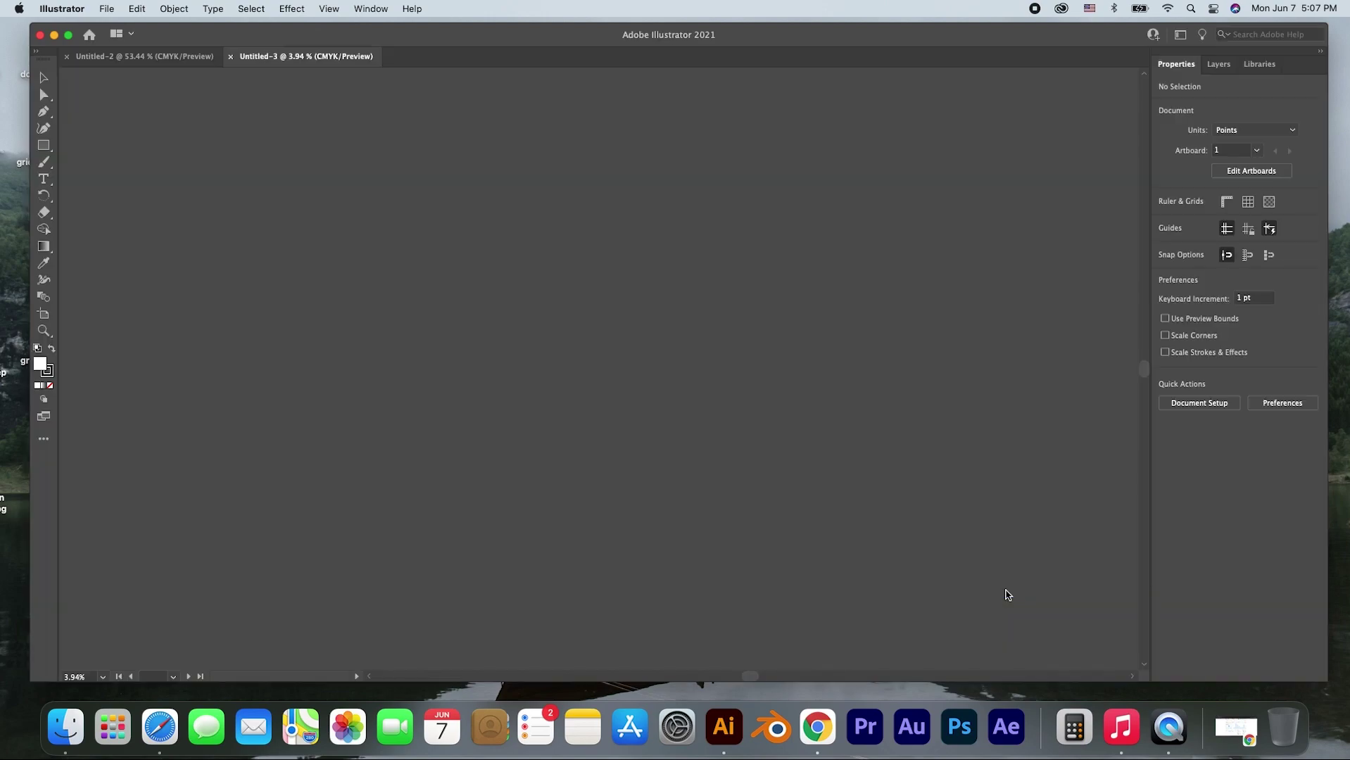
- Fit Artboard 2 in the window by entering 2 in the Properties Artboard field
left_click(509, 452)
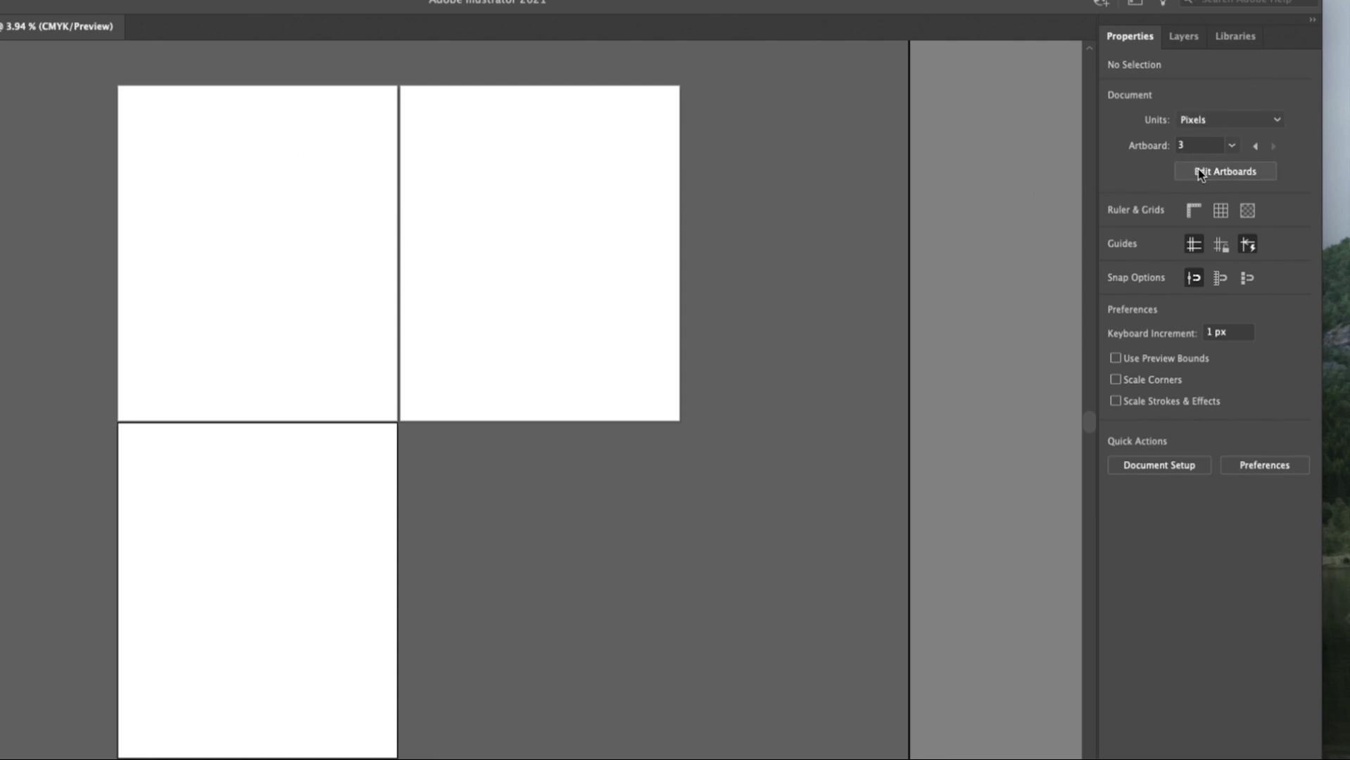
left_click(1174, 146)
type("2")
key("Return")
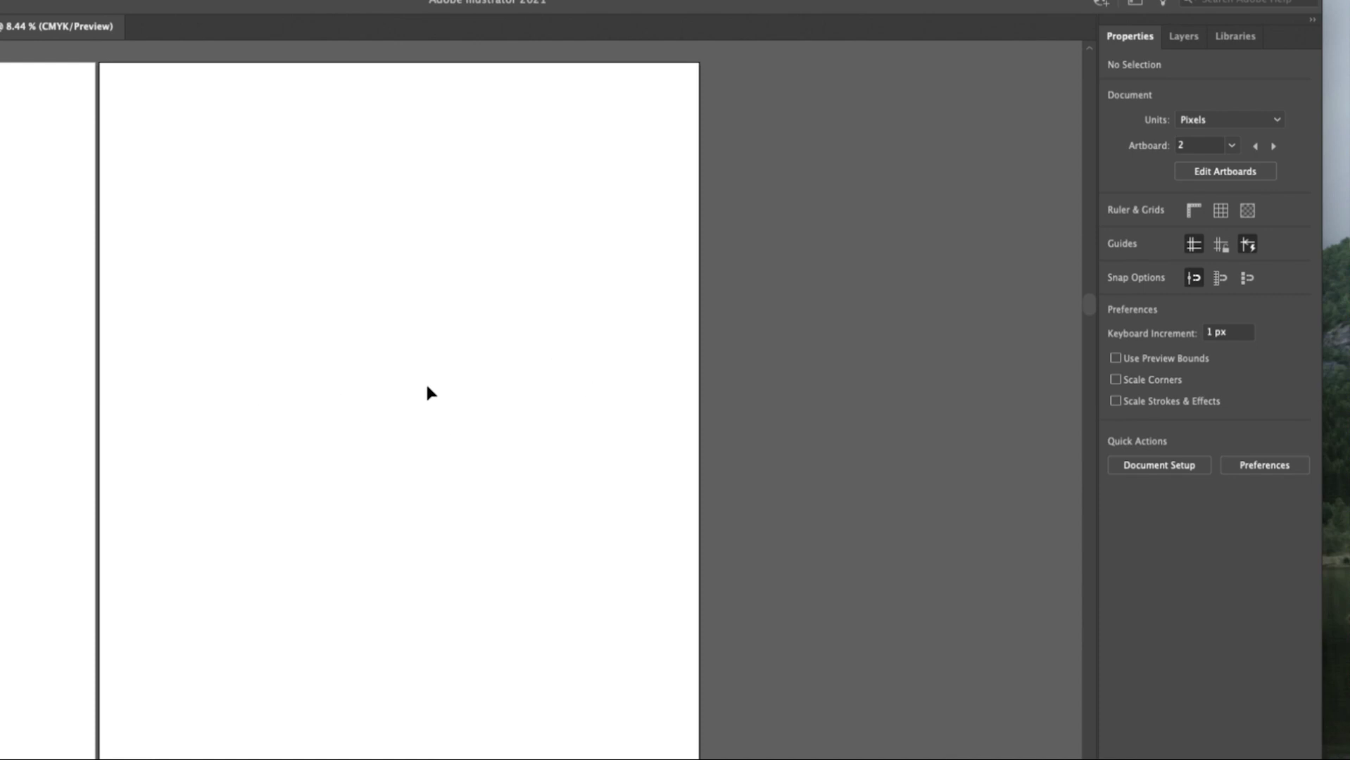
left_click(1220, 171)
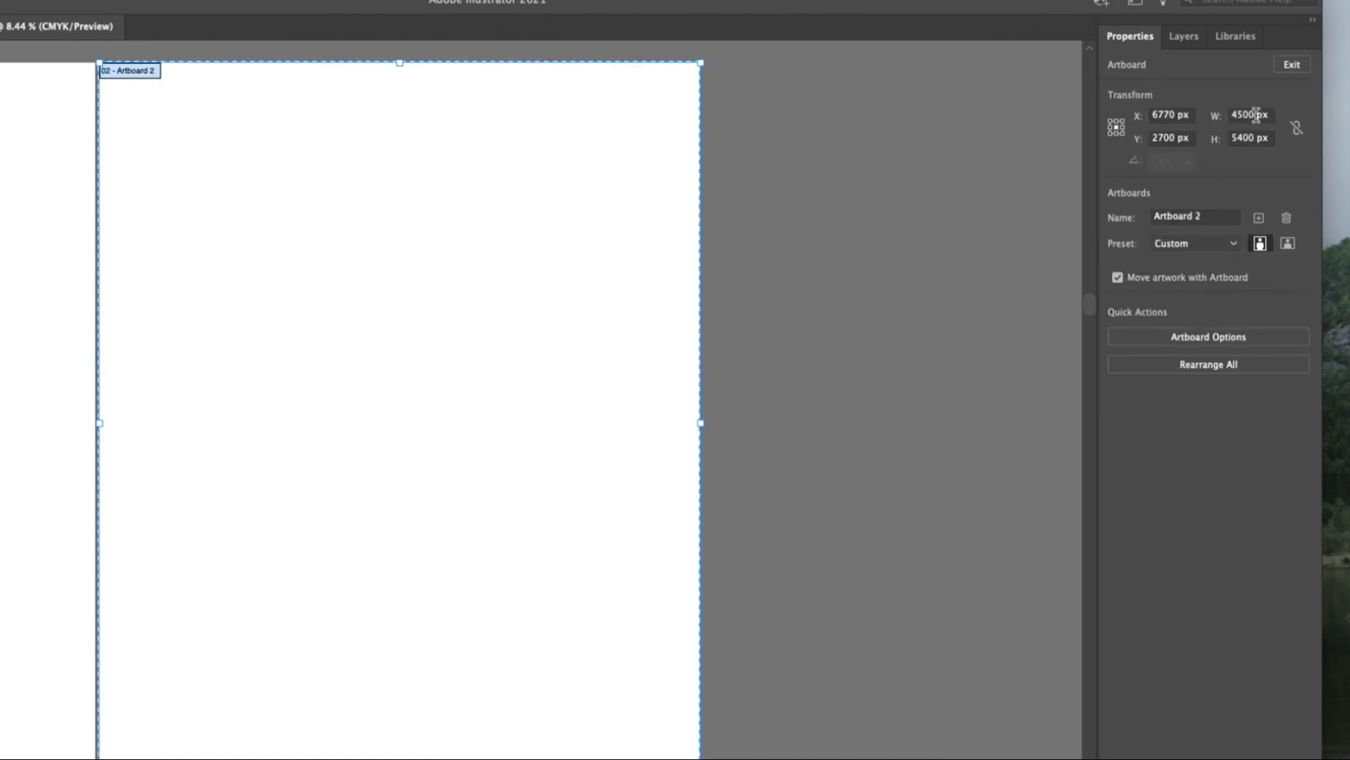
- Set Artboard 2's height to 4500 px, then check Artboards 1 and 3 stay 4500 × 5400
left_click(1242, 138)
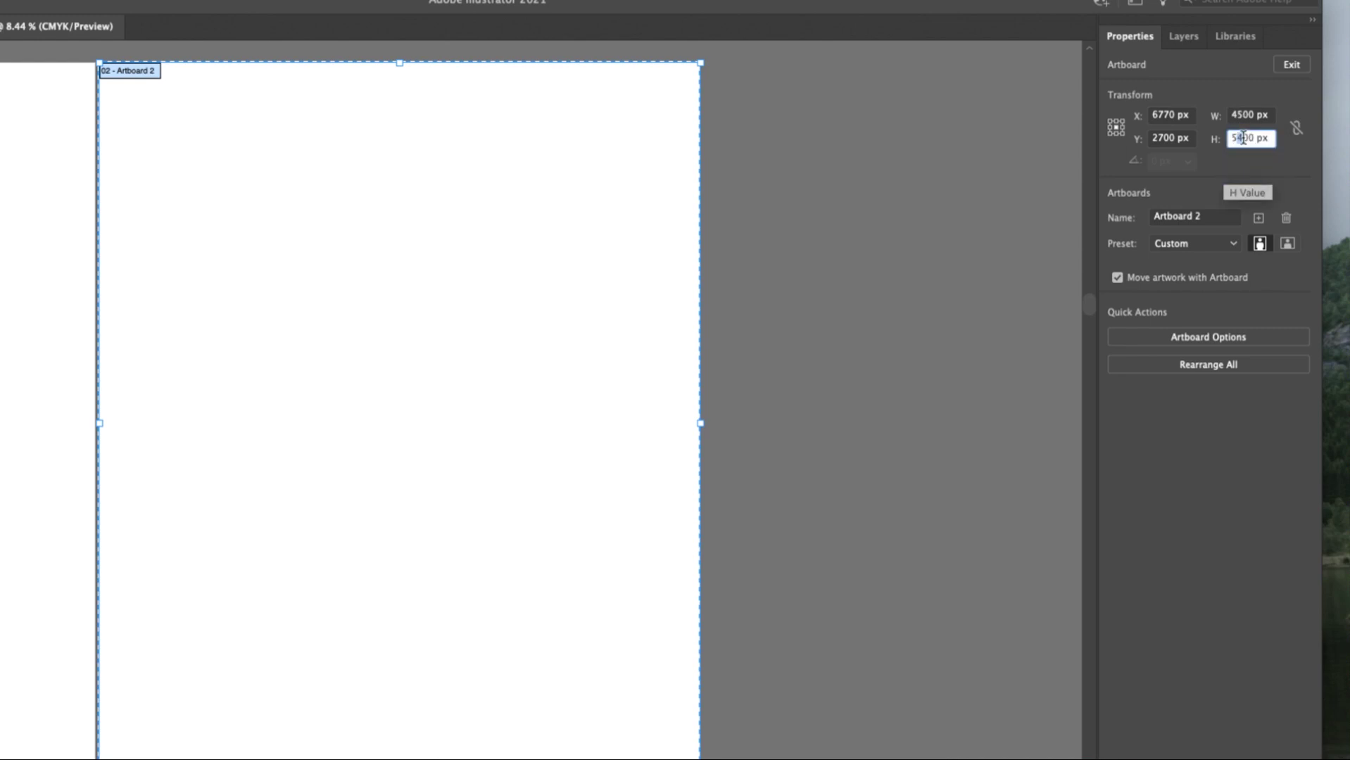
double_click(1240, 138)
type("4500")
key("Return")
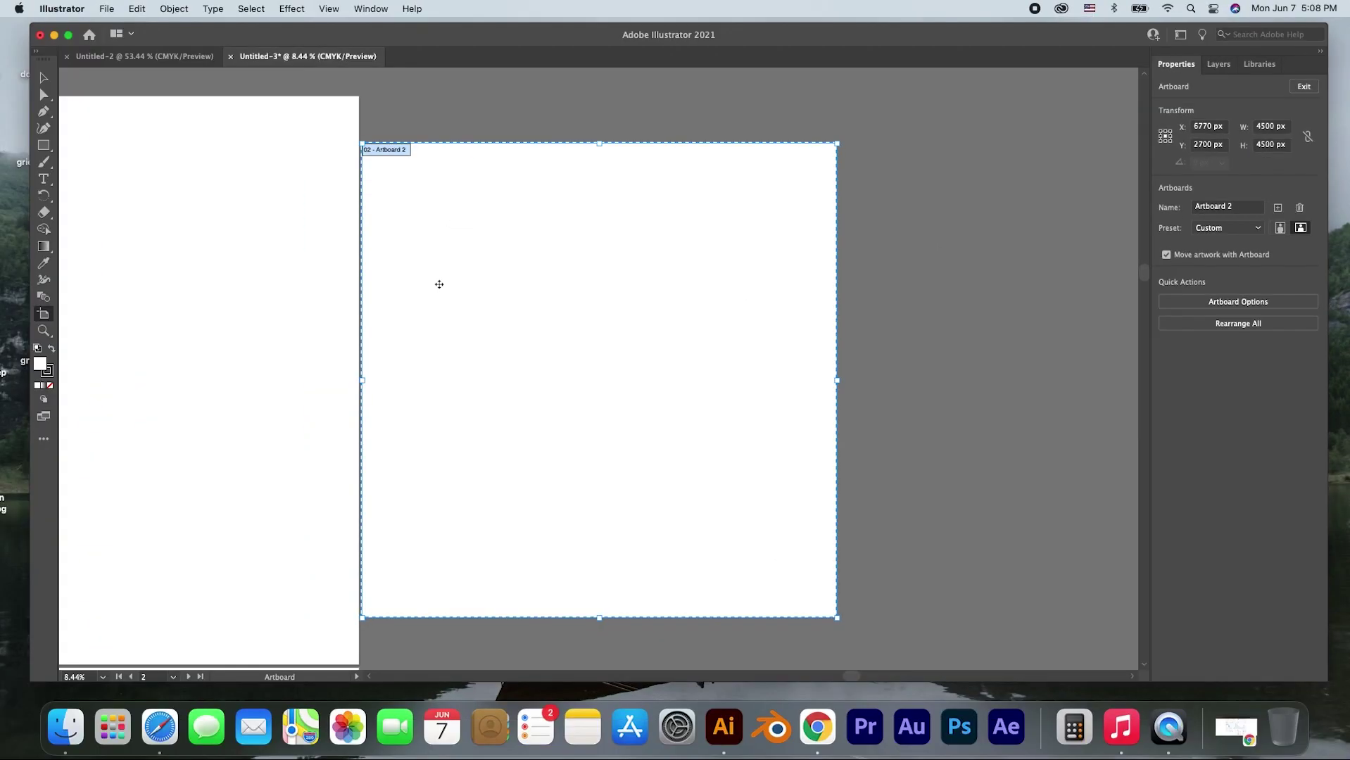
scroll(268, 310, "down", 10)
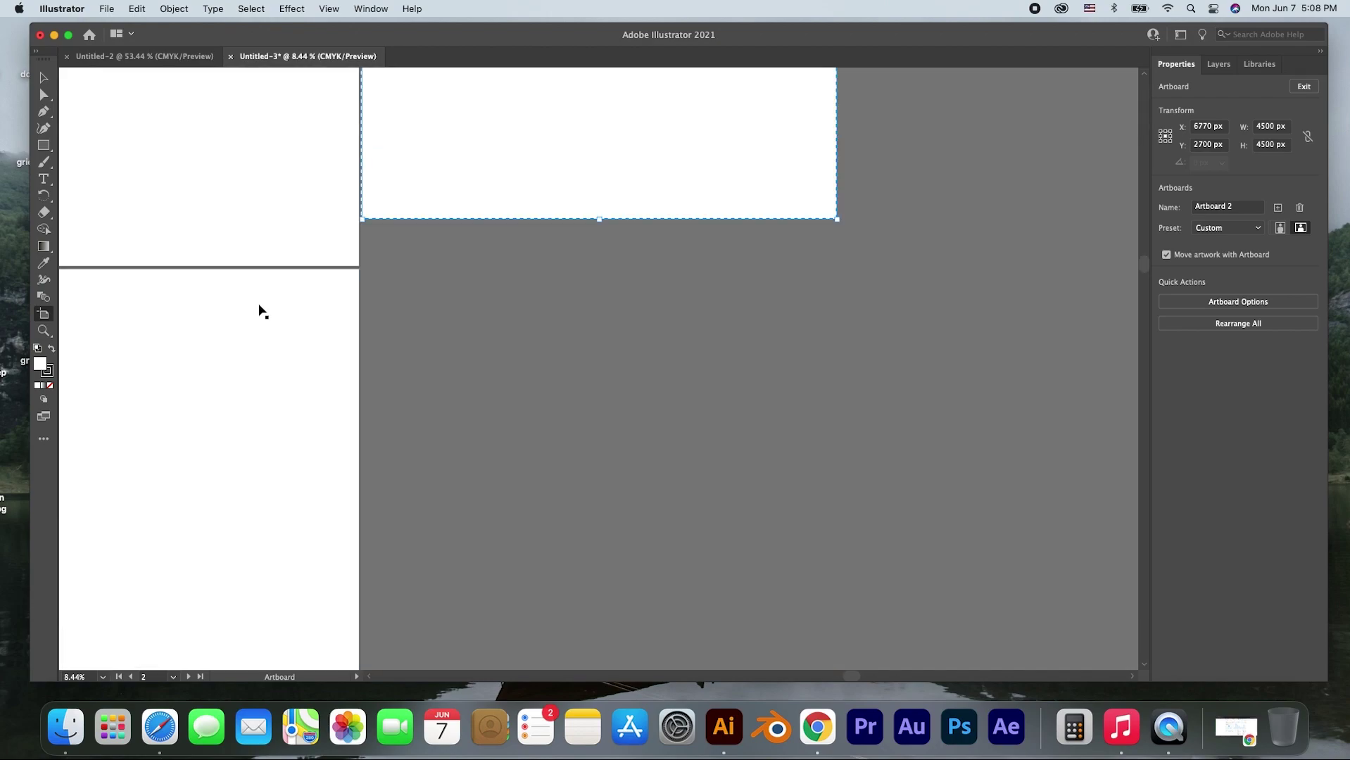
scroll(264, 305, "up", 5)
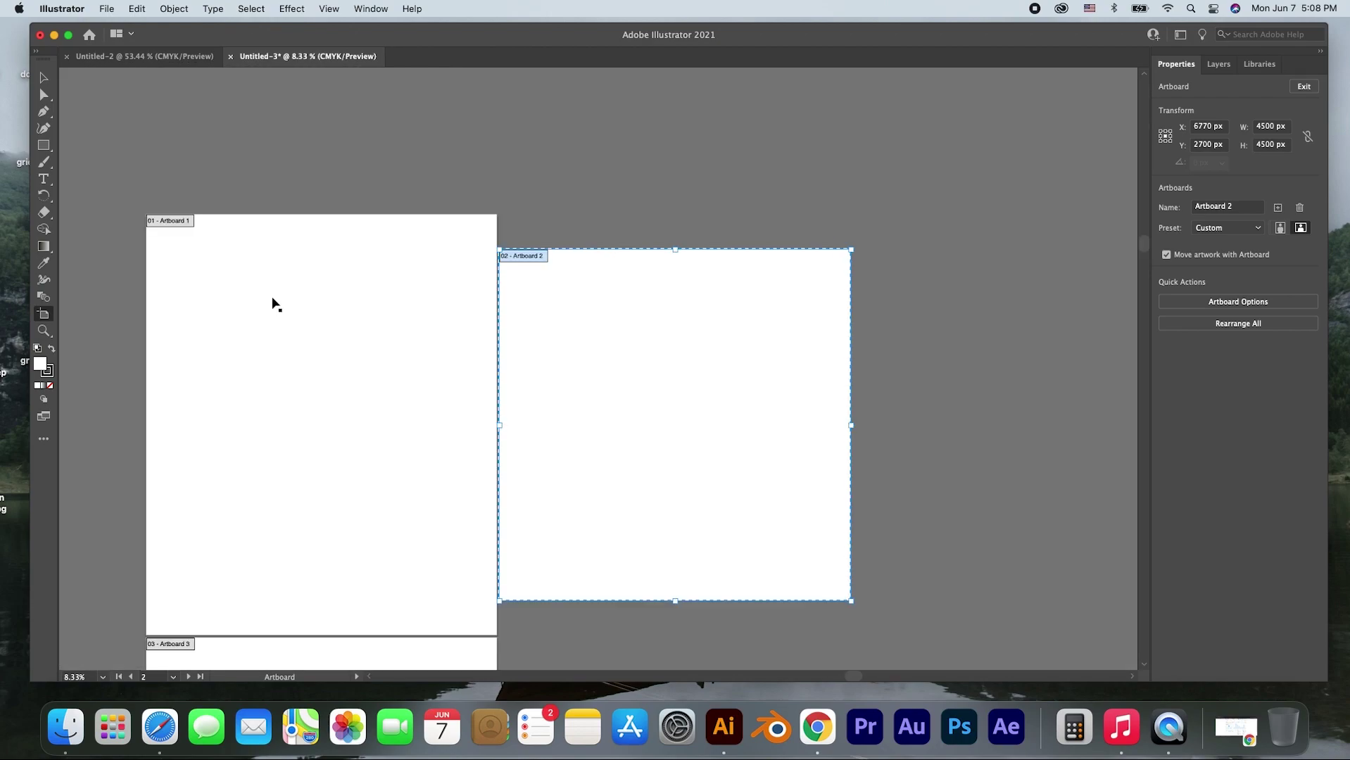
scroll(275, 304, "down", 5)
scroll(275, 305, "down", 1)
left_click(521, 212)
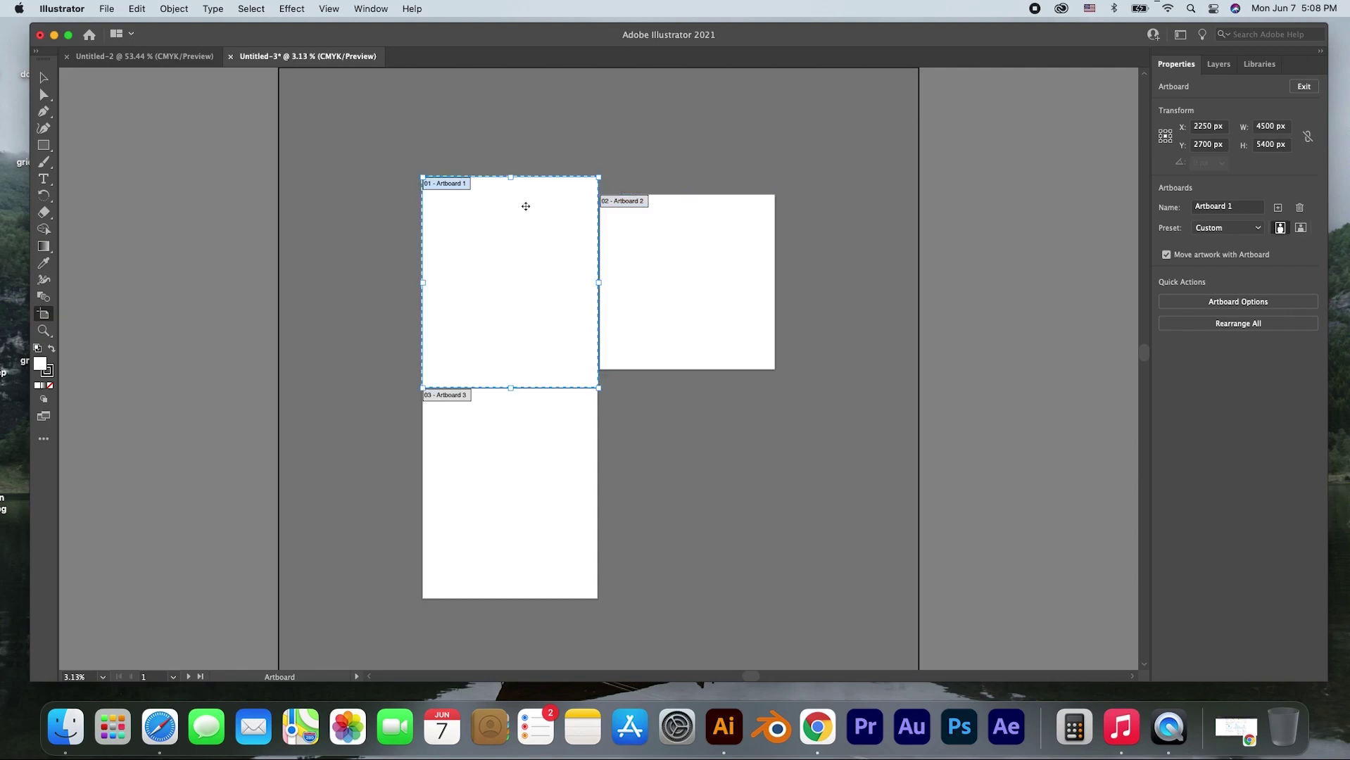
left_click(533, 437)
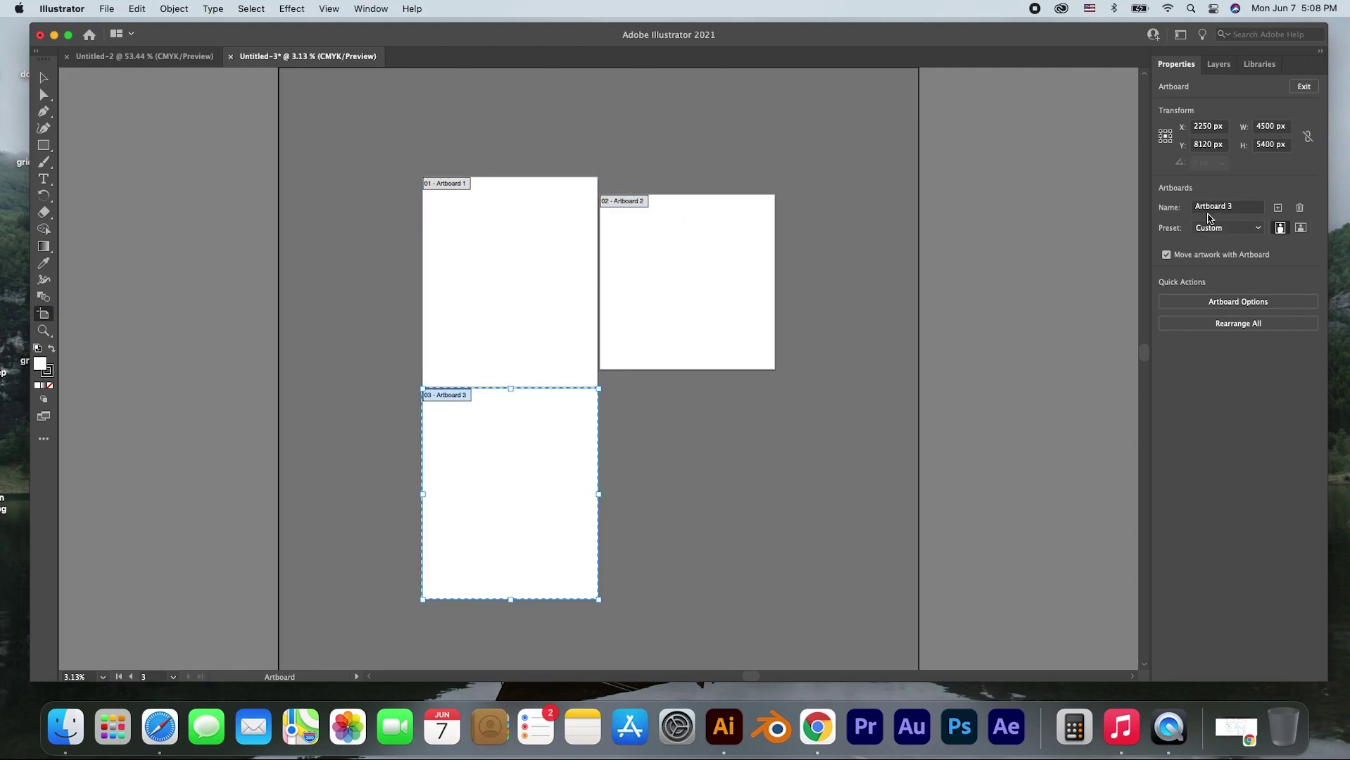
- Resize Artboard 3 to 1000 px wide and 2000 px high
left_click(1304, 87)
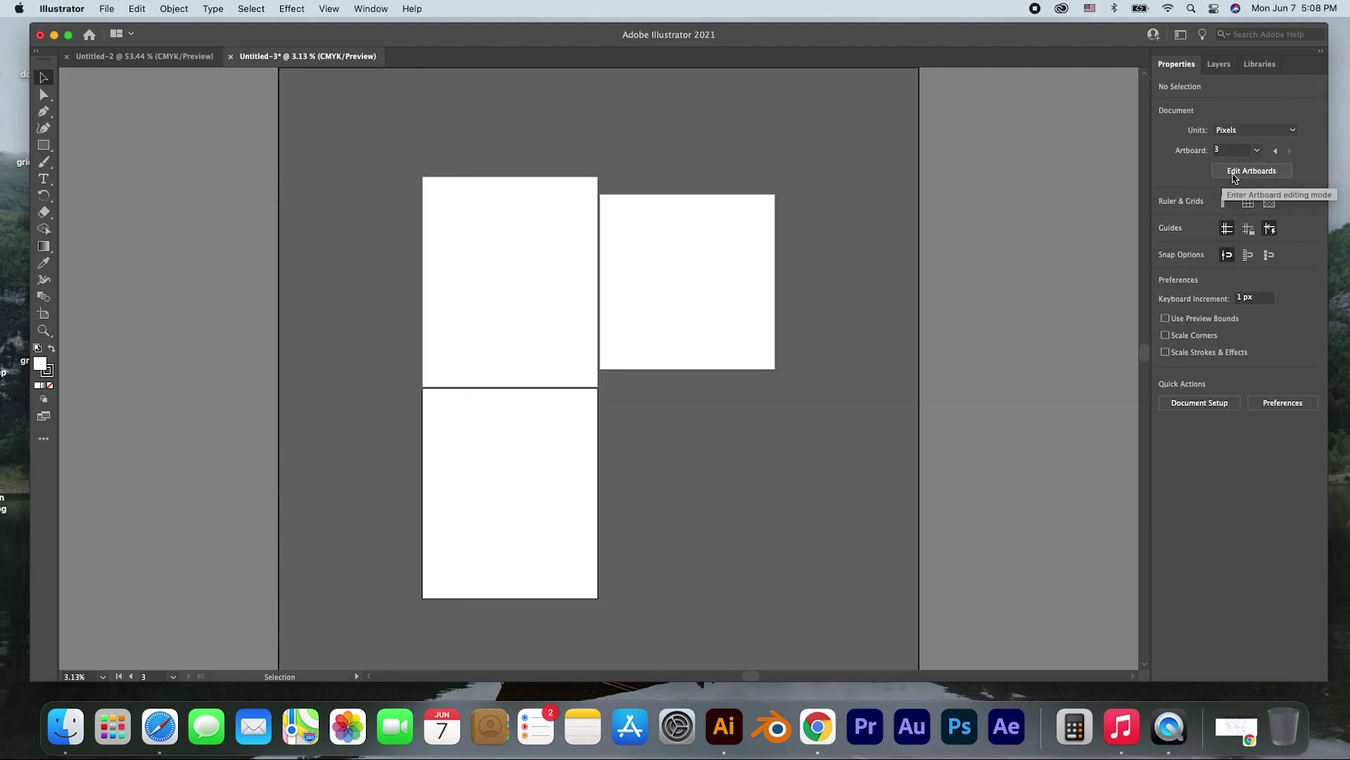
left_click(1211, 151)
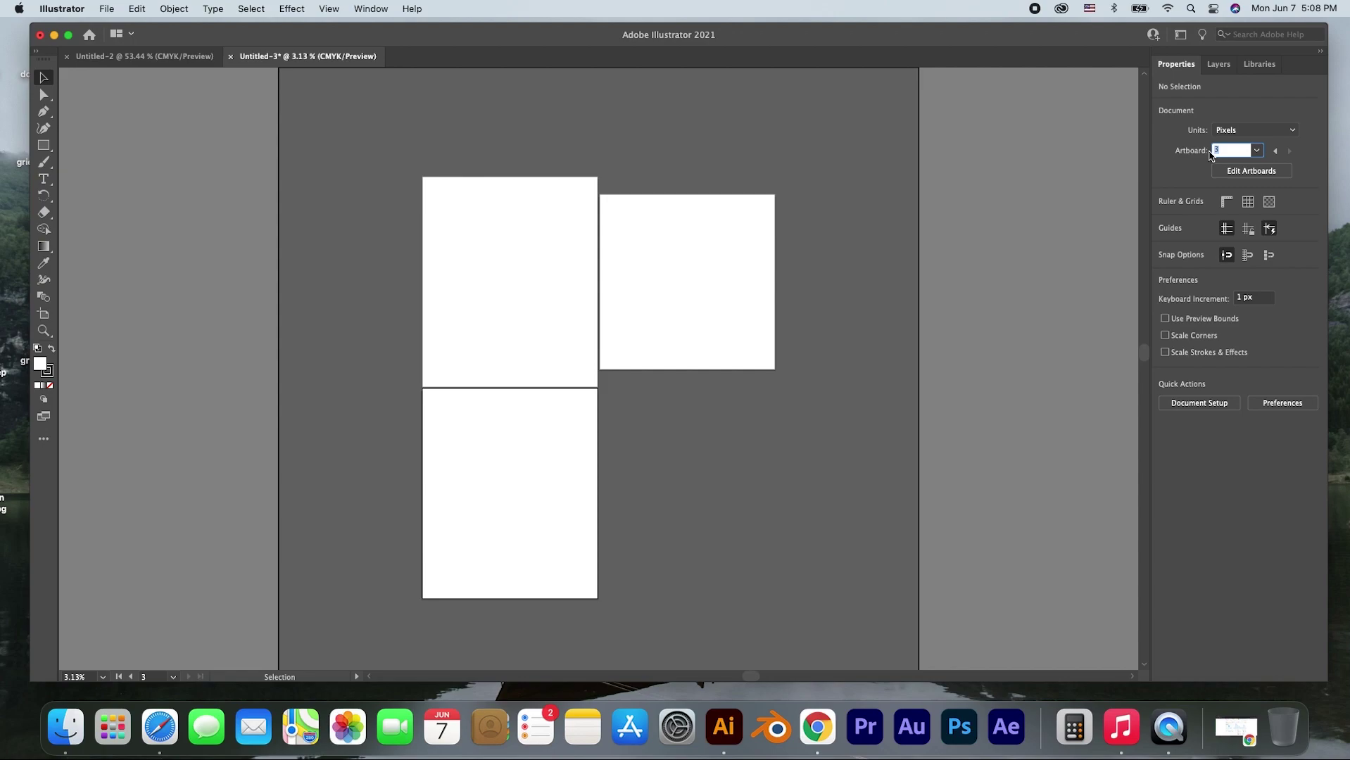
left_click(1250, 171)
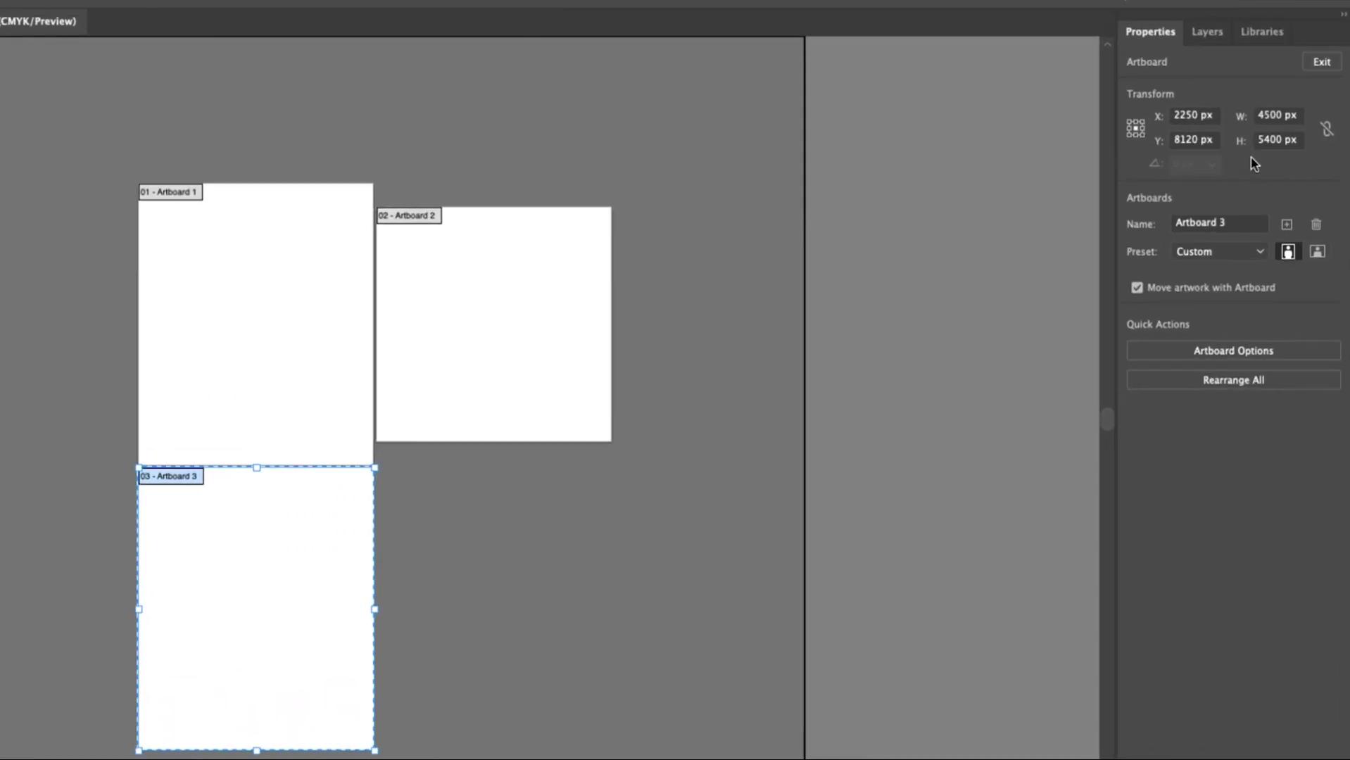
left_click(1279, 113)
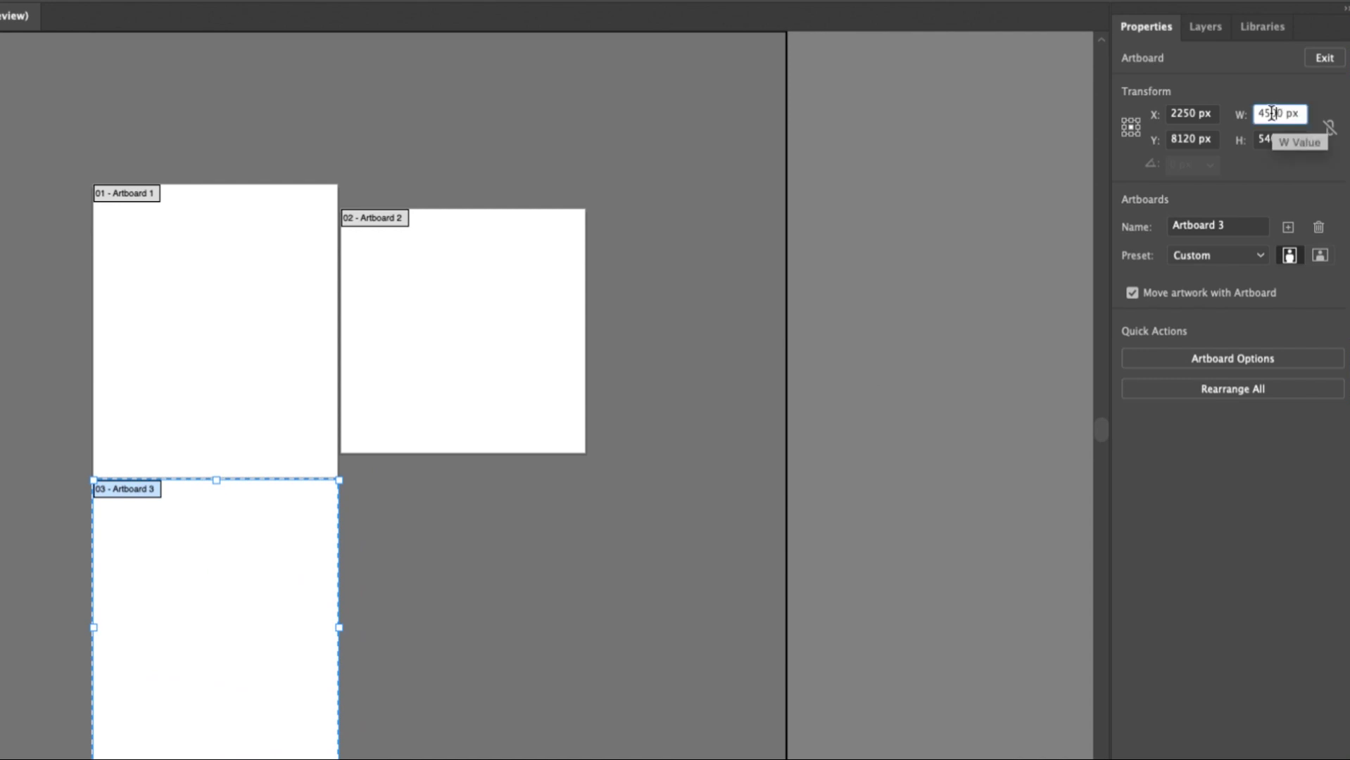
type("2002")
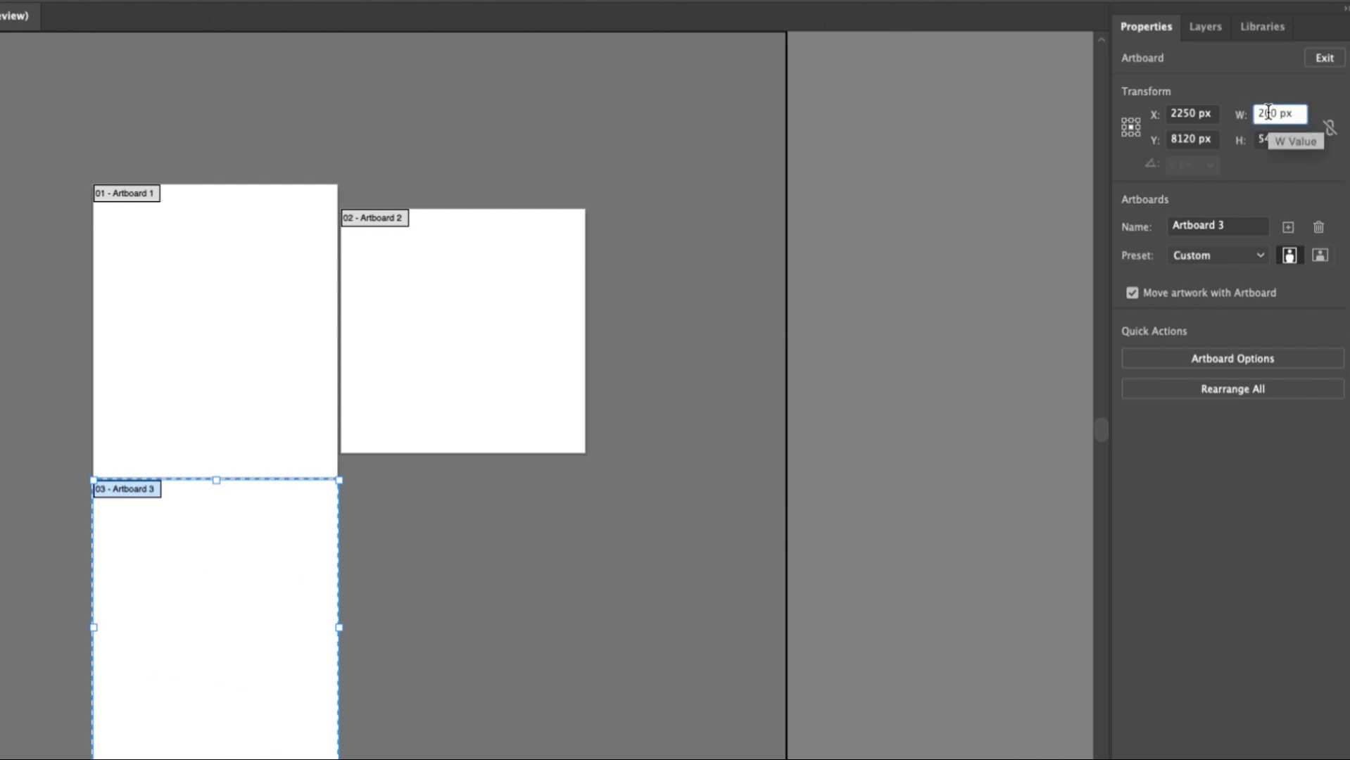
key("BackSpace")
type("10")
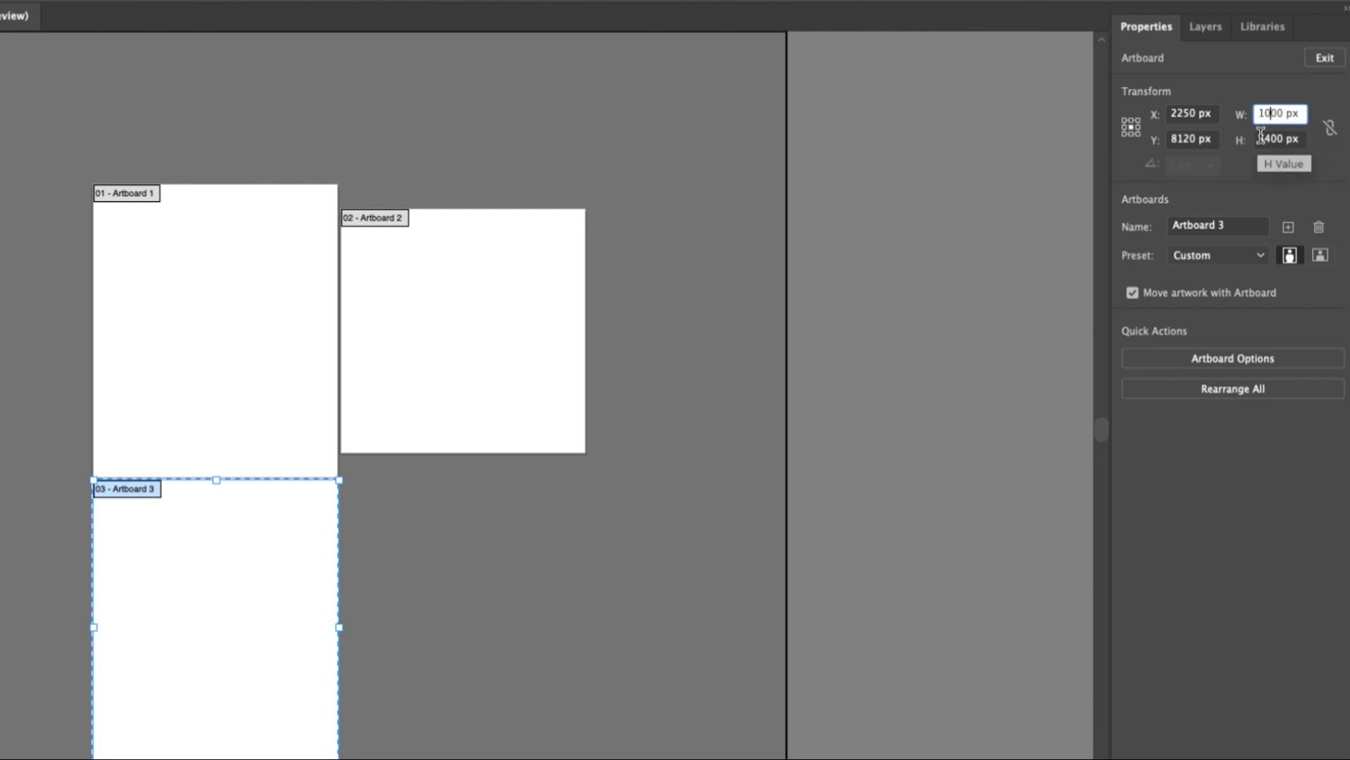
left_click(1260, 138)
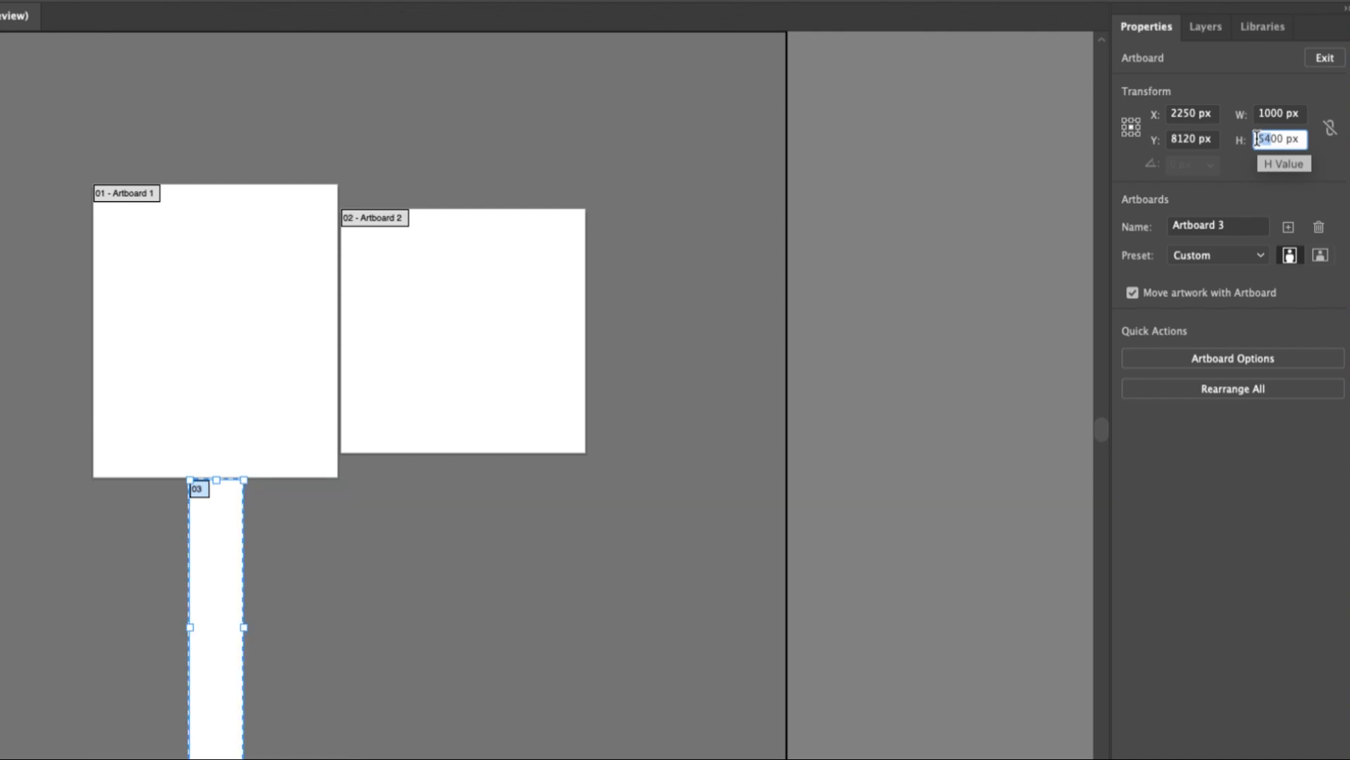
type("20")
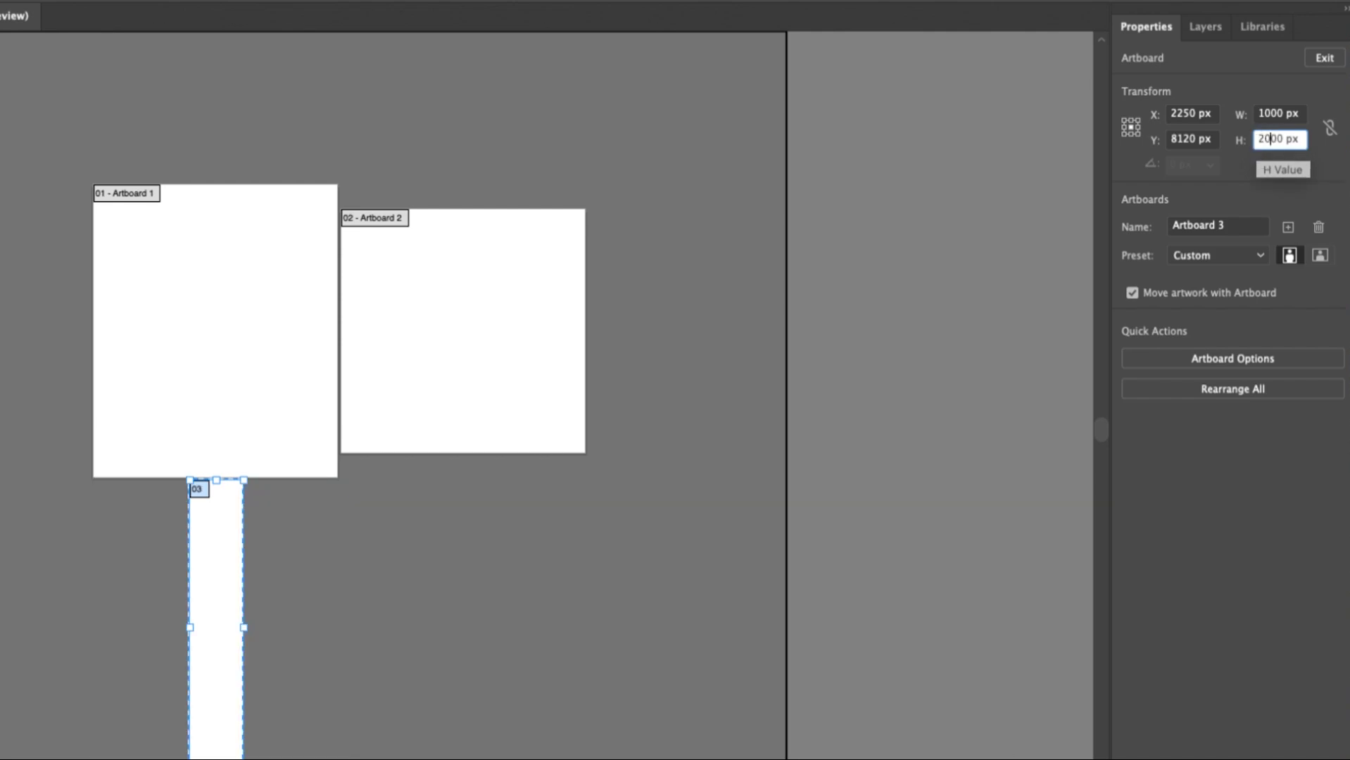
key("Return")
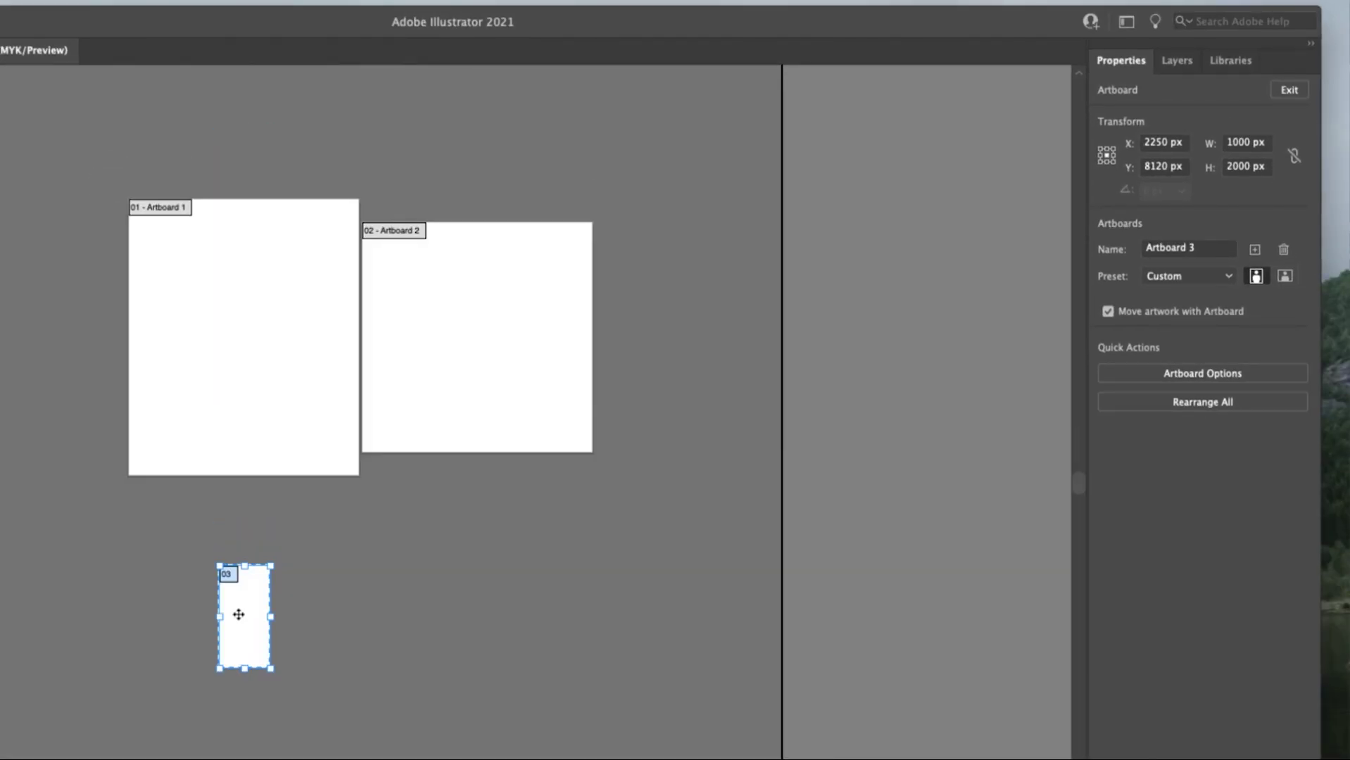
- Move Artboard 3 beside Artboard 2, slightly lower, and leave artboard editing
scroll(239, 614, "up", 5)
scroll(239, 614, "down", 10)
scroll(235, 612, "up", 6)
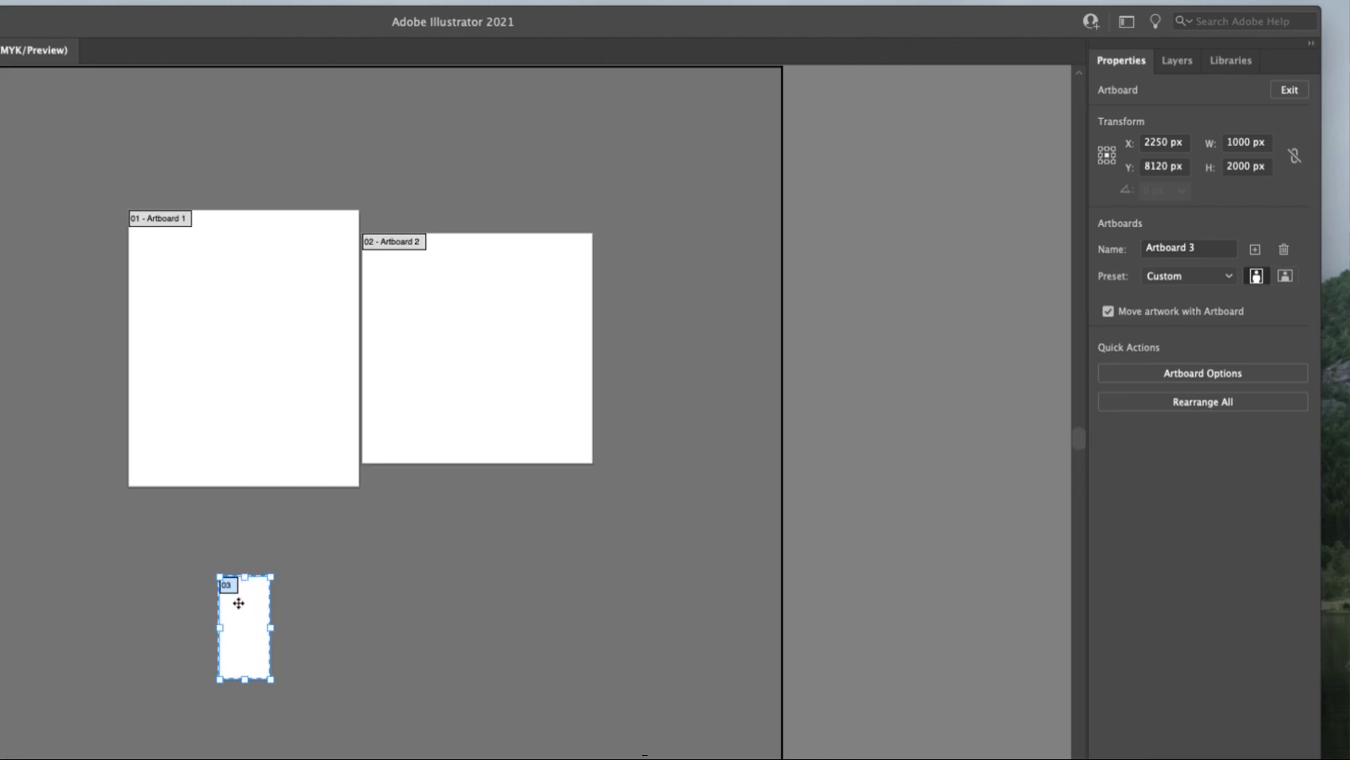
scroll(241, 603, "down", 1)
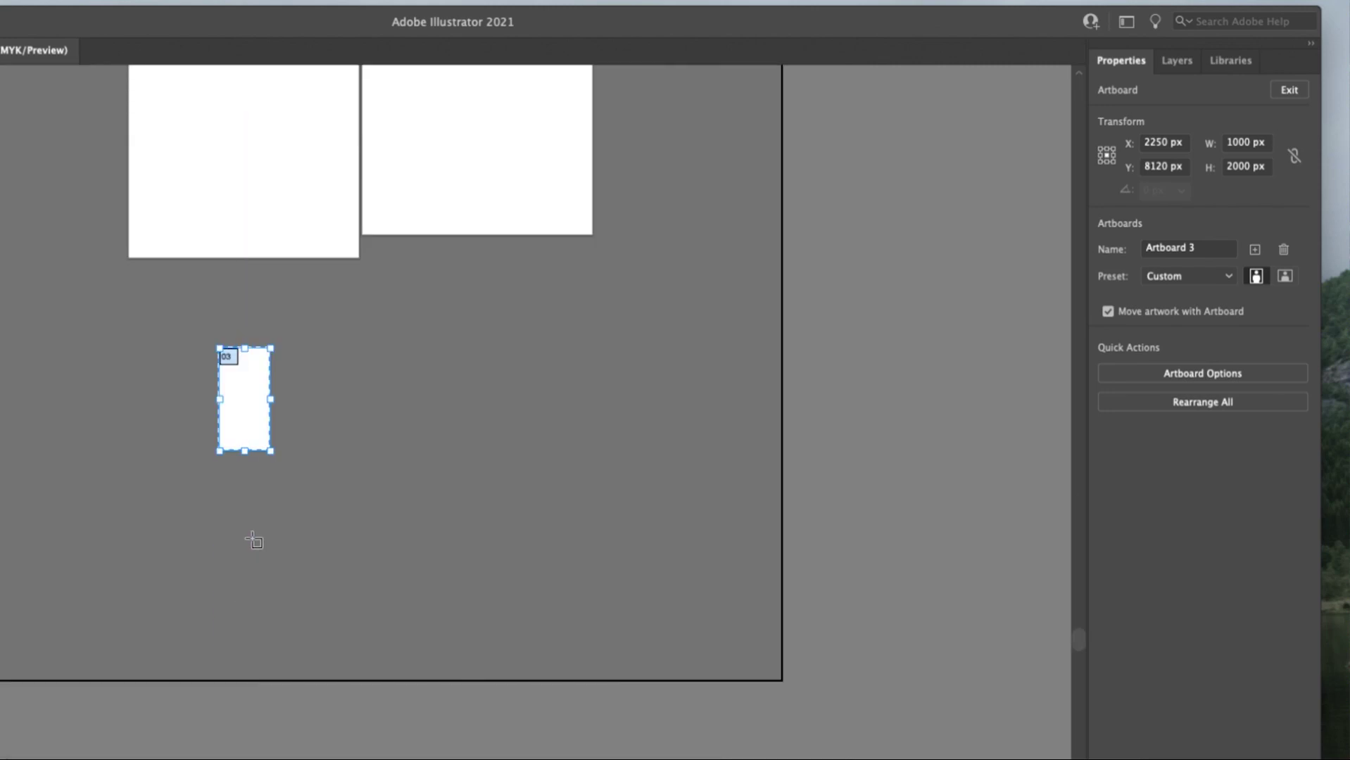
scroll(250, 437, "up", 5)
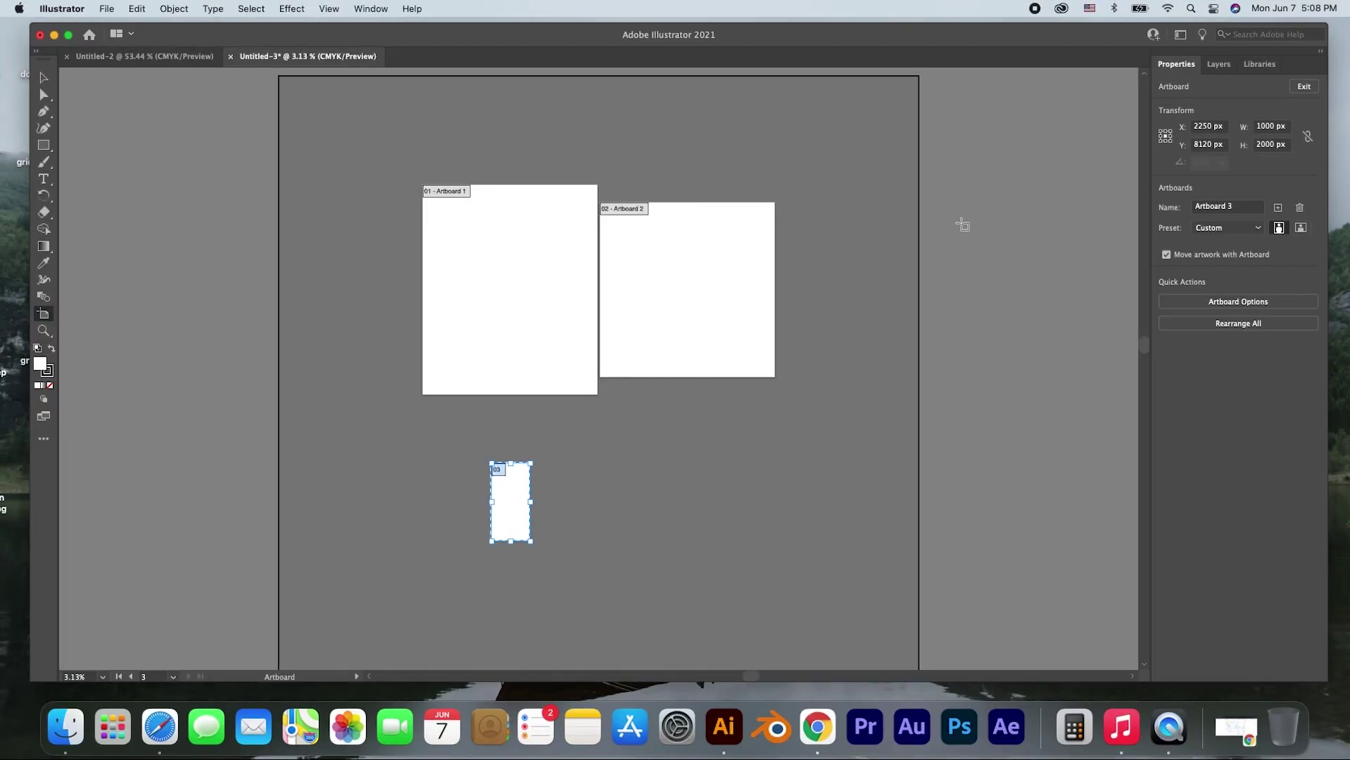
left_click_drag(524, 473, 849, 294)
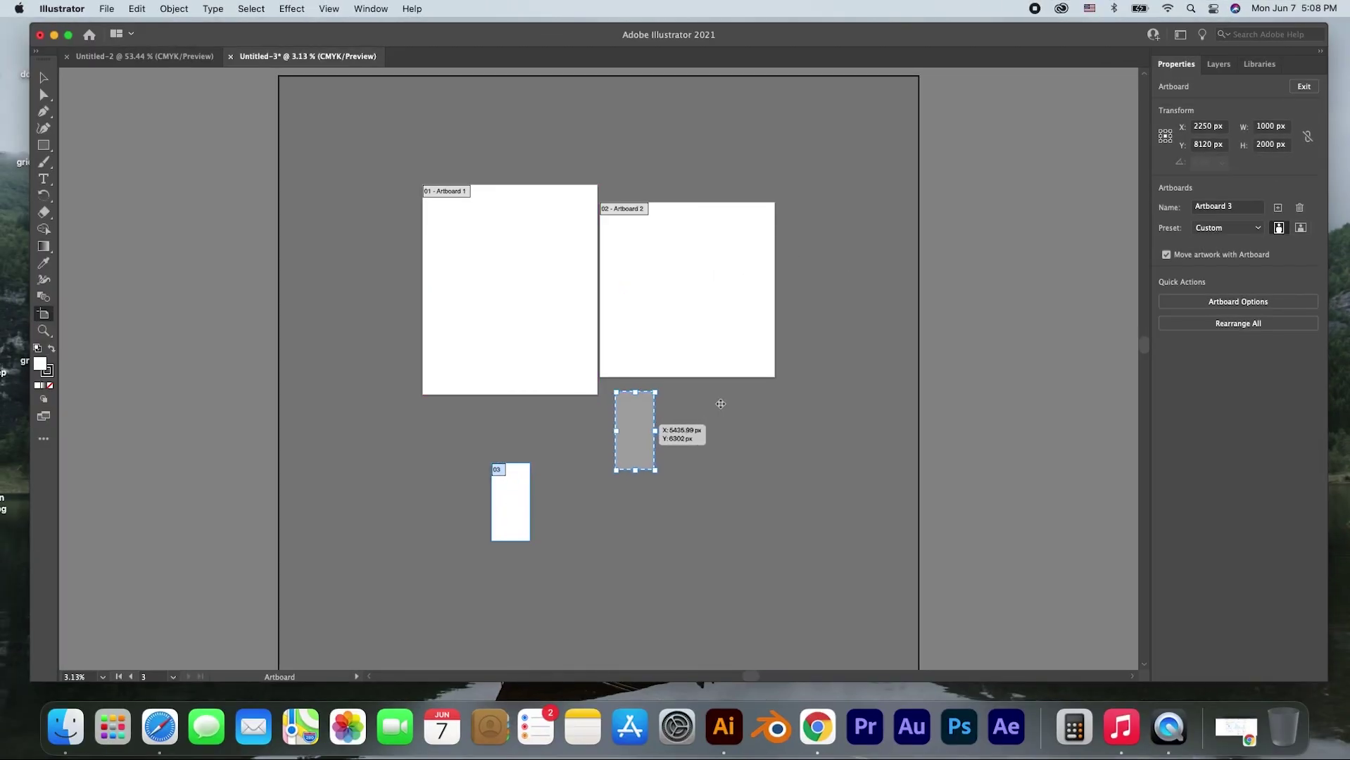
left_click_drag(835, 264, 831, 260)
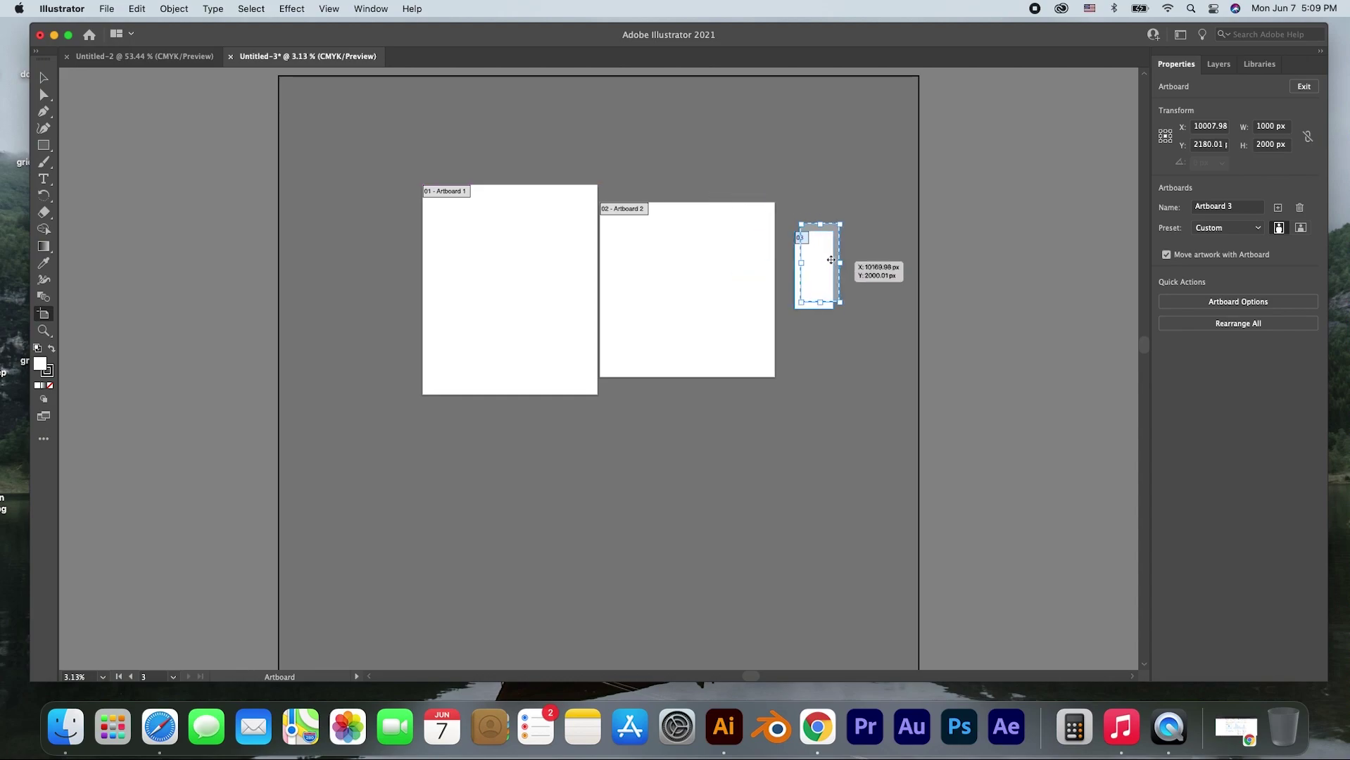
left_click_drag(830, 260, 828, 281)
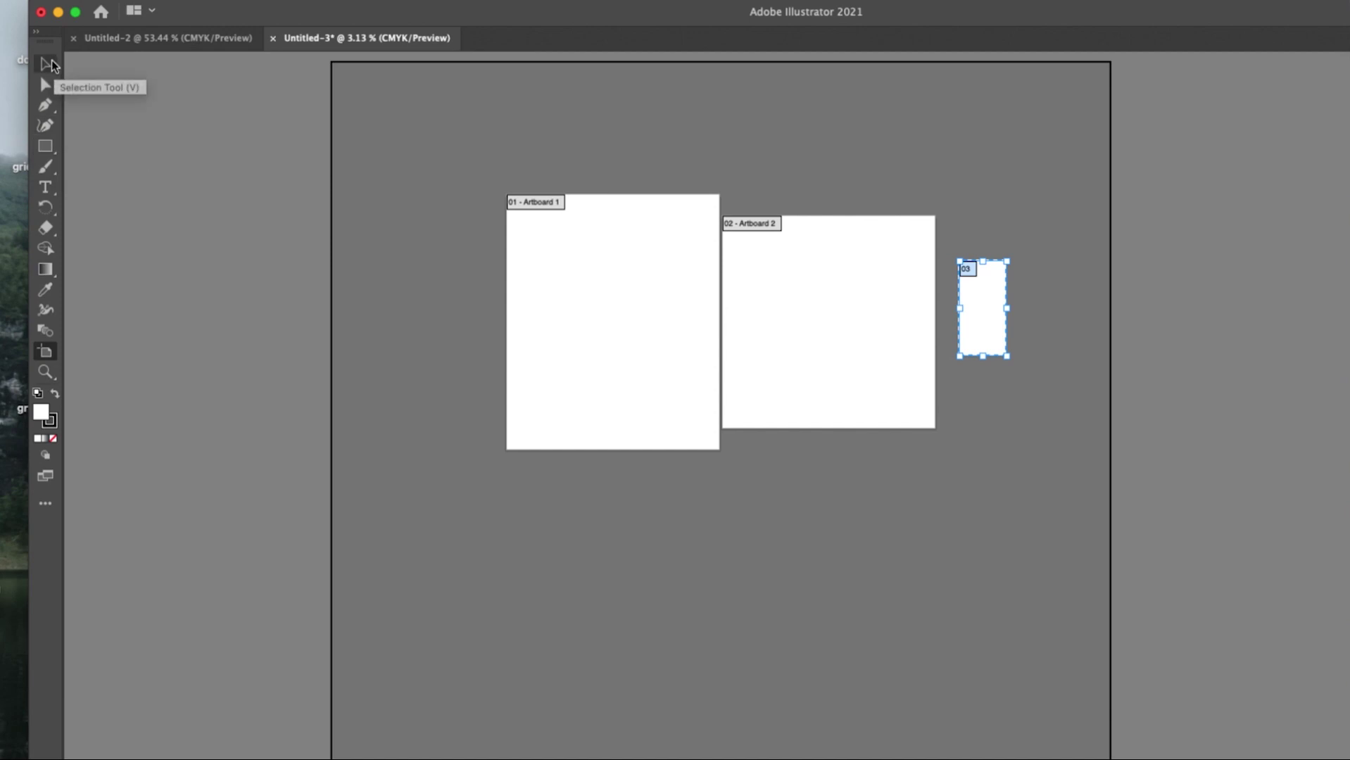
left_click(51, 63)
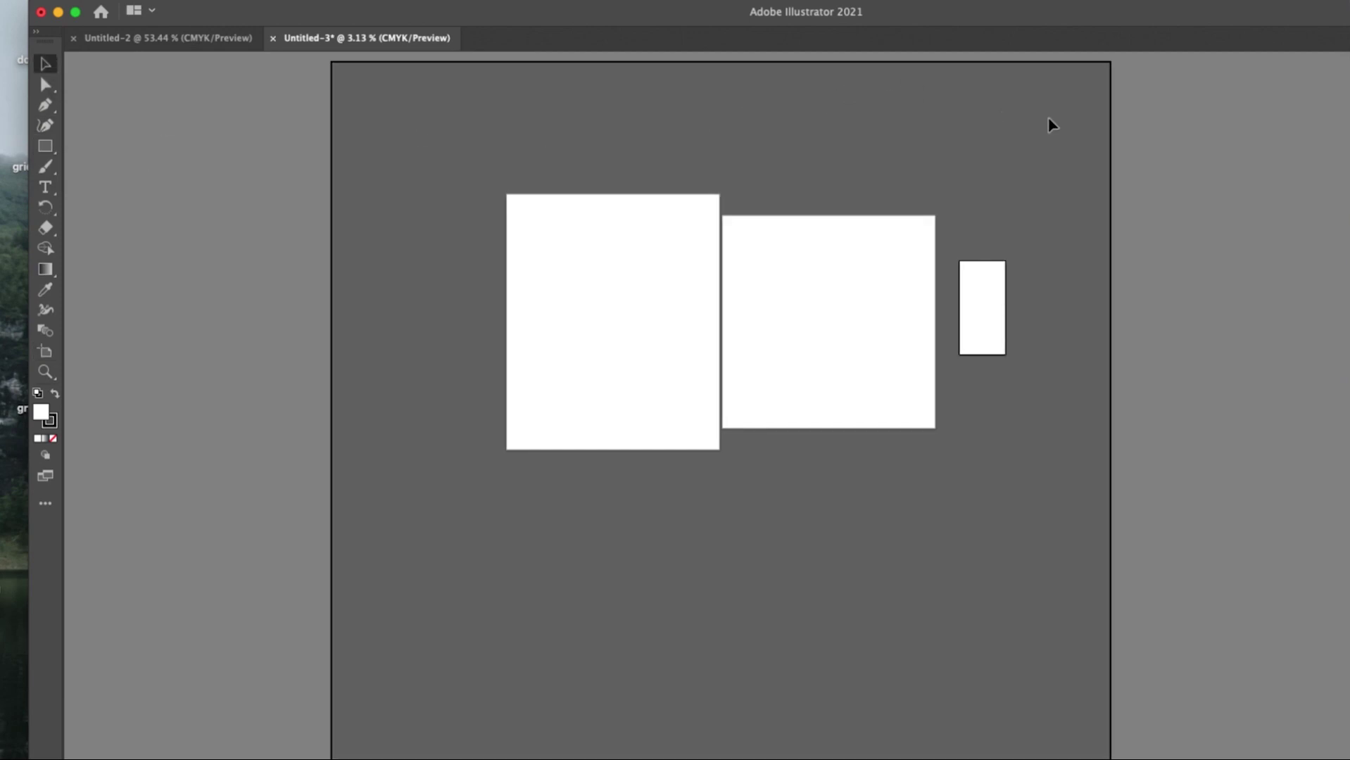
- Drag selection boxes across the artboard area with the Selection tool
mouse_move(883, 252)
left_mouse_down()
mouse_move(604, 318)
mouse_move(793, 323)
left_mouse_up()
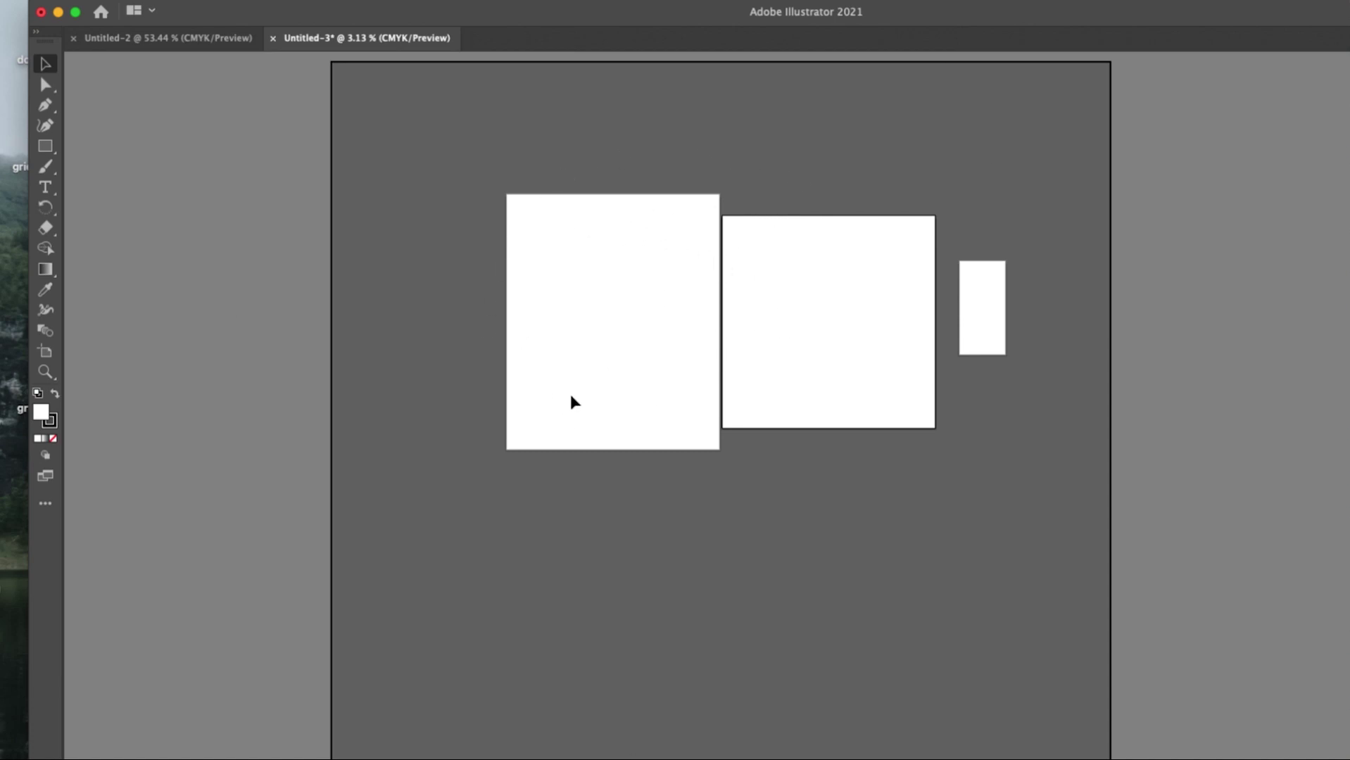
left_click_drag(716, 202, 508, 448)
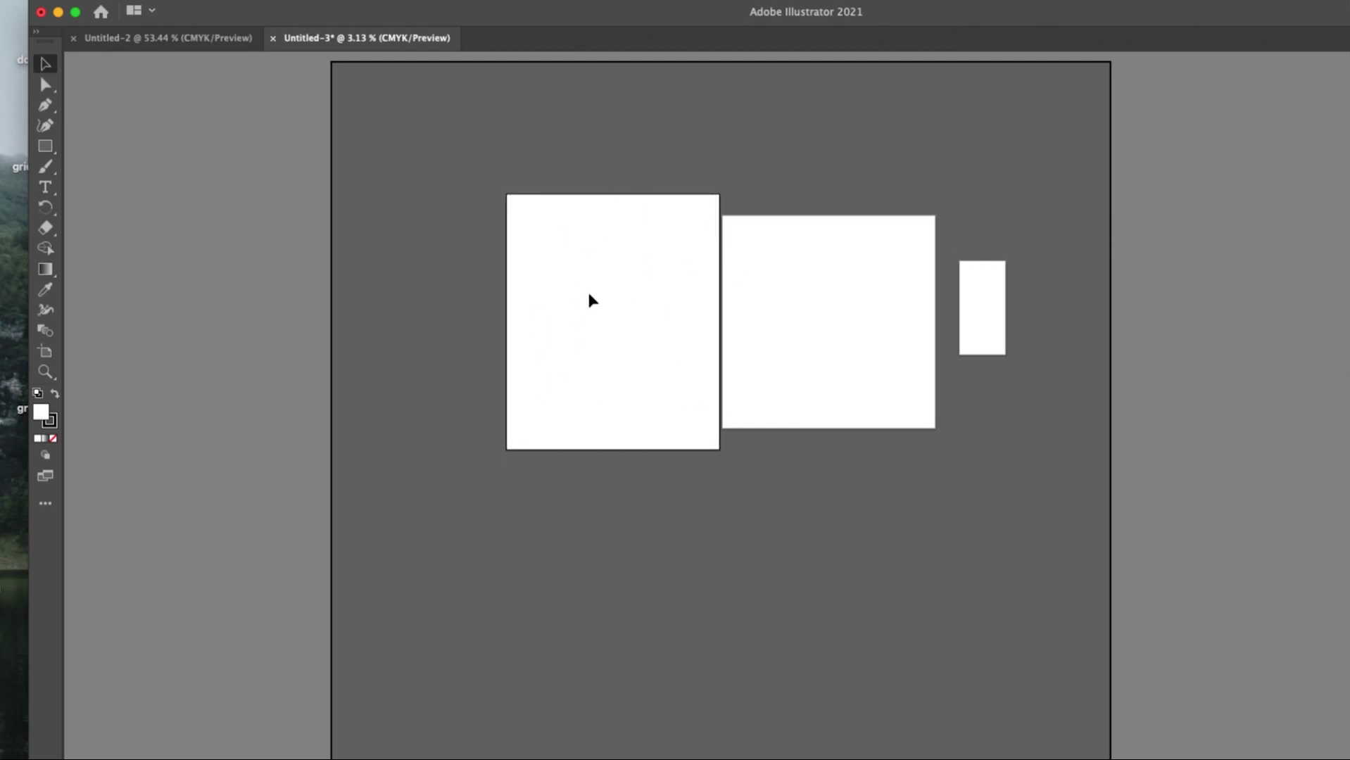
left_click_drag(716, 199, 479, 461)
left_click_drag(587, 277, 913, 235)
scroll(612, 264, "up", 6)
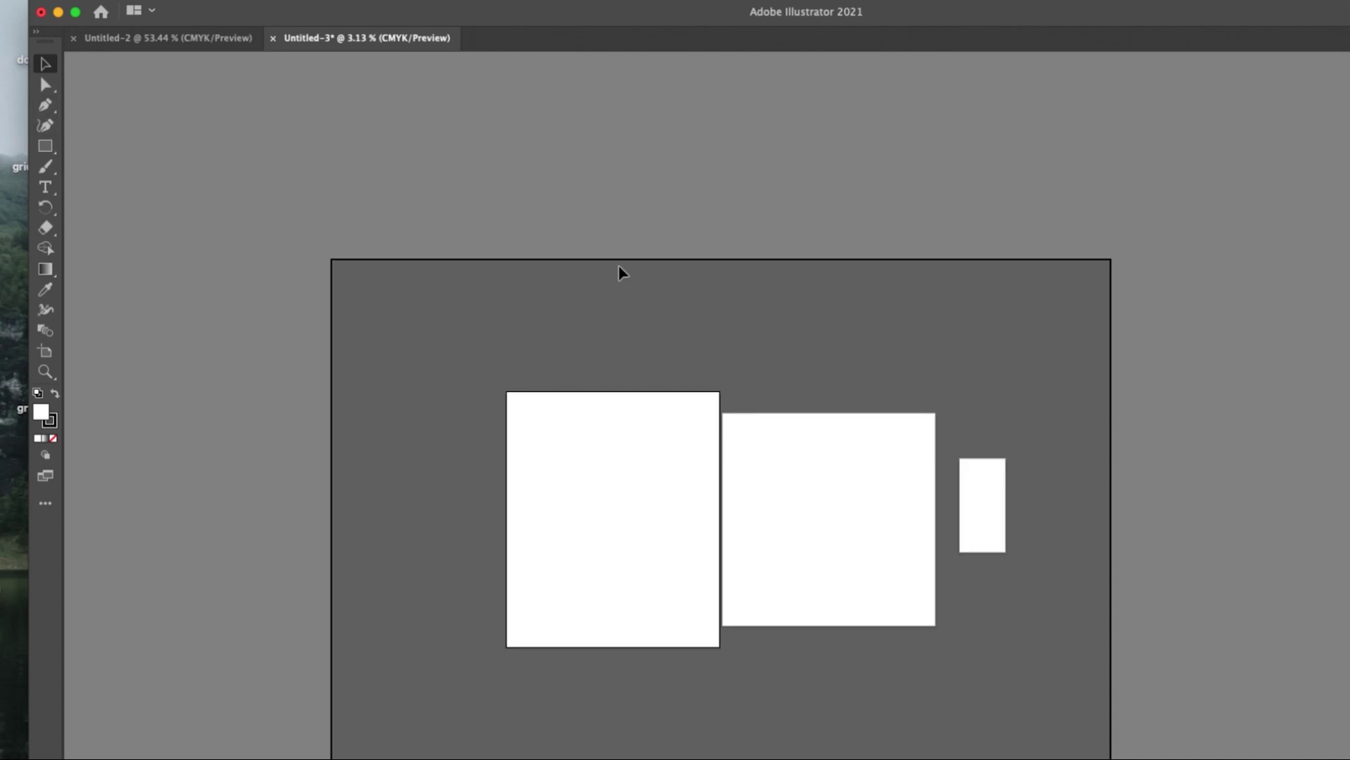
scroll(620, 267, "down", 3)
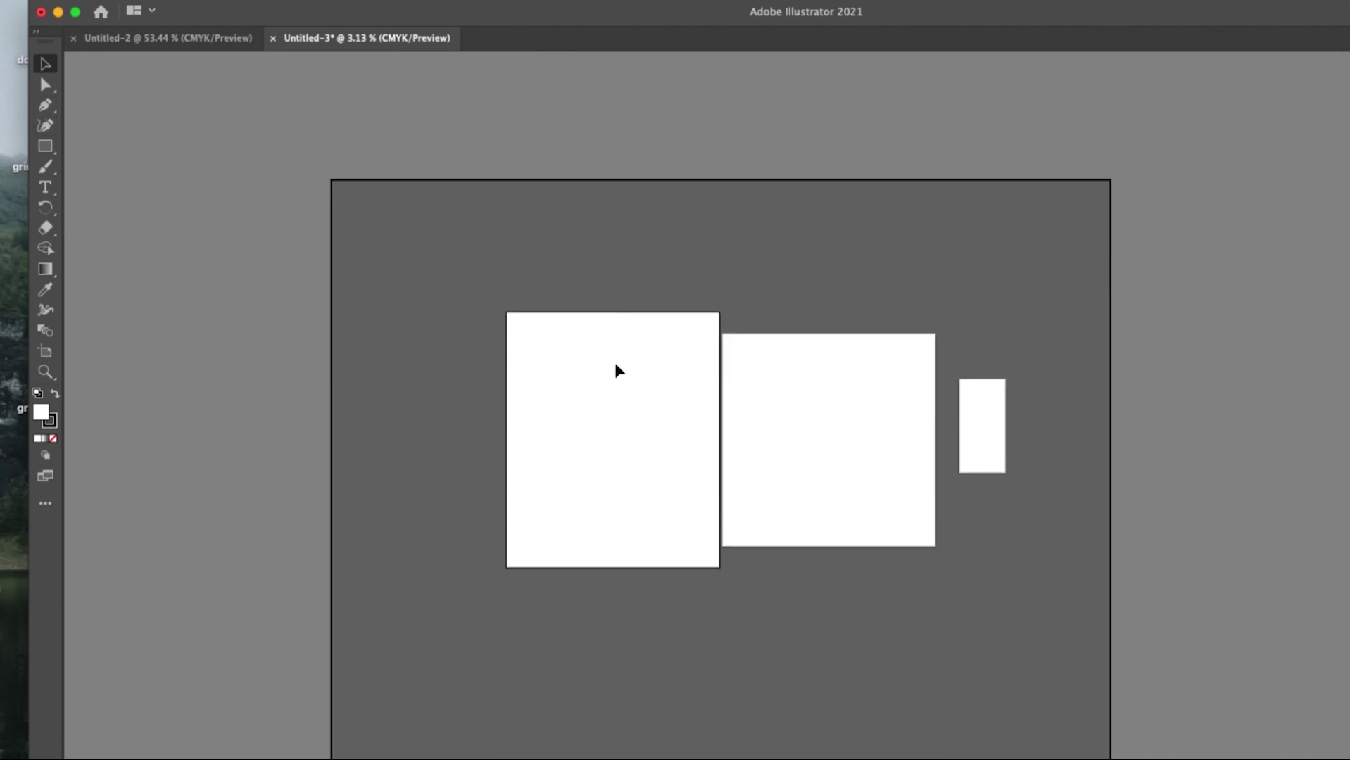
- Switch to the Pen Tool from the toolbar flyout
left_click(45, 86)
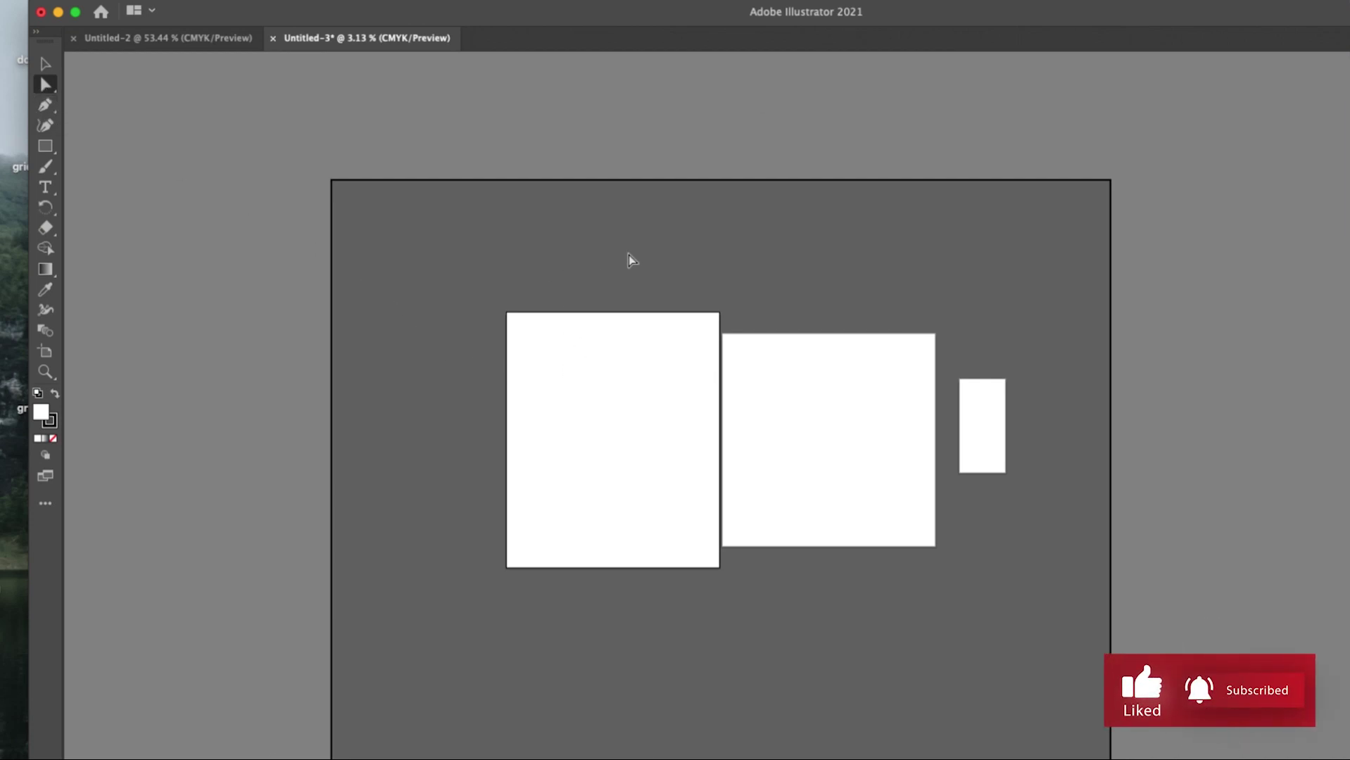
left_click(45, 107)
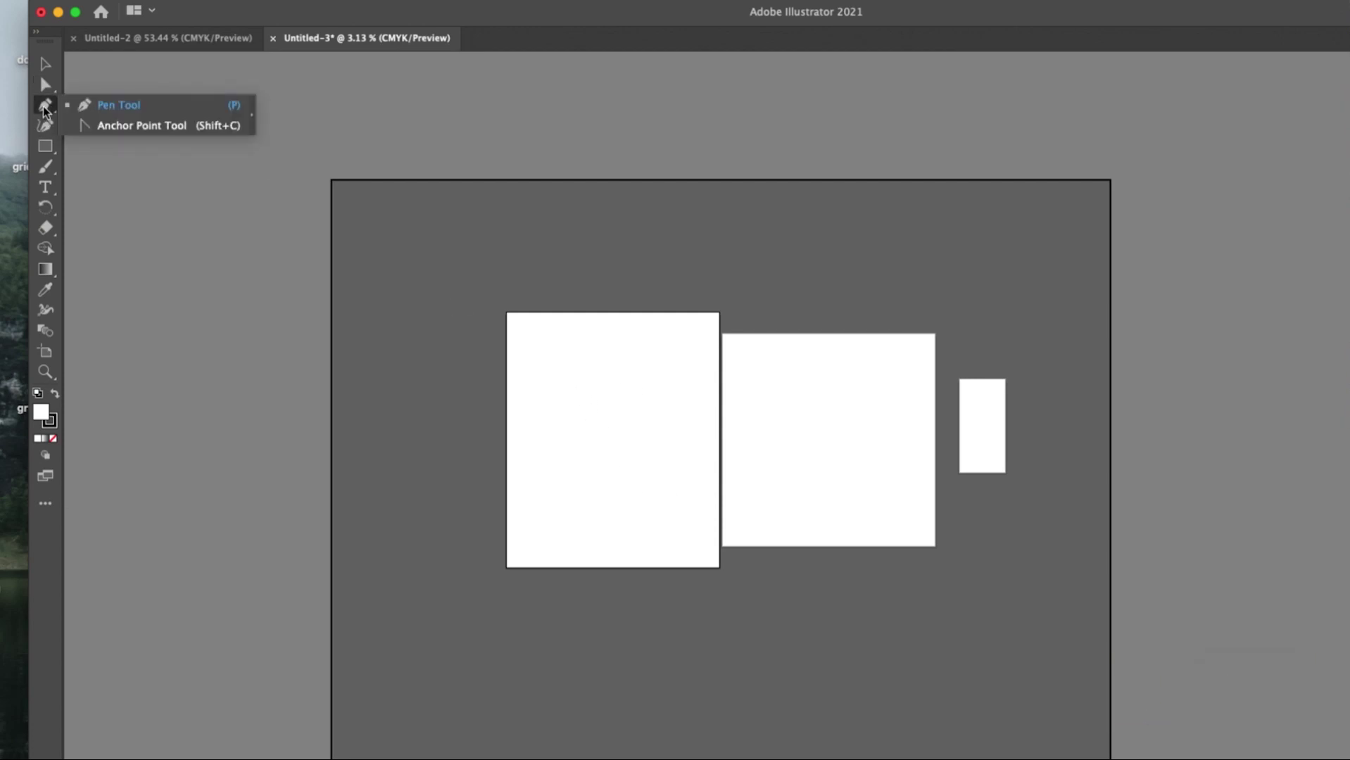
left_click_drag(45, 107, 117, 106)
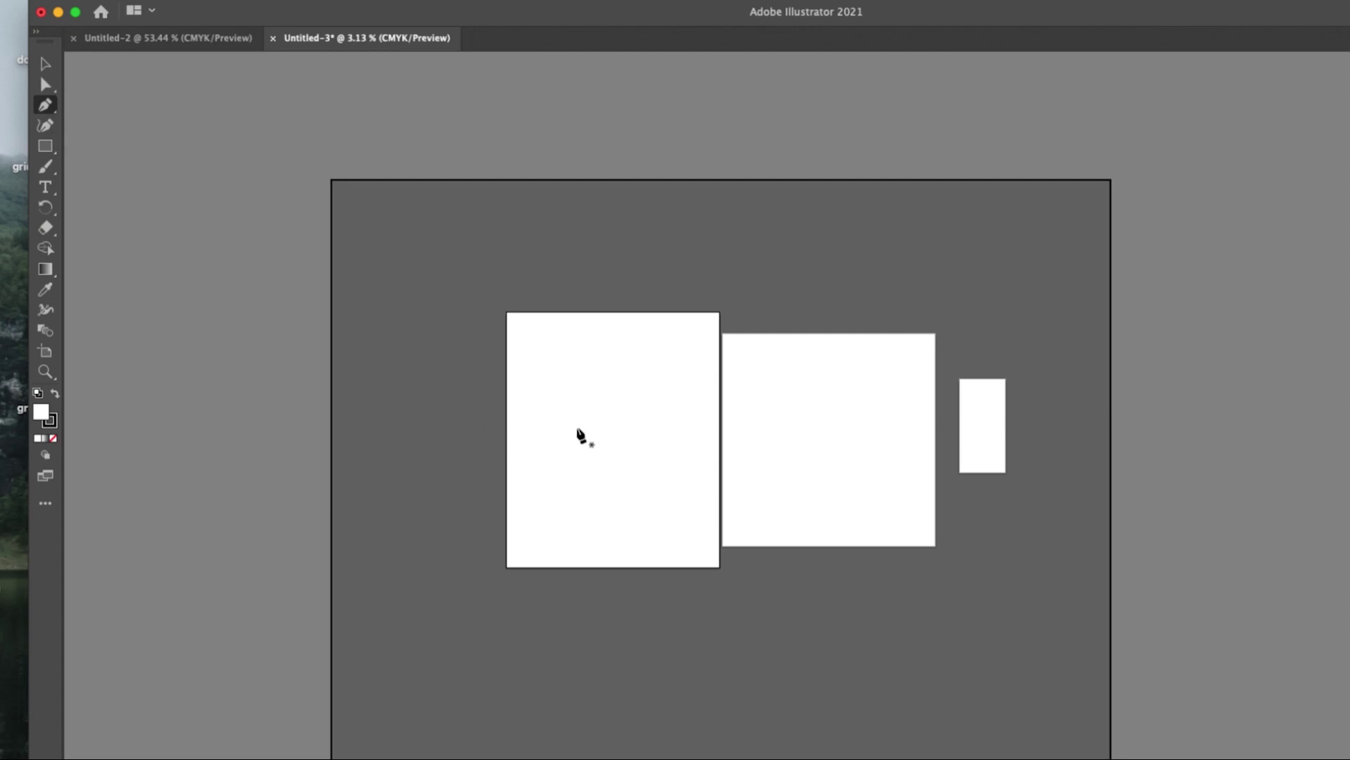
- Draw a closed six-corner pen path on Artboard 1, undoing the last change
left_click(581, 346)
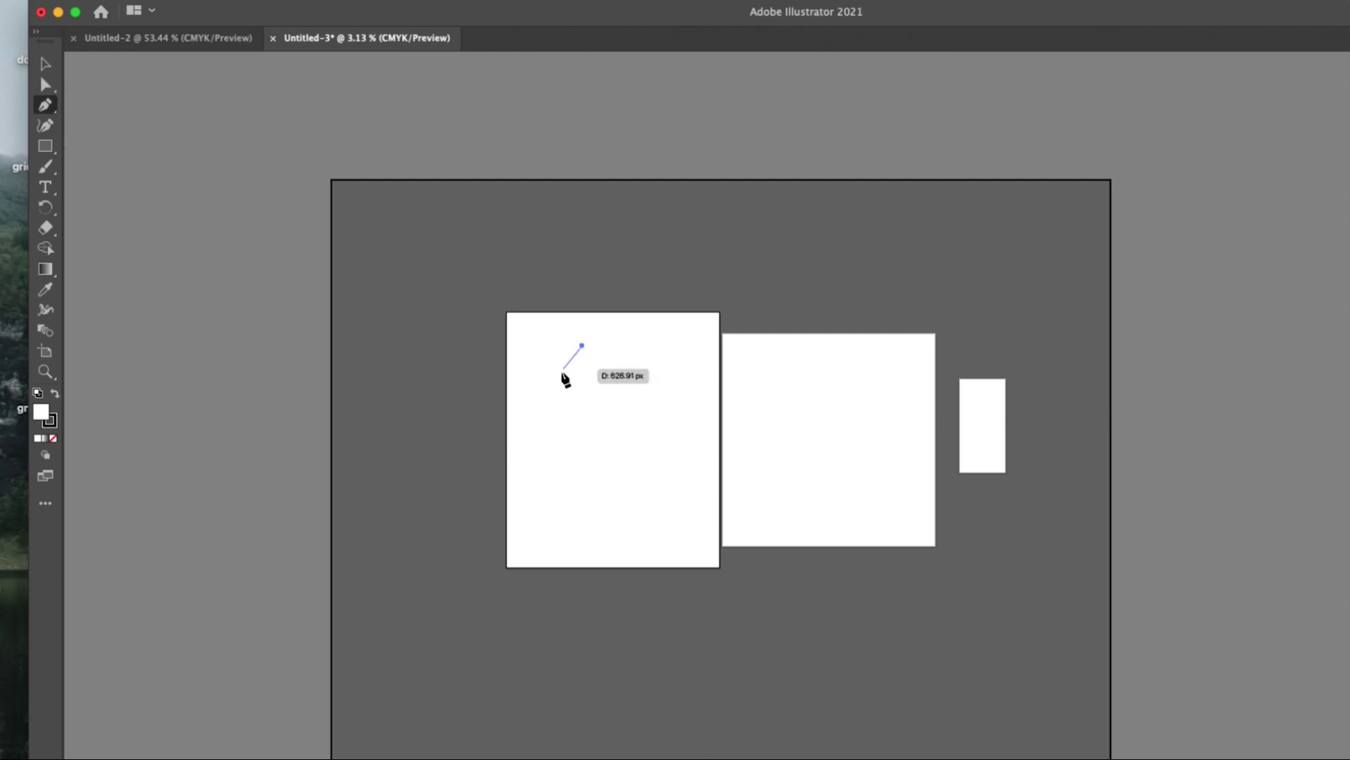
left_click(554, 412)
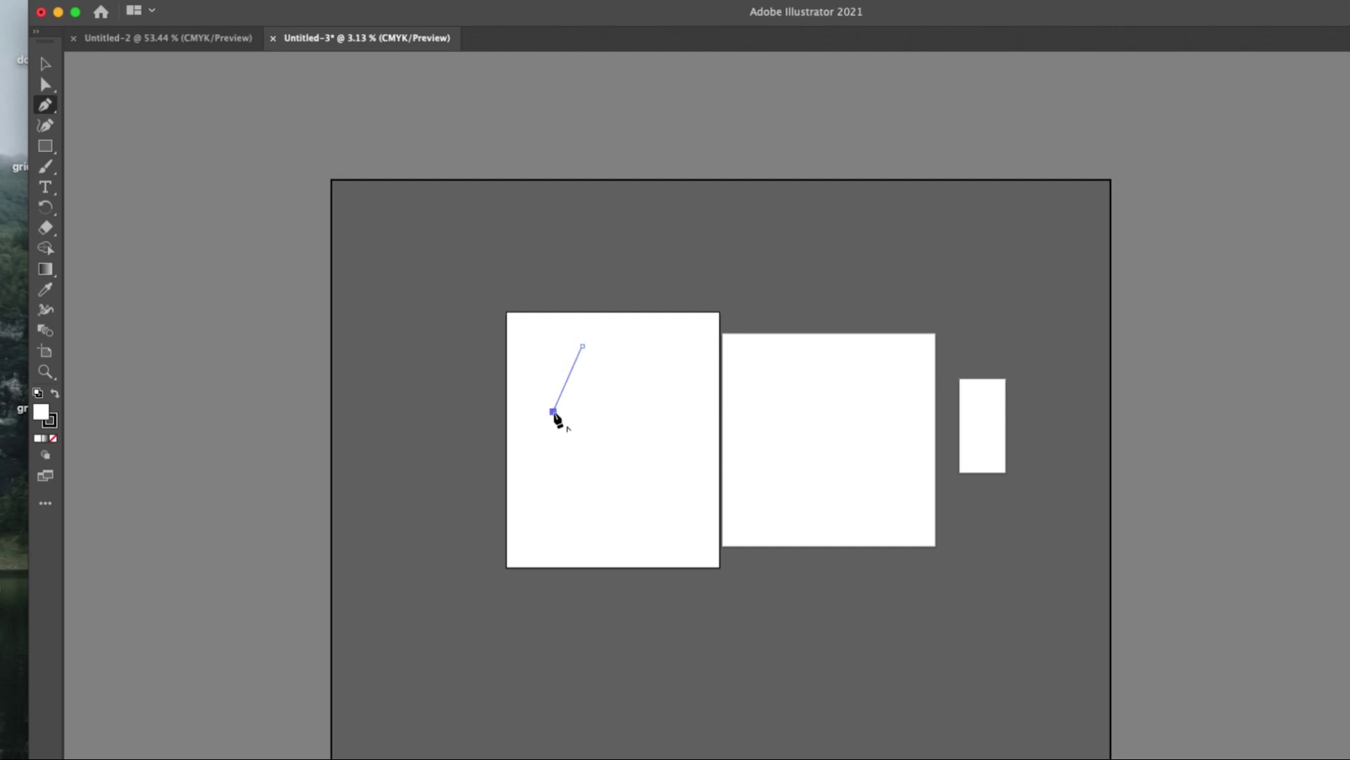
left_click(589, 476)
left_click(680, 456)
left_click(680, 400)
left_click(662, 360)
left_click(582, 346)
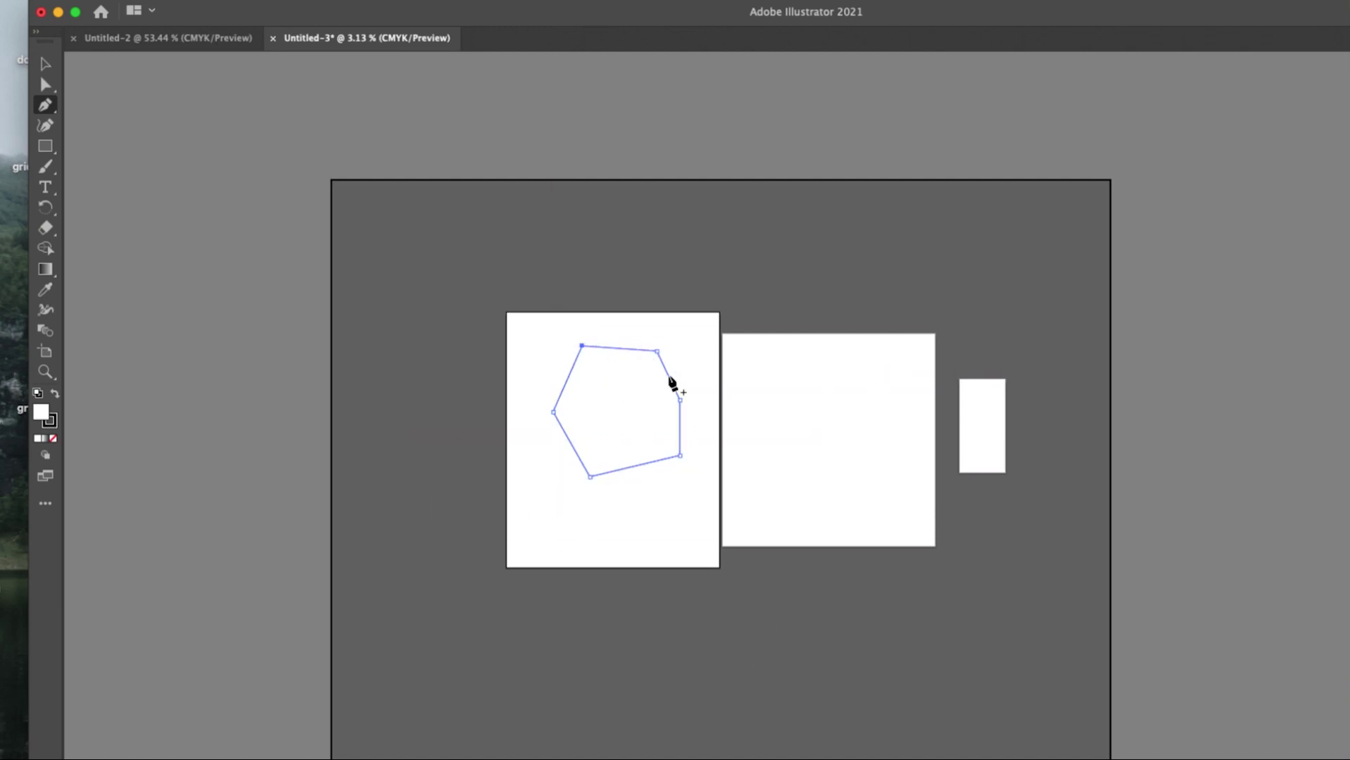
key("super+z")
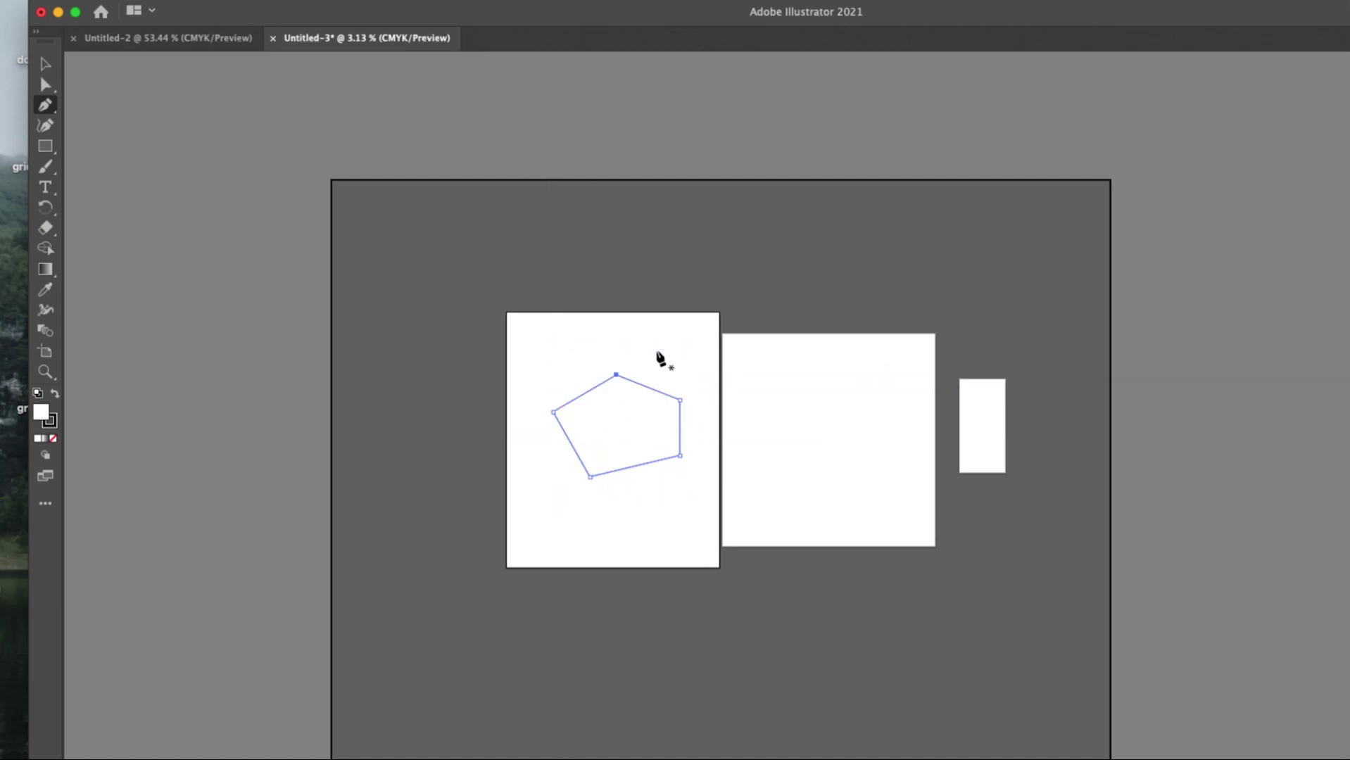
- Remove two corner anchors so the shape becomes a triangle
left_click(680, 399)
left_click(680, 455)
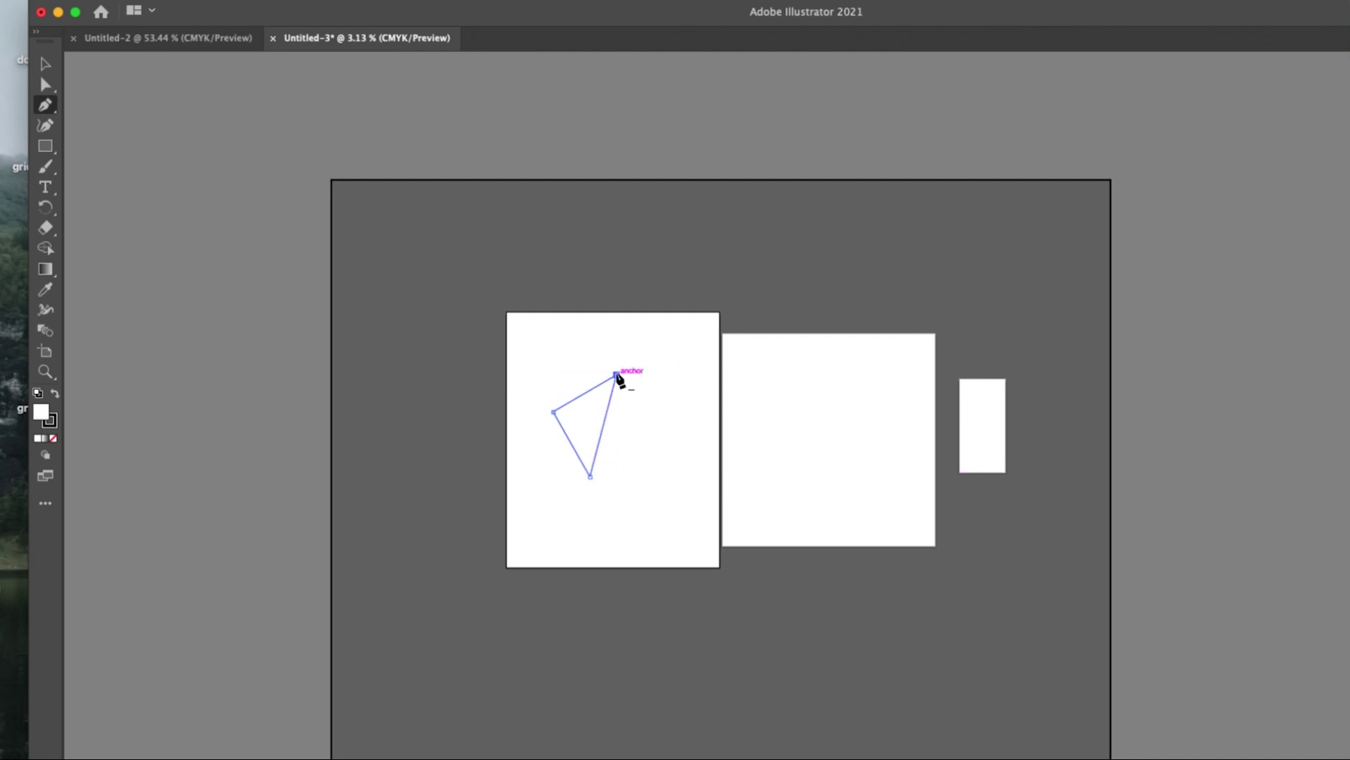
left_click(604, 419)
left_click_drag(604, 418, 610, 403)
- Draw a looping curved scribble path over the triangle
left_click(609, 404)
left_click_drag(602, 435, 646, 450)
left_click(647, 440)
left_click(523, 362)
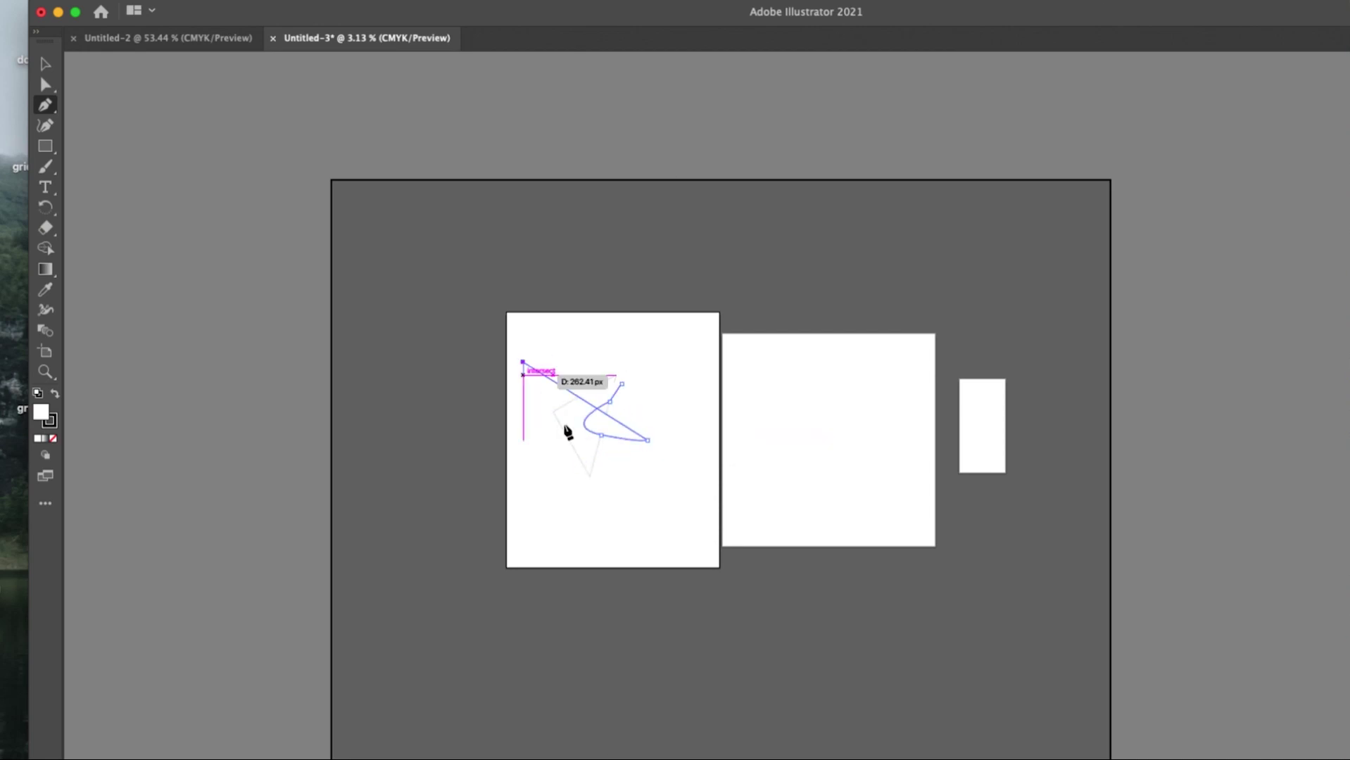
mouse_move(600, 468)
left_mouse_down()
mouse_move(775, 320)
mouse_move(758, 574)
left_mouse_up()
mouse_move(639, 415)
left_mouse_down()
mouse_move(704, 396)
mouse_move(618, 310)
left_mouse_up()
left_click_drag(673, 378, 630, 471)
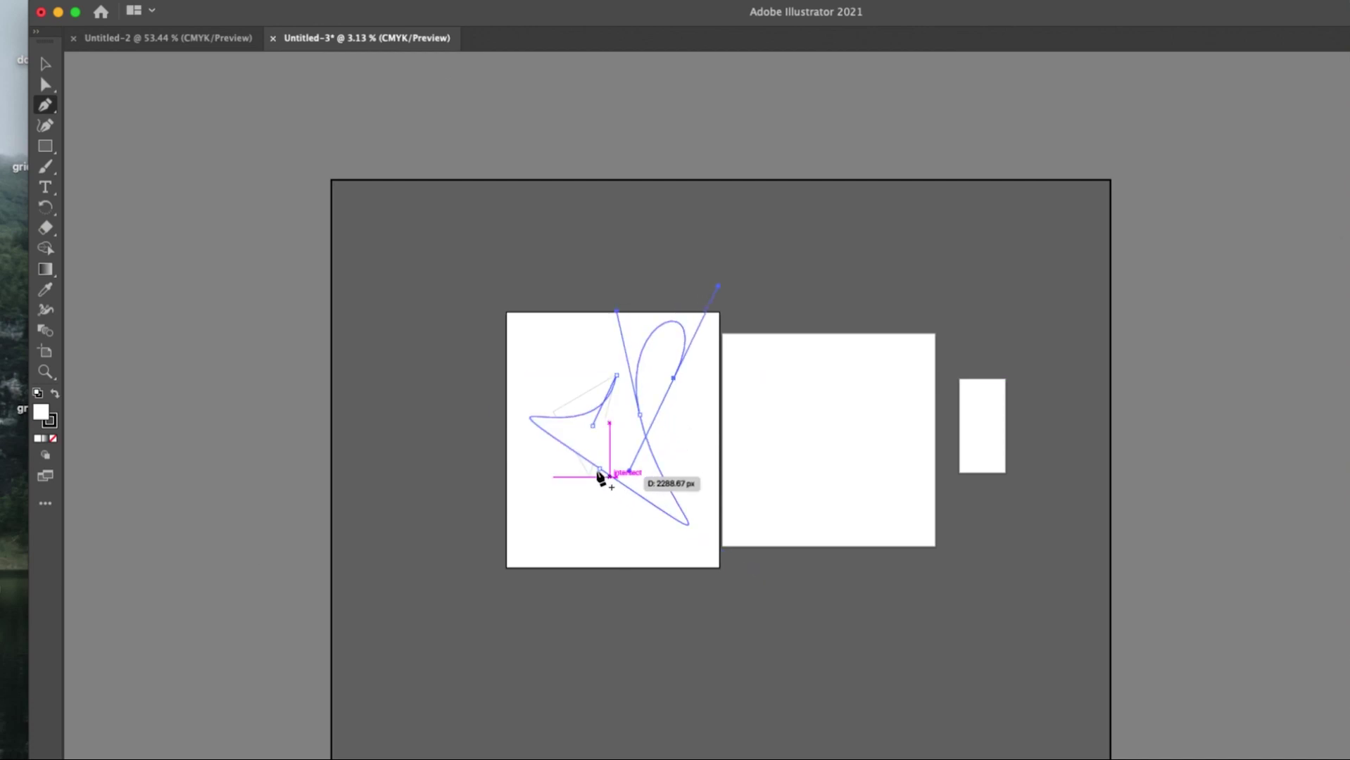
left_click_drag(560, 501, 666, 463)
left_click_drag(641, 531, 736, 413)
left_click(734, 409)
- Undo the scribble segments and select the triangle with the Selection tool
left_click(573, 354)
left_click_drag(630, 466, 656, 461)
left_click(710, 391)
left_click(577, 340)
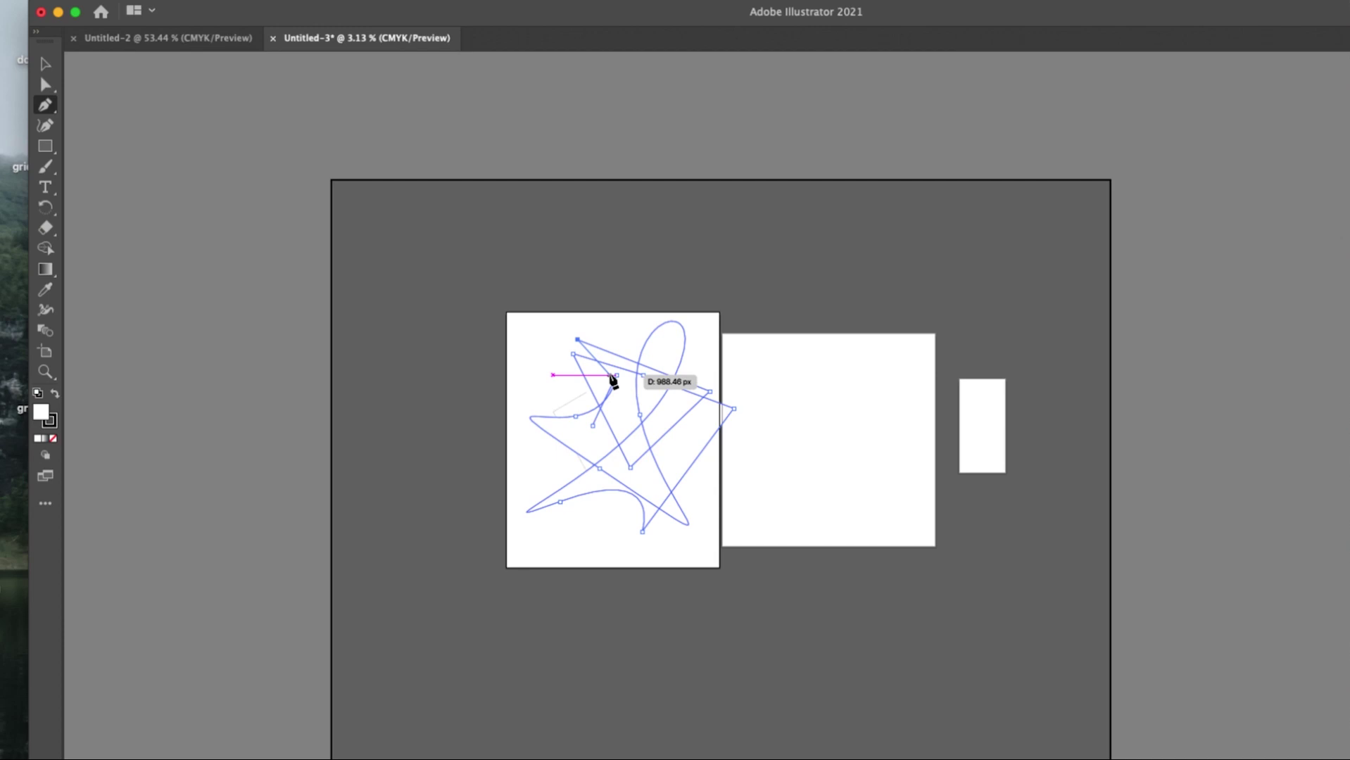
key("super+z")
key("super+z")
key("super+z")
key("super+z")
key("super+z")
key("super+z")
key("super+z")
key("super+z")
key("super+z")
key("super+z")
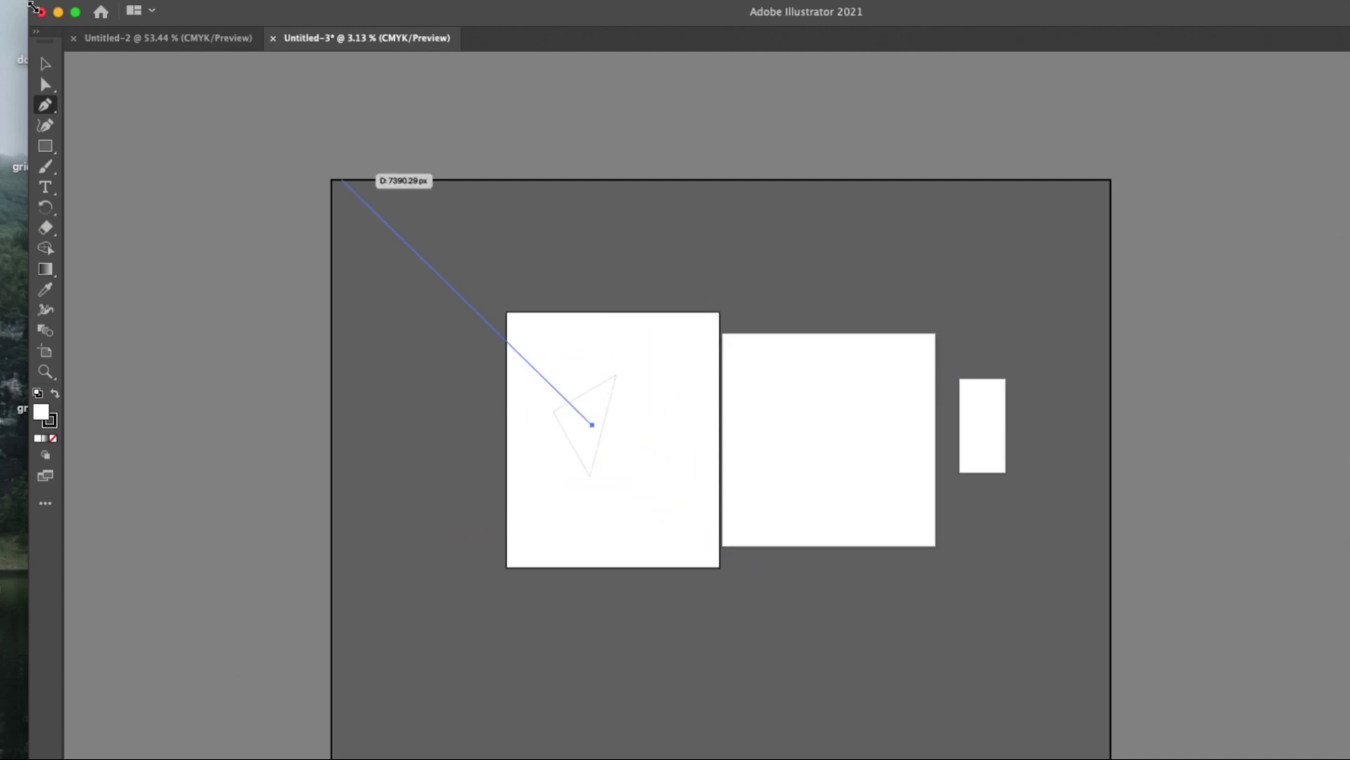
left_click(42, 65)
left_click_drag(597, 431, 502, 533)
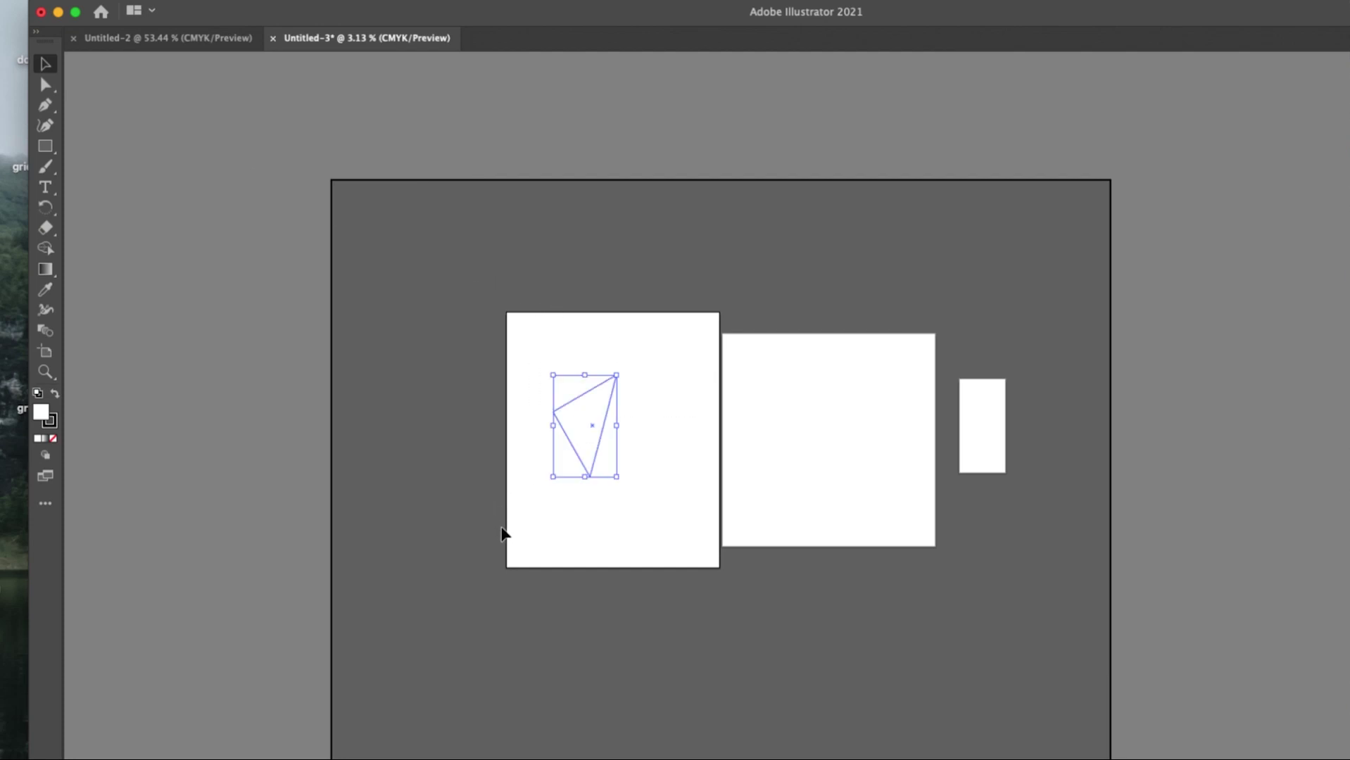
- Delete the triangle and draw an ellipse on the first artboard
key("Delete")
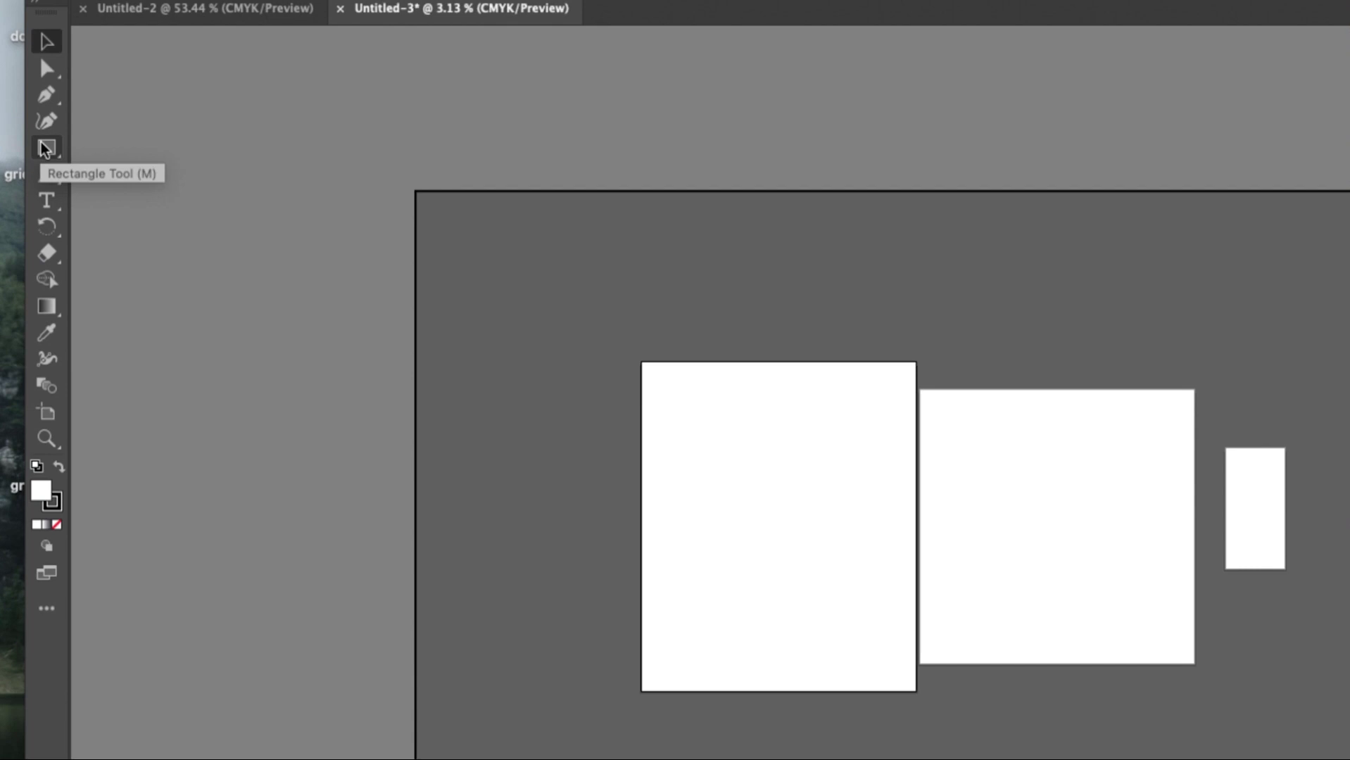
left_click(45, 146)
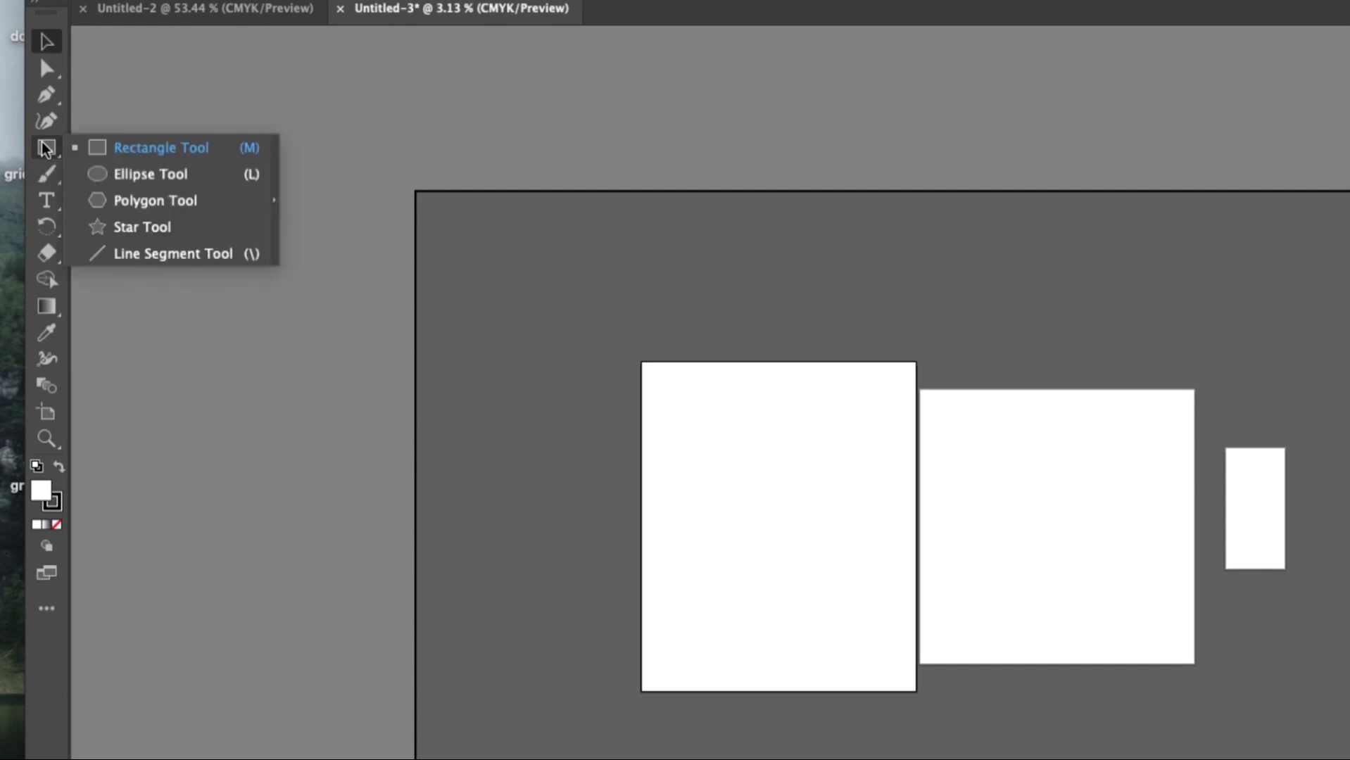
left_click(112, 175)
right_click(872, 435)
left_click_drag(815, 433, 715, 561)
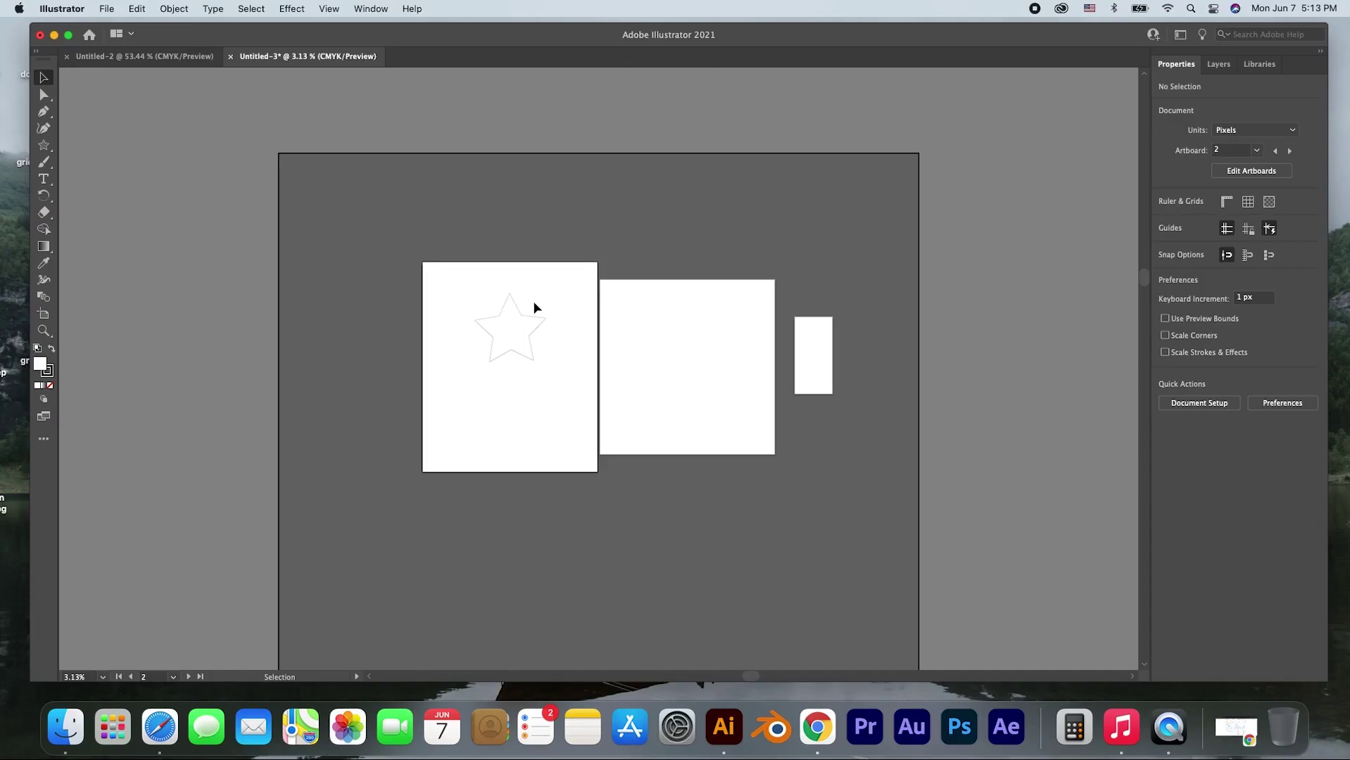
left_click_drag(483, 421, 480, 408)
- Draw a star on Artboard 1, adjusting its point count with the arrow keys
left_click(44, 145)
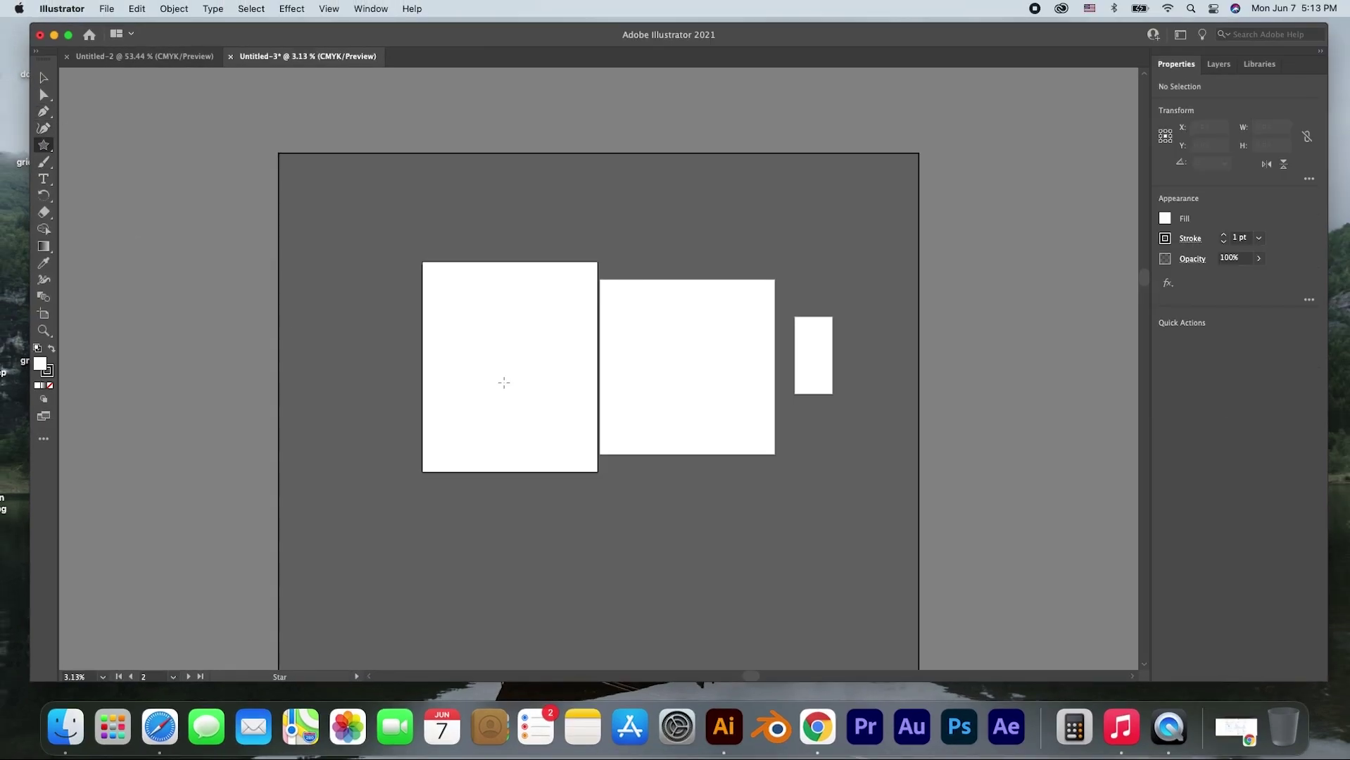
left_click_drag(551, 303, 519, 355)
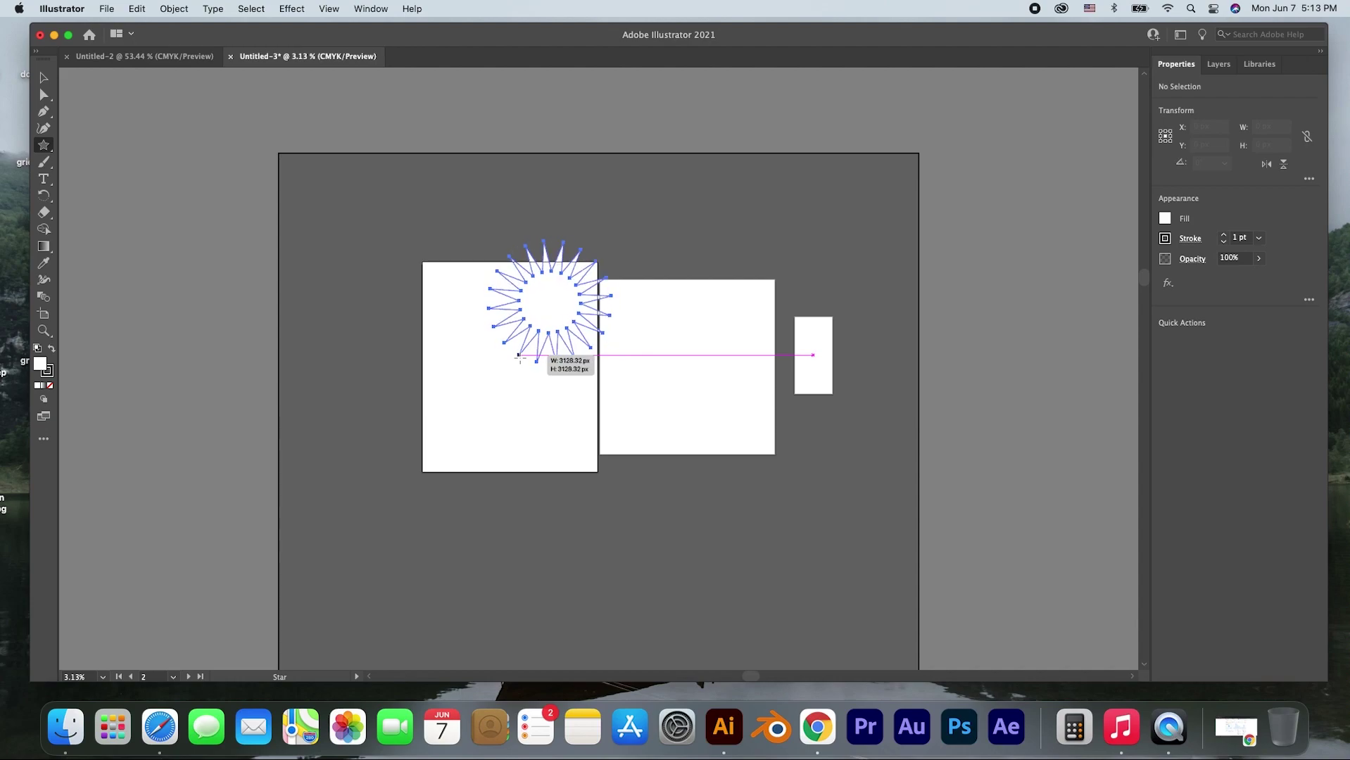
left_click_drag(519, 357, 528, 372)
key("Down")
key("Down")
key("Down")
key("Down")
key("Down")
key("Down")
key("Down")
key("Down")
key("Down")
key("Up")
key("Up")
key("Up")
left_click_drag(529, 371, 528, 372)
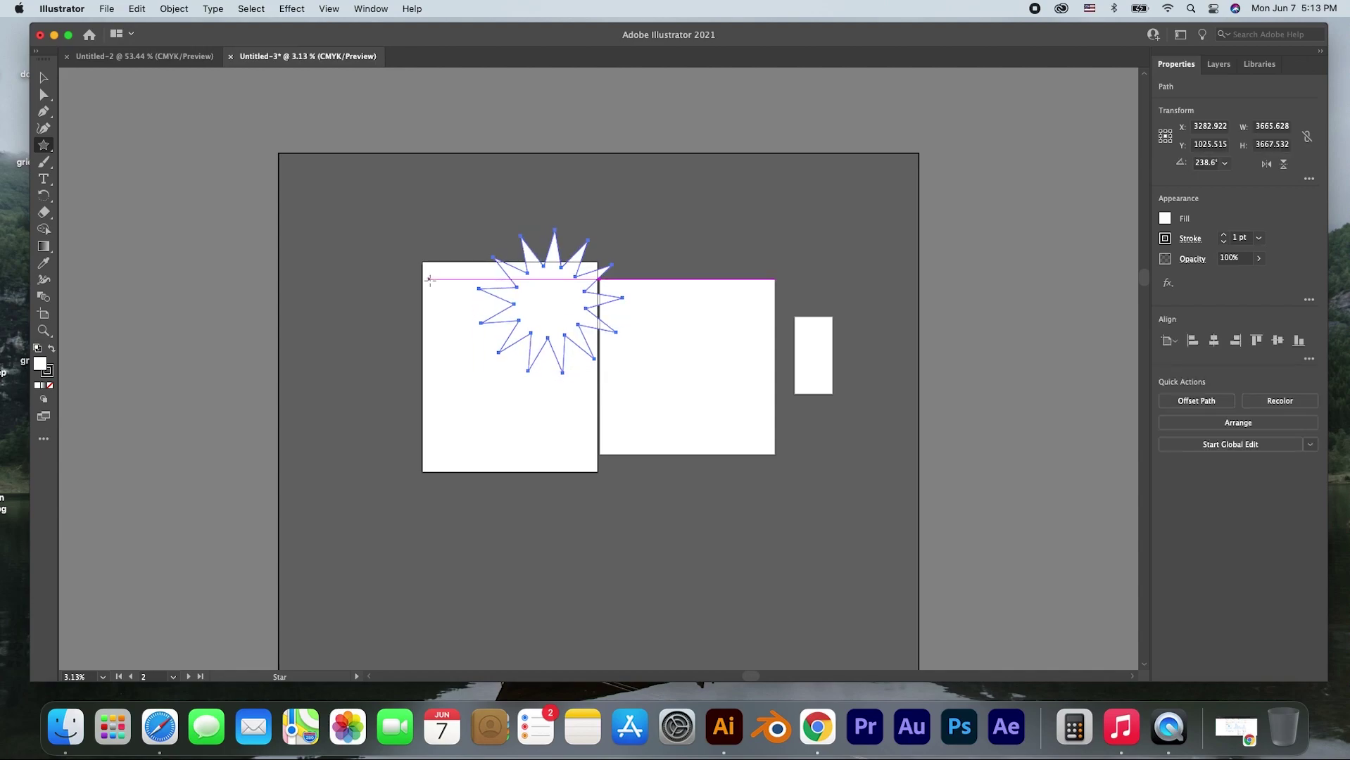
- Draw a horizontal line across the left artboard, then remove the star and line
left_click(45, 146)
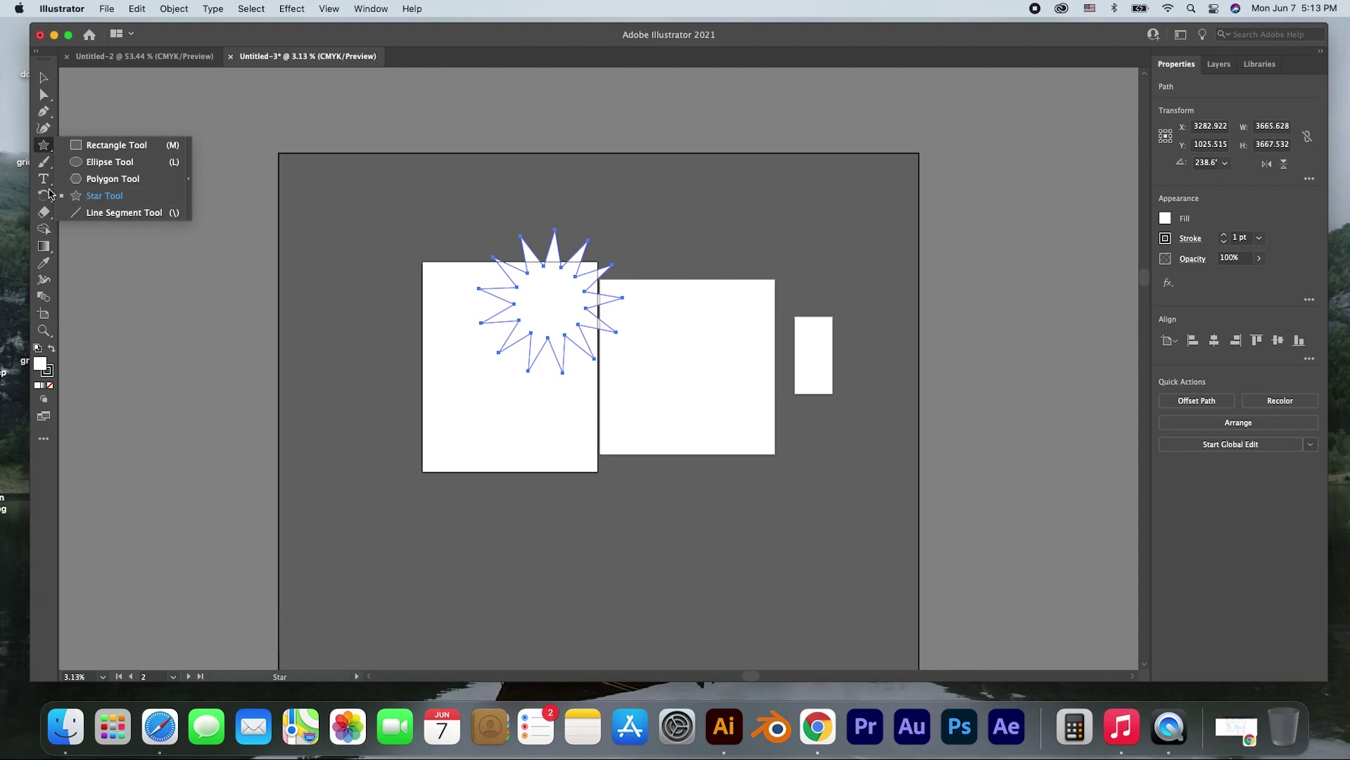
left_click(106, 213)
left_click_drag(492, 416, 649, 420)
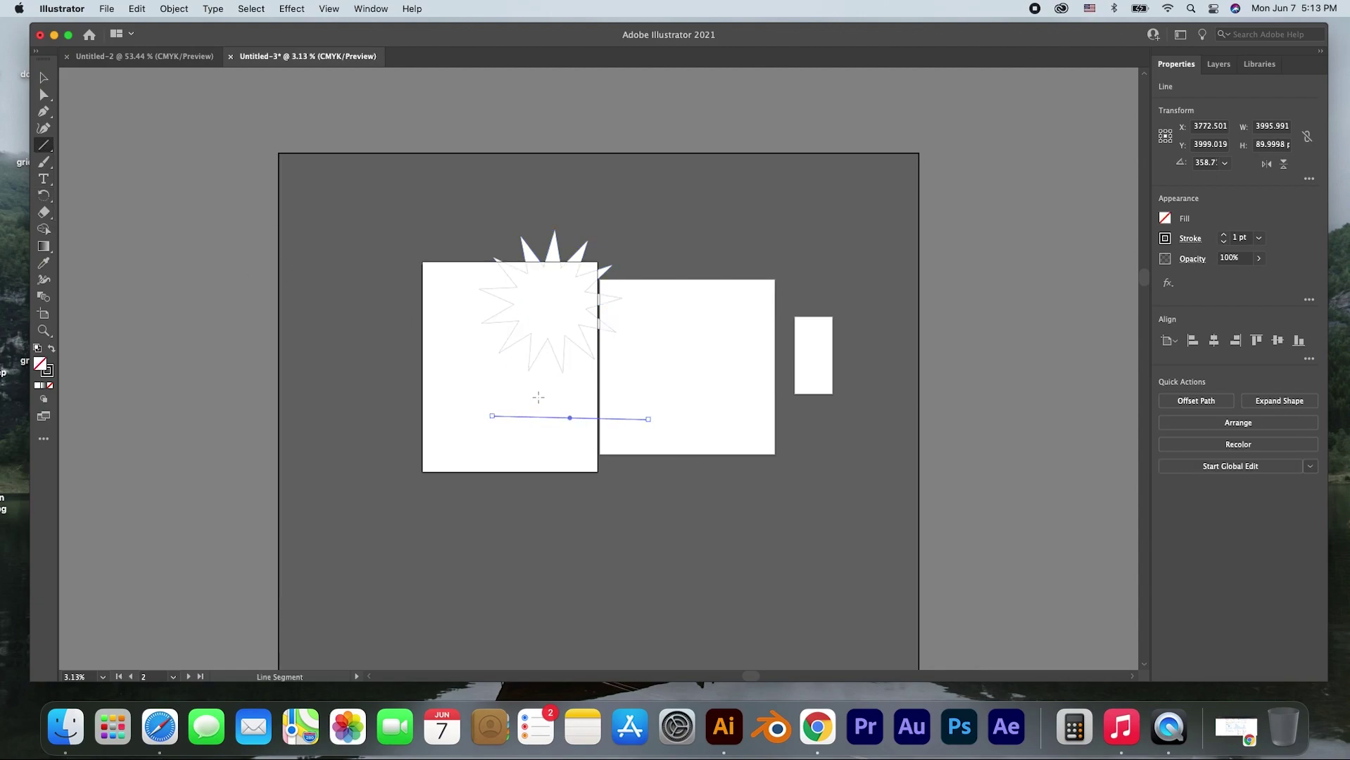
key("super+z")
key("super+z")
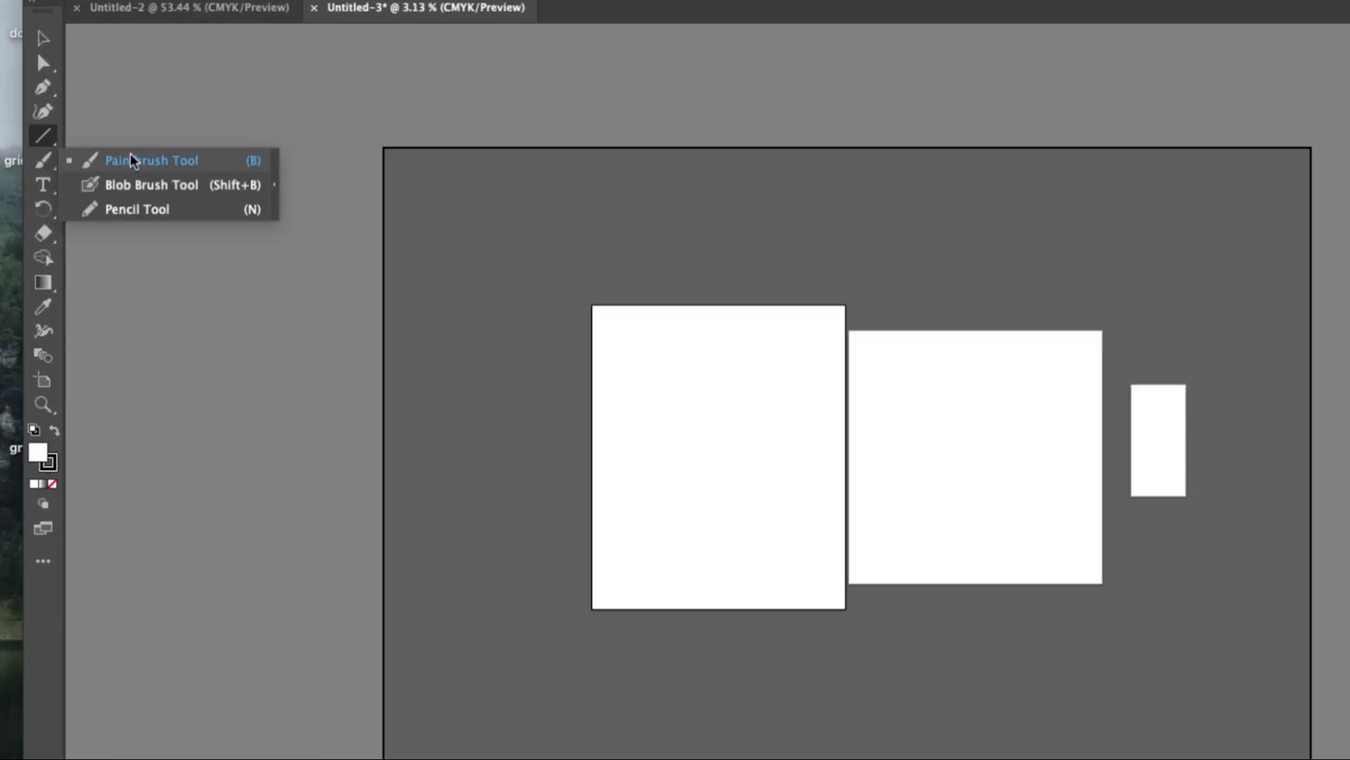
- Paint a looping Paintbrush scribble on Artboard 1 with the 5 pt. Round brush
left_click_drag(43, 169, 132, 157)
mouse_move(775, 396)
left_mouse_down()
mouse_move(731, 411)
mouse_move(773, 421)
mouse_move(733, 475)
mouse_move(660, 350)
mouse_move(732, 376)
mouse_move(732, 362)
left_mouse_up()
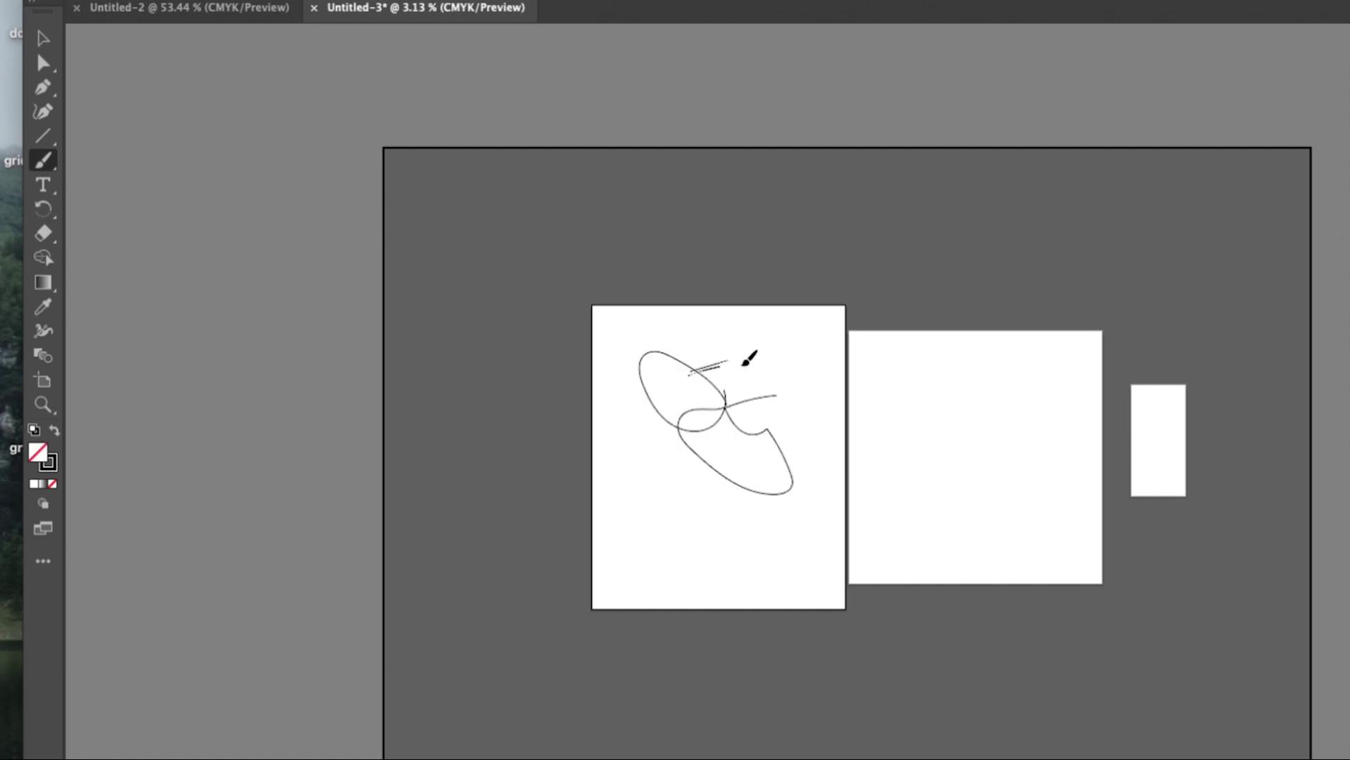
left_click(43, 167)
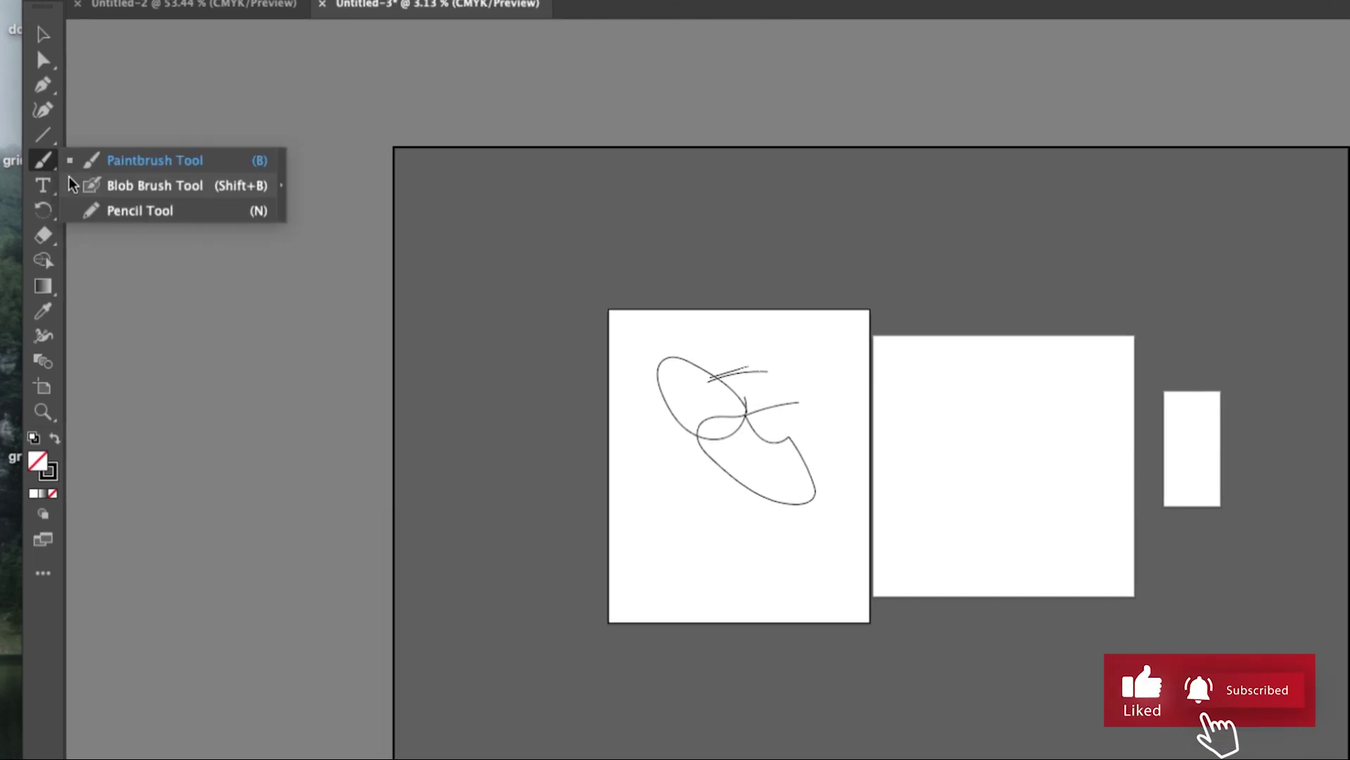
left_click(141, 160)
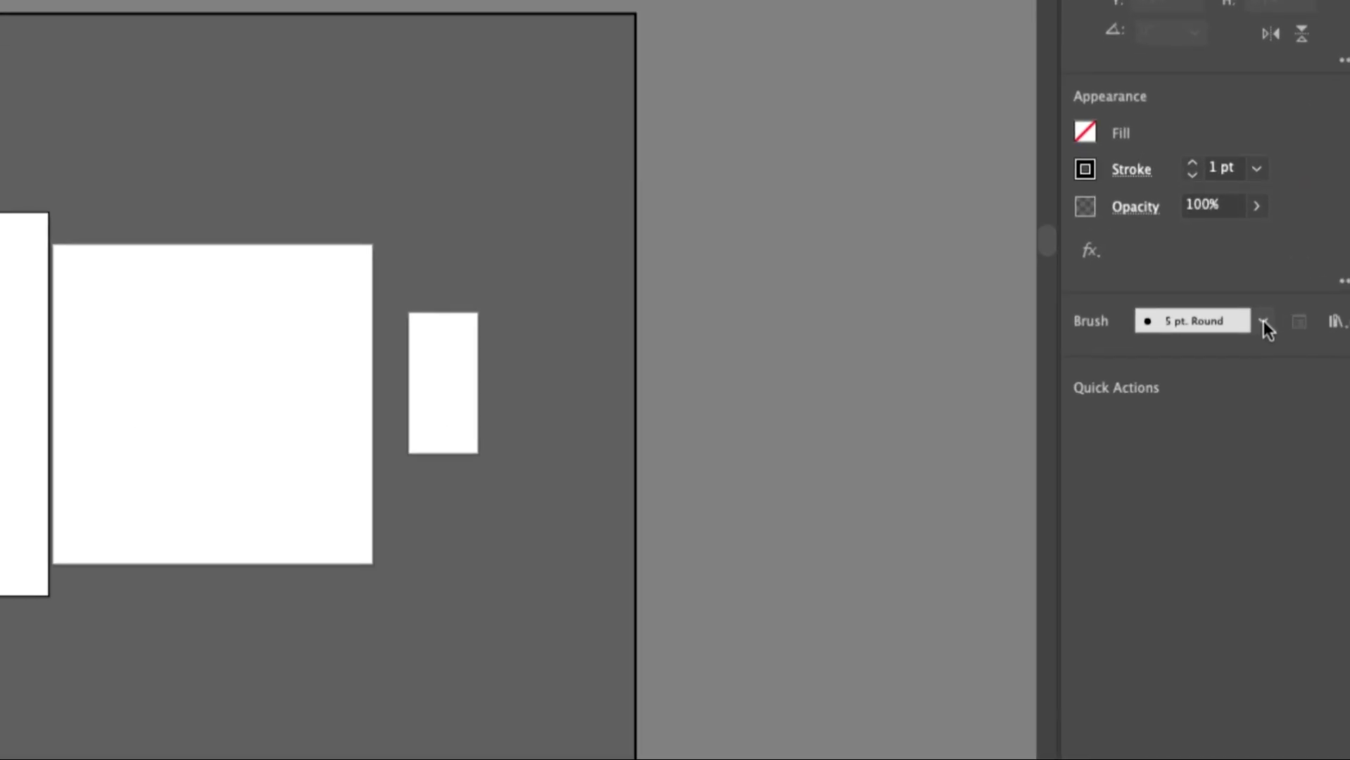
- Choose the rough charcoal brush and paint a small loop on the middle artboard
left_click(1262, 324)
scroll(1149, 371, "down", 2)
scroll(1137, 405, "down", 2)
scroll(1136, 398, "up", 2)
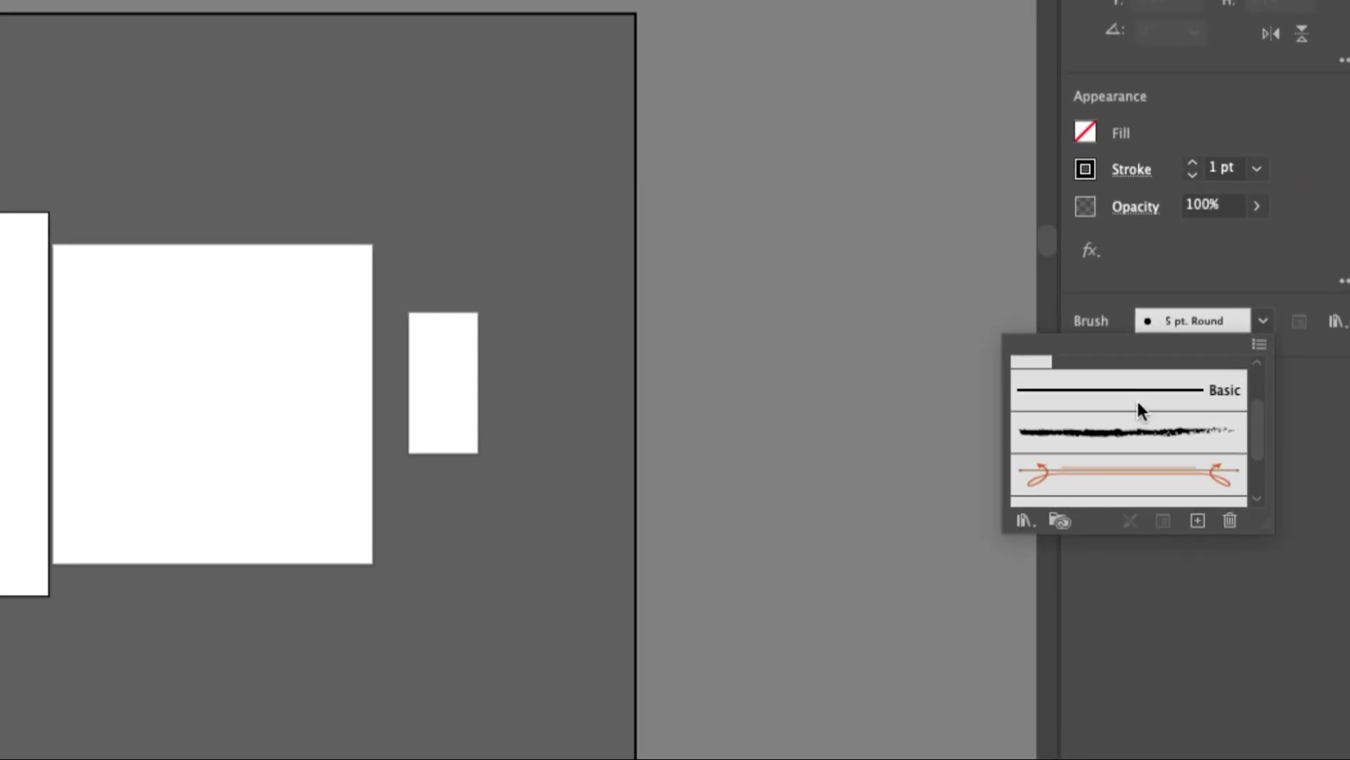
left_click(1136, 448)
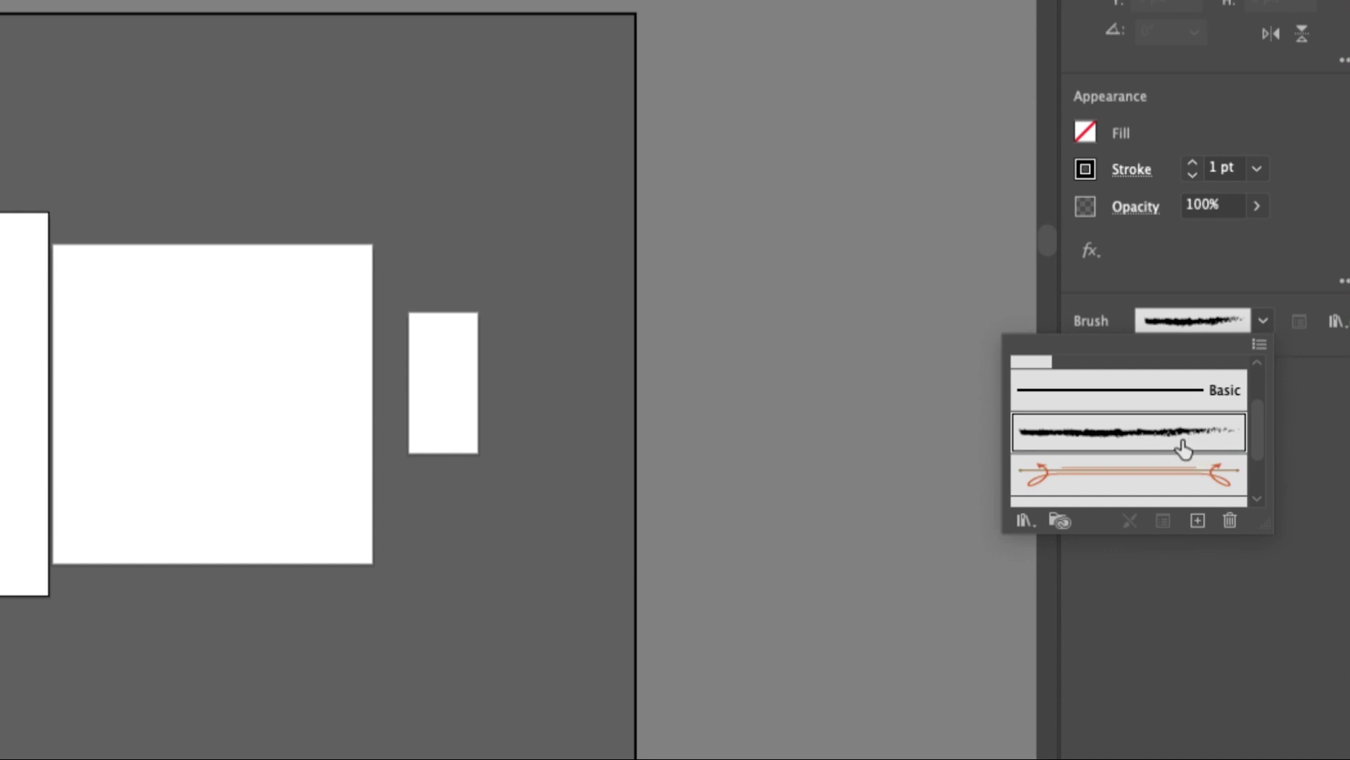
left_click(262, 382)
left_click_drag(205, 386, 263, 420)
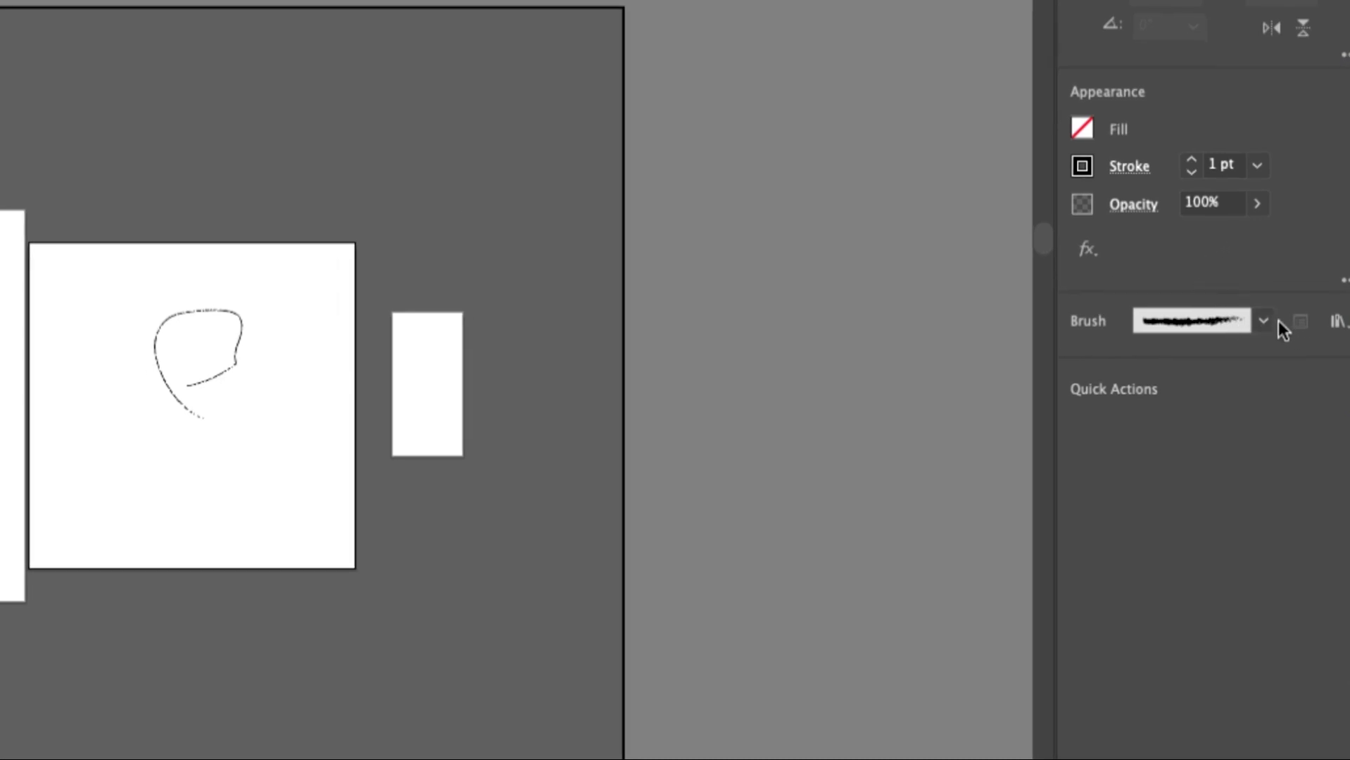
- Browse the Brush Libraries menu, try Other Library, then cancel
left_click(1263, 322)
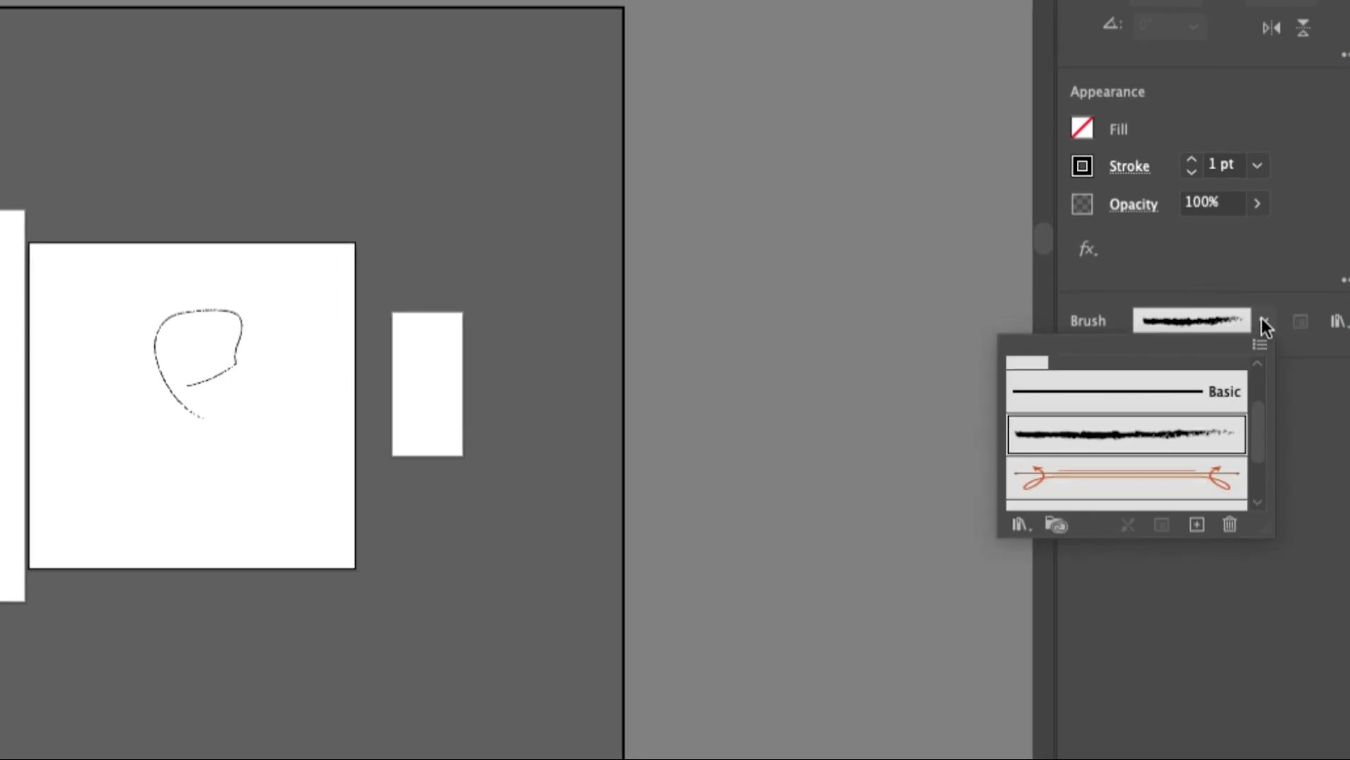
scroll(1157, 482, "down", 2)
scroll(1161, 448, "up", 3)
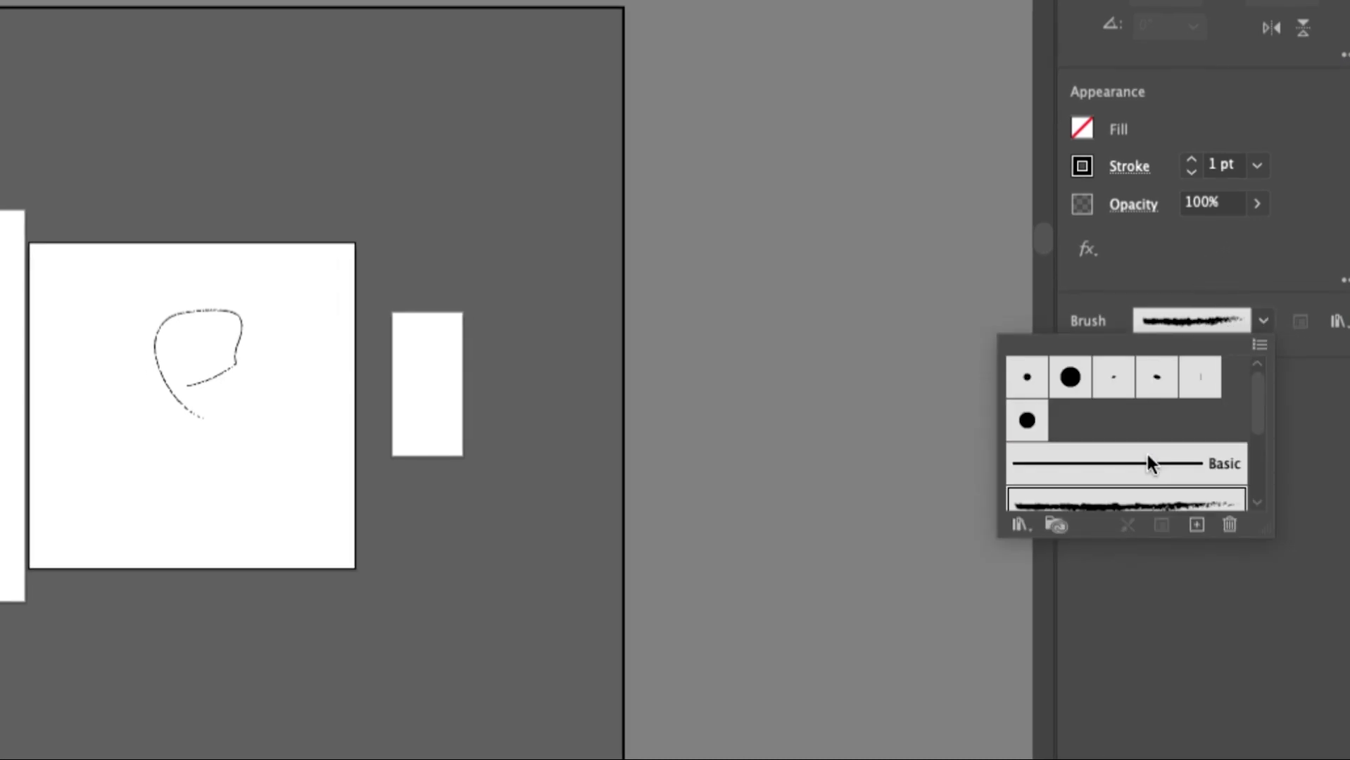
left_click(1020, 525)
left_click(1034, 515)
left_click(1023, 525)
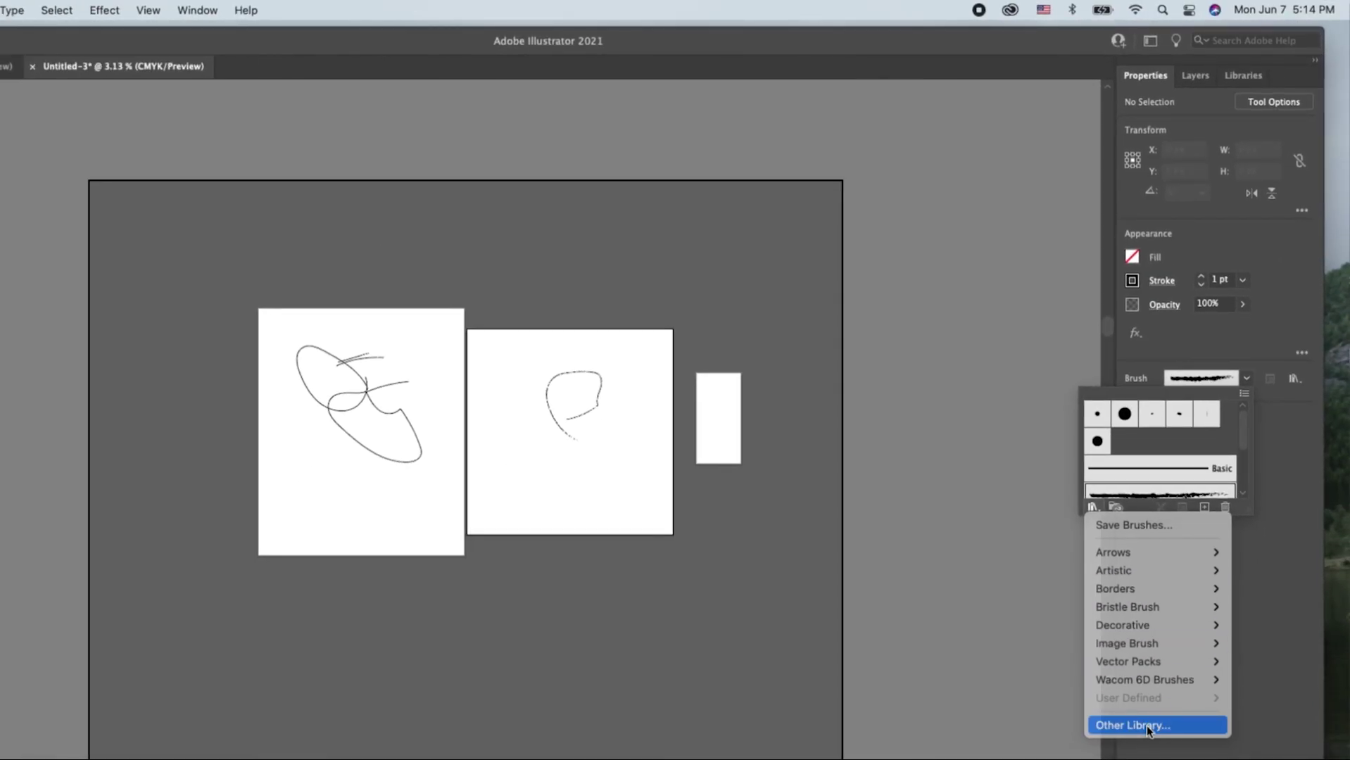
left_click(1129, 739)
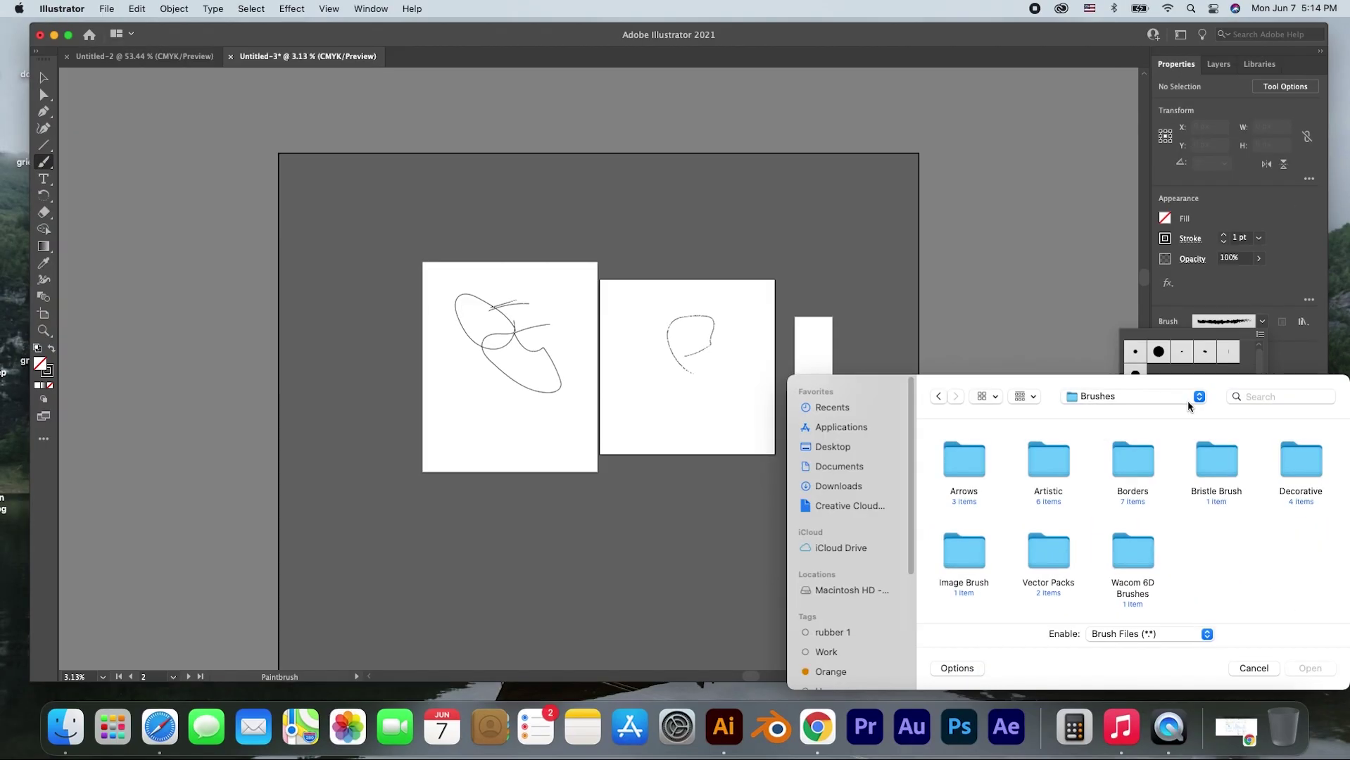
left_click(1267, 674)
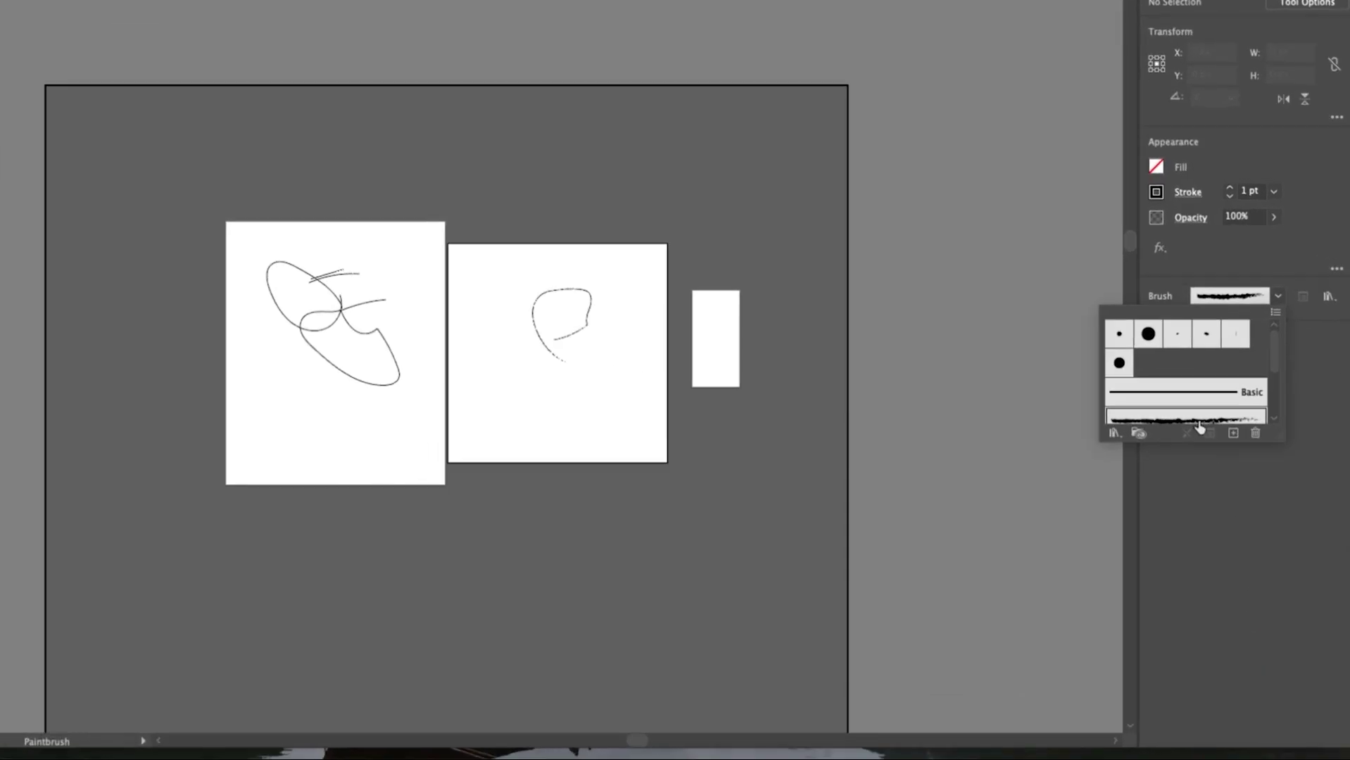
scroll(1200, 416, "down", 3)
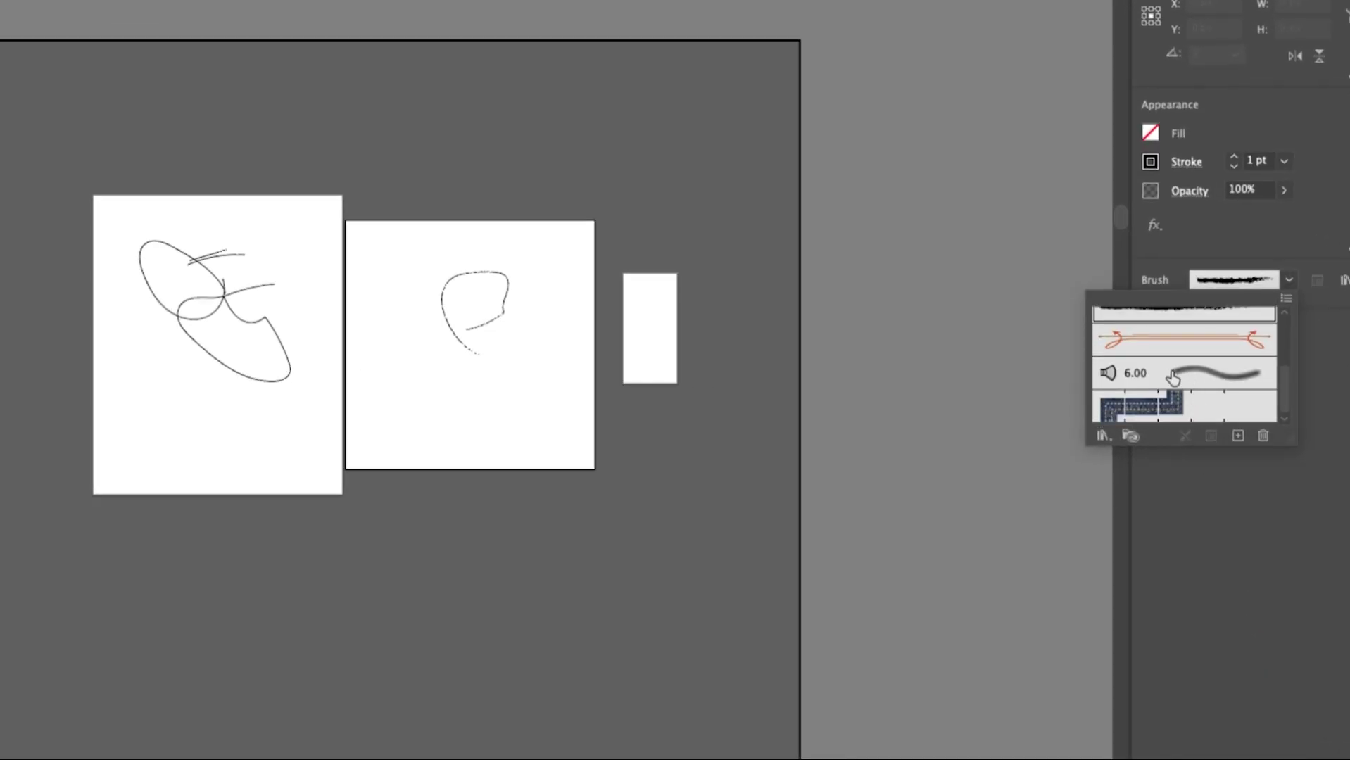
scroll(1192, 416, "up", 4)
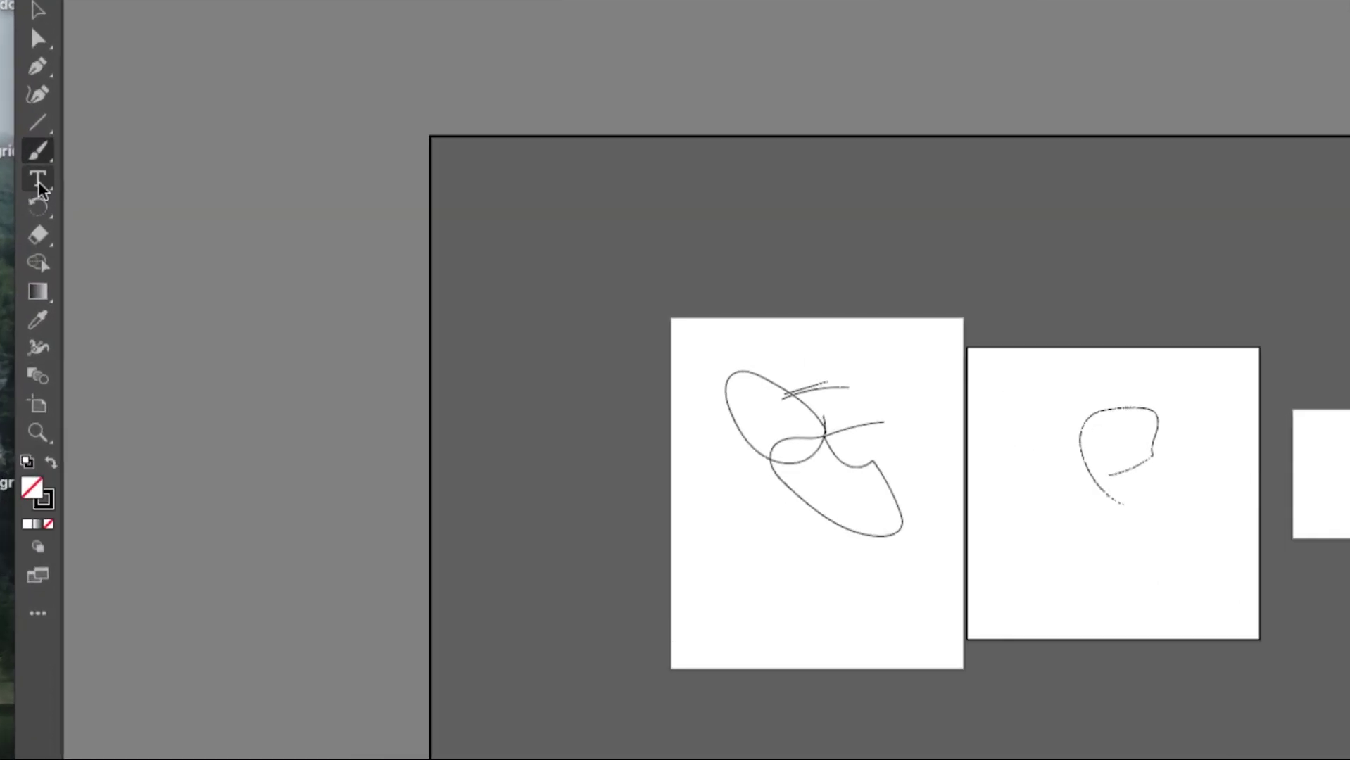
- Select both freehand strokes with the Selection tool
left_click(45, 180)
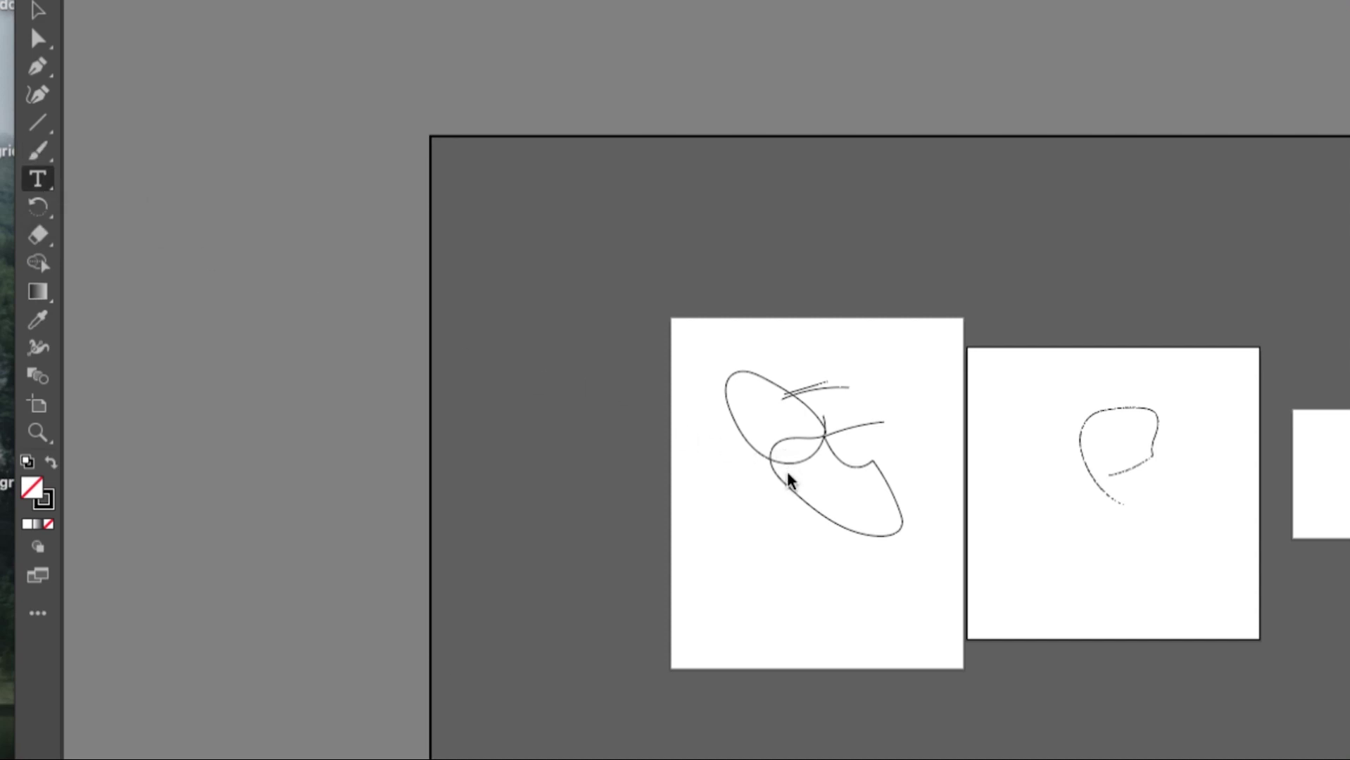
left_click(38, 10)
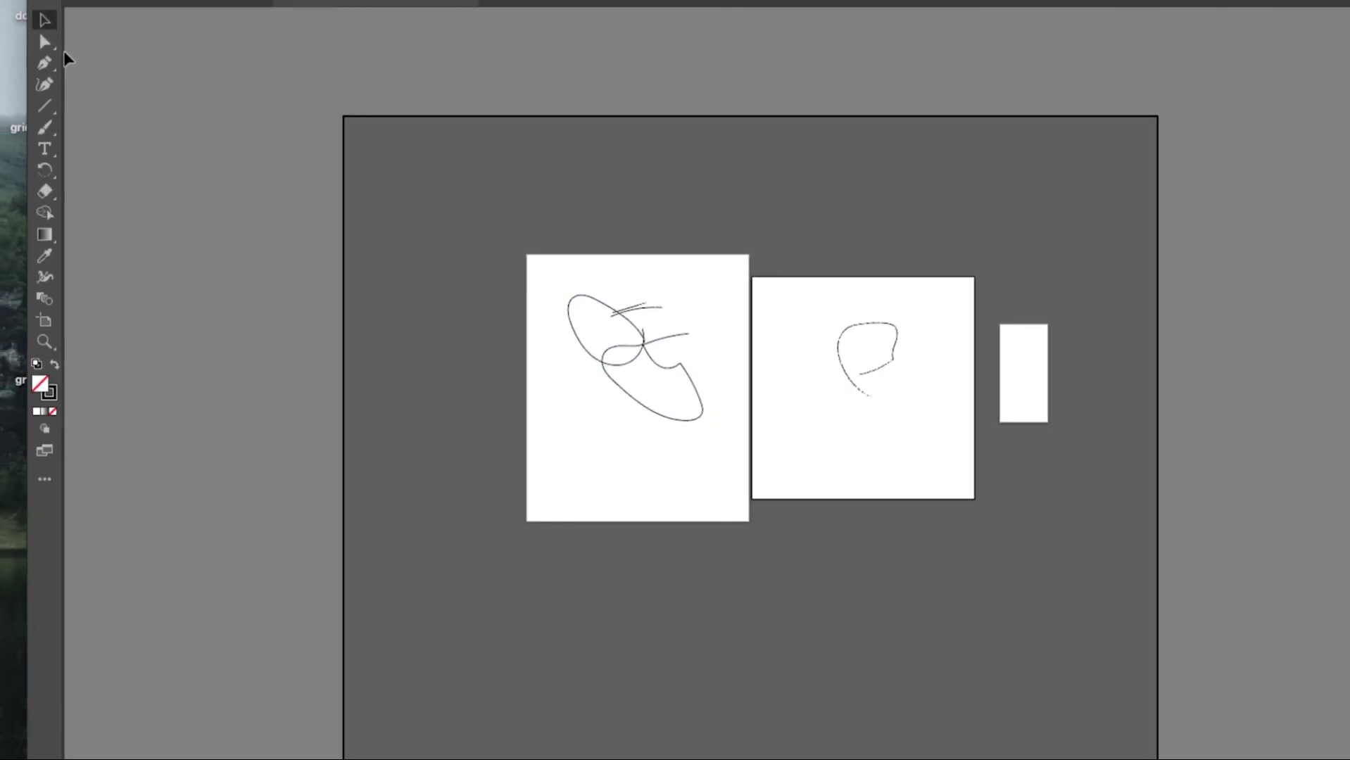
left_click_drag(982, 298, 563, 512)
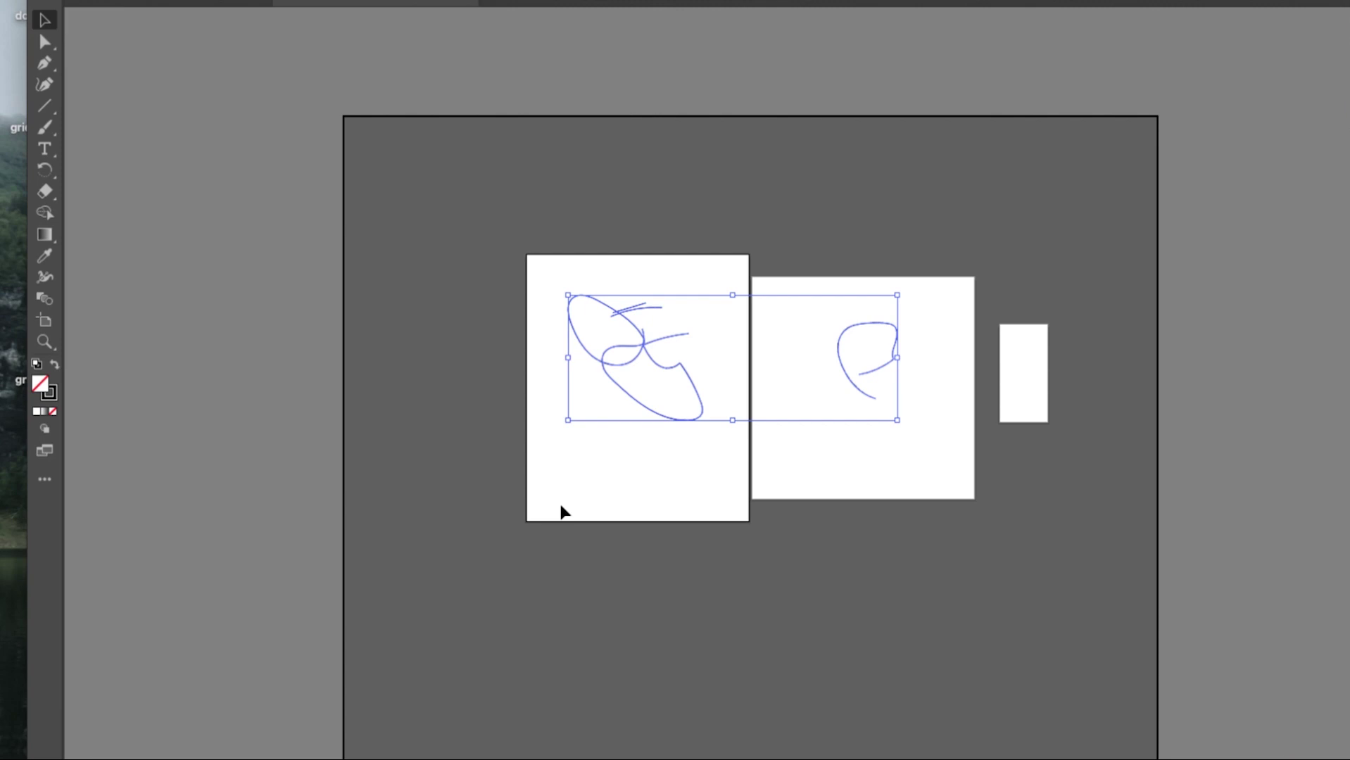
- Delete the brush strokes and place a new horizontal text object on the first artboard
key("Delete")
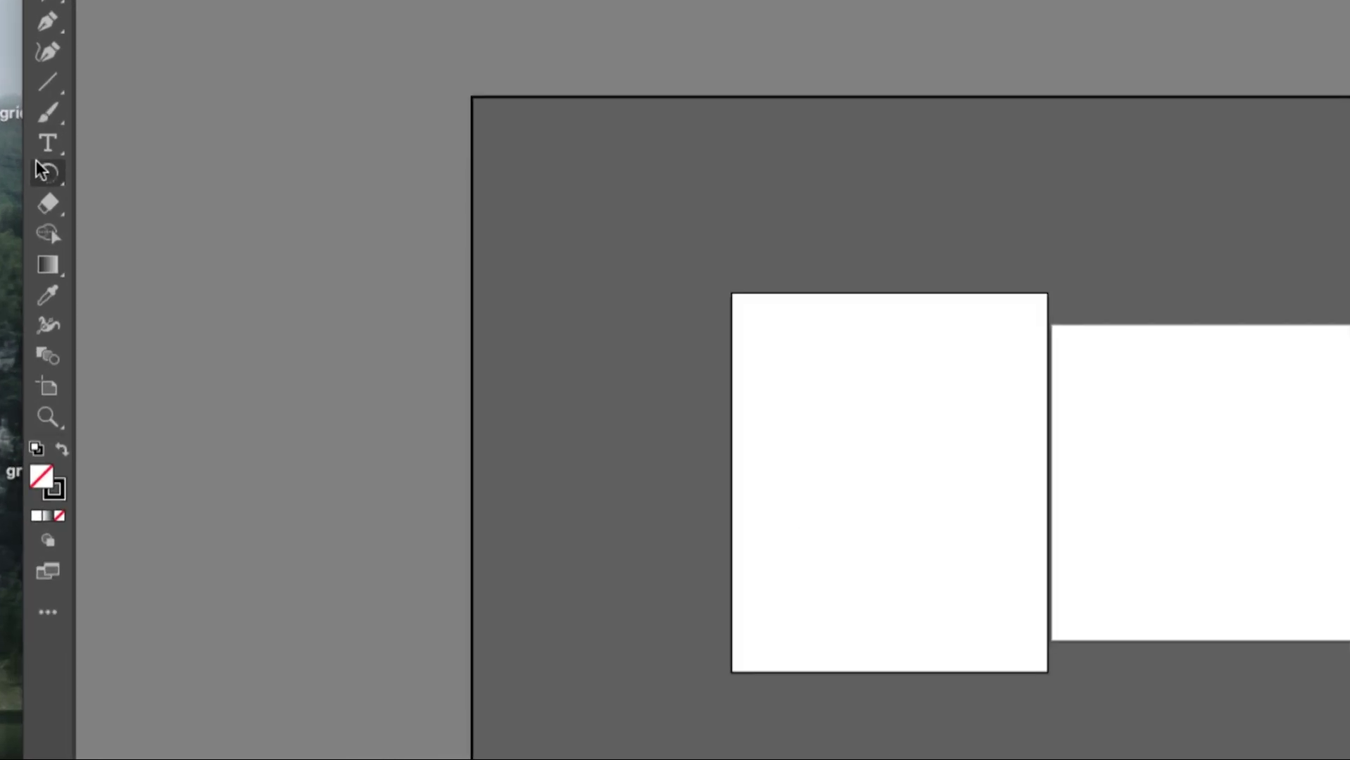
left_click(50, 144)
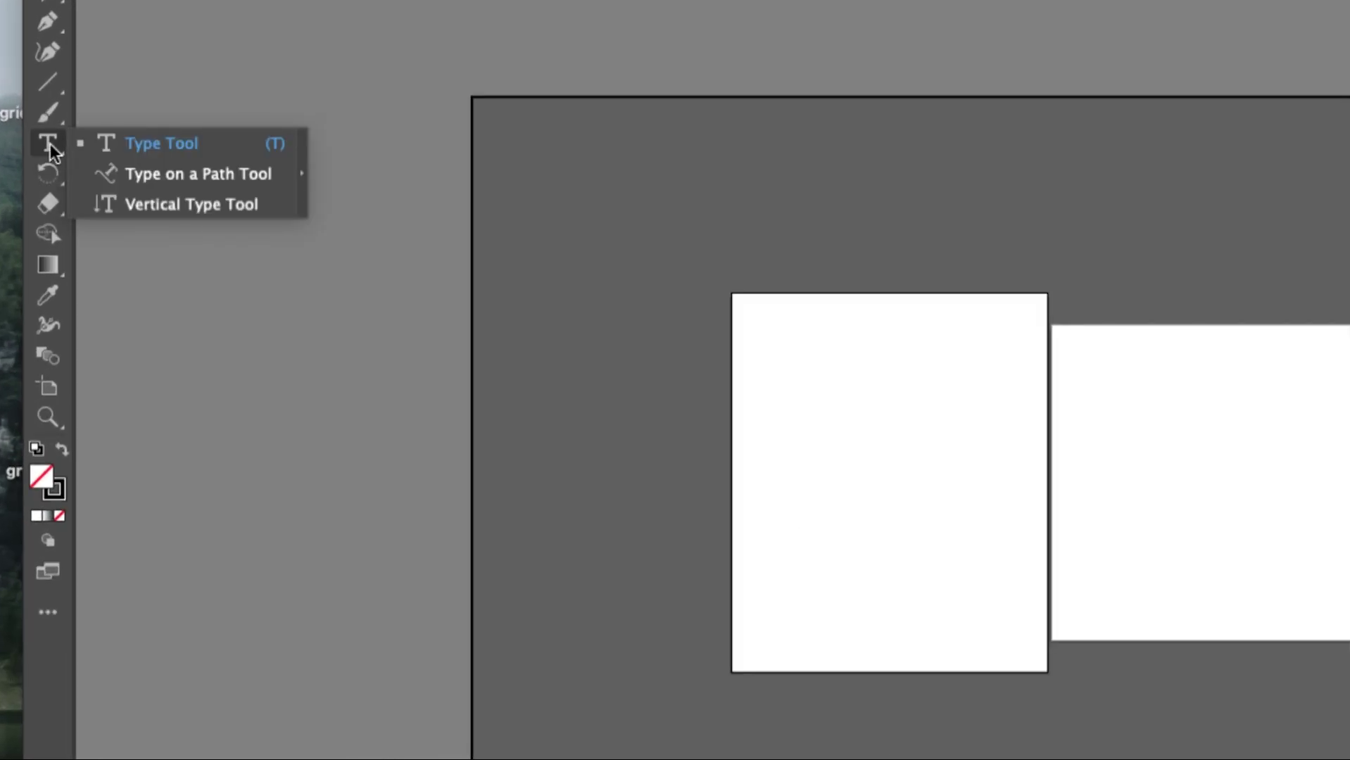
left_click(121, 141)
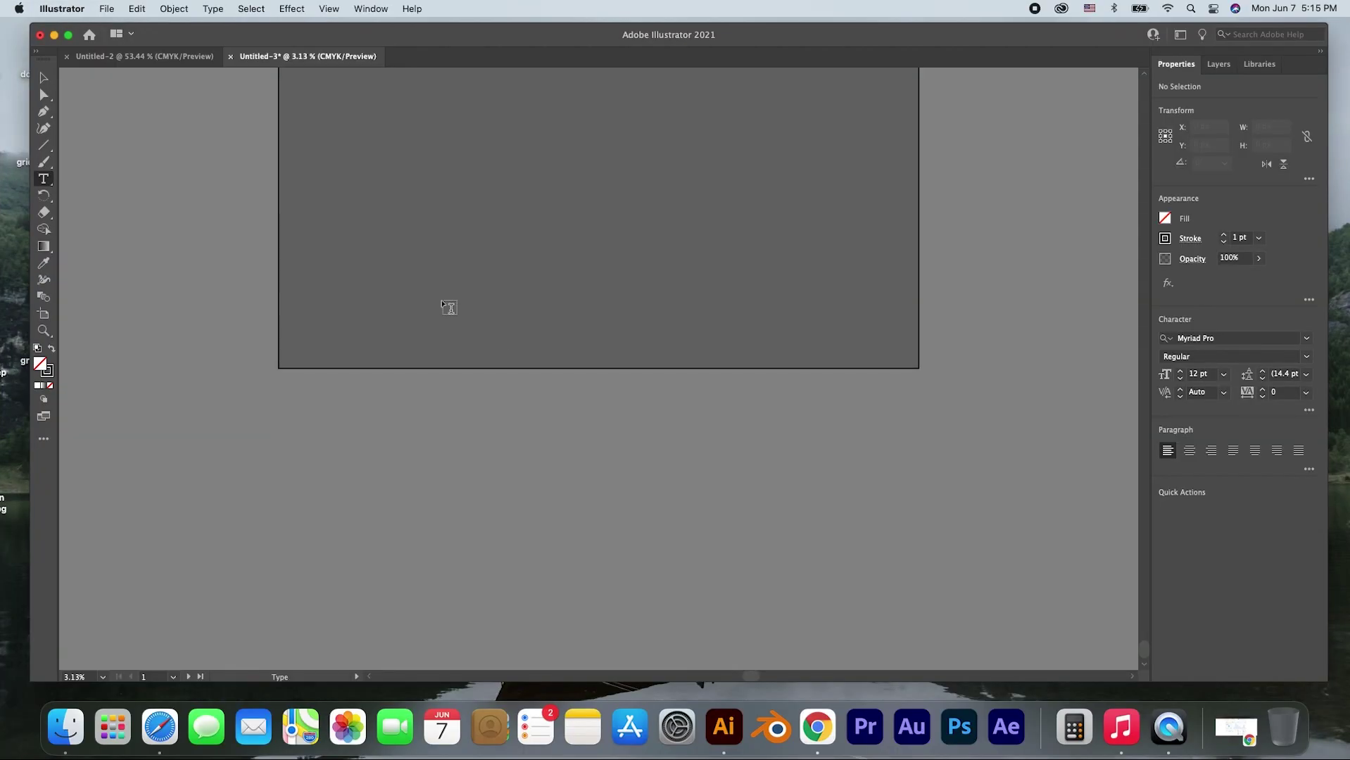
scroll(443, 305, "up", 5)
scroll(554, 534, "down", 5)
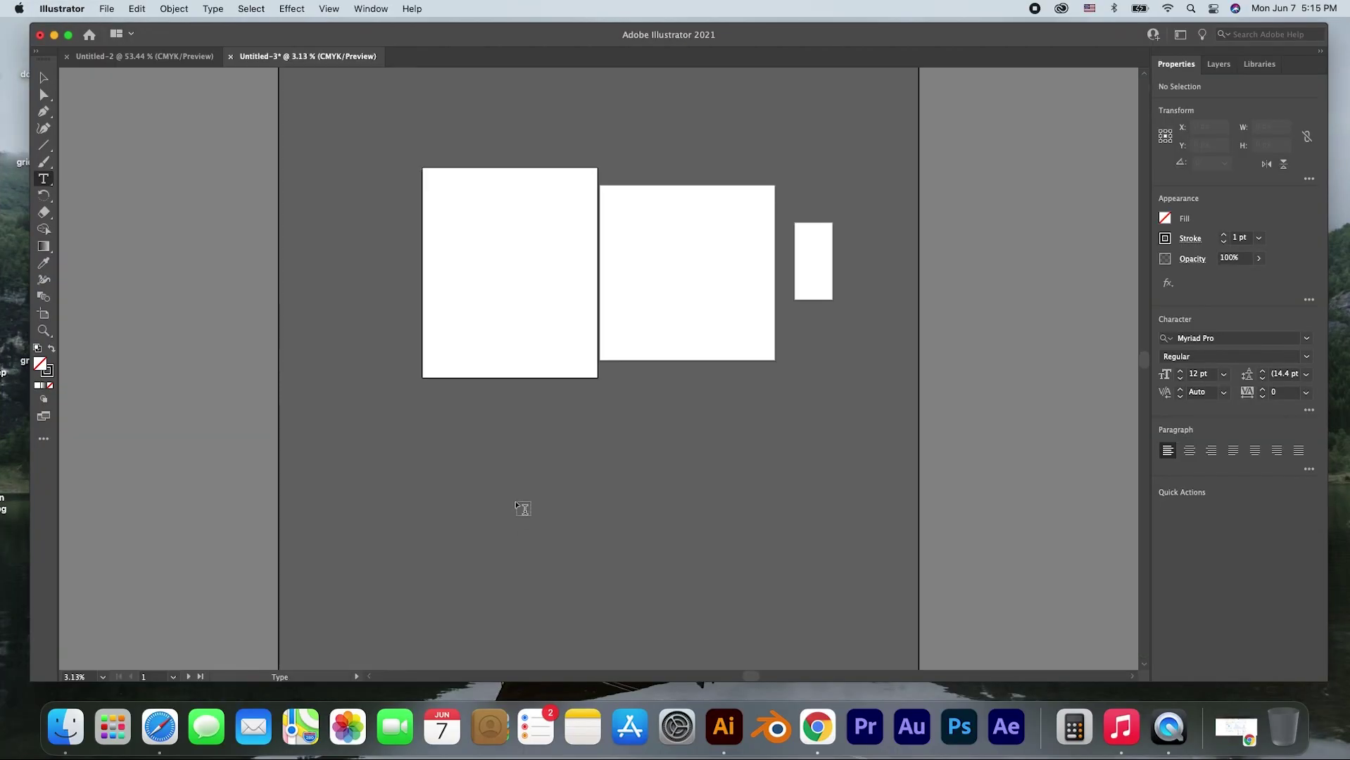
left_click(486, 276)
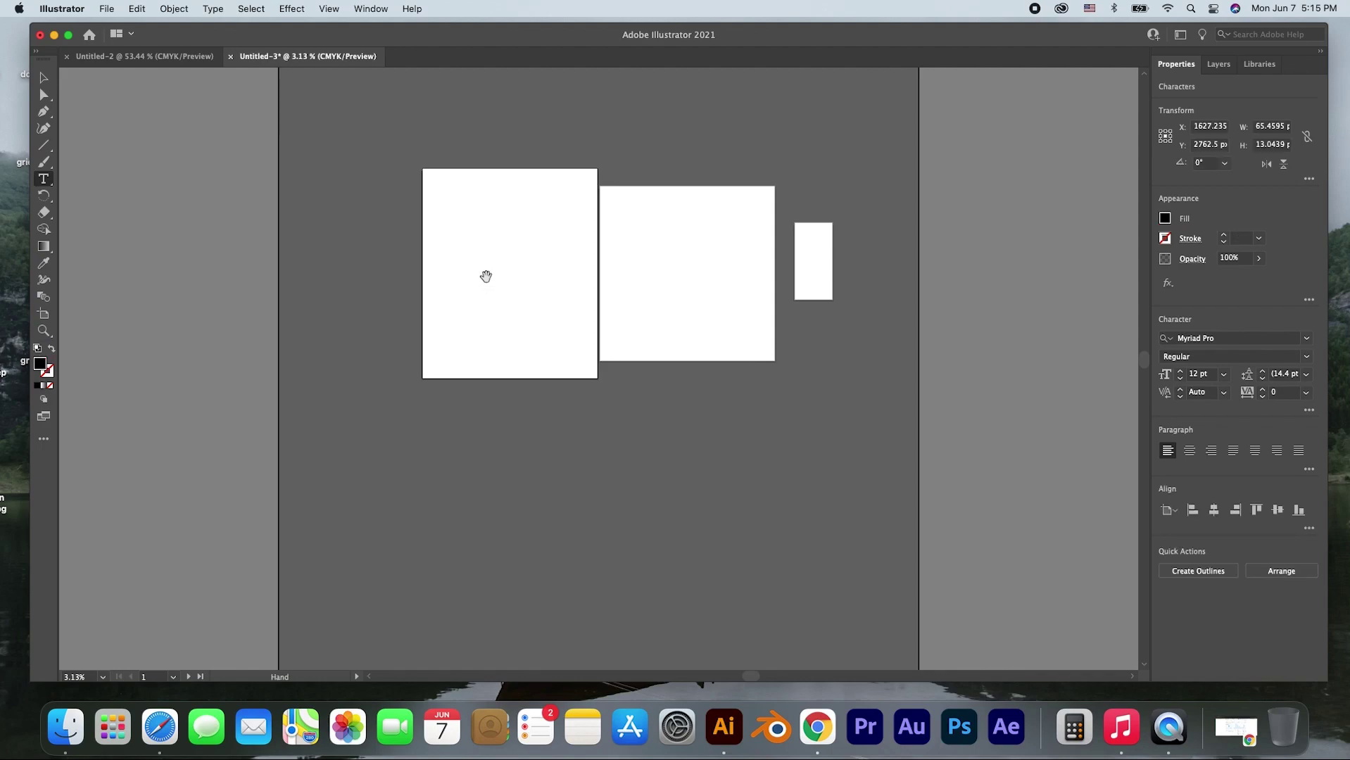
- Scale the placeholder text up and replace it with MOHAMED
key("super+equal")
key("super+equal")
key("super+equal")
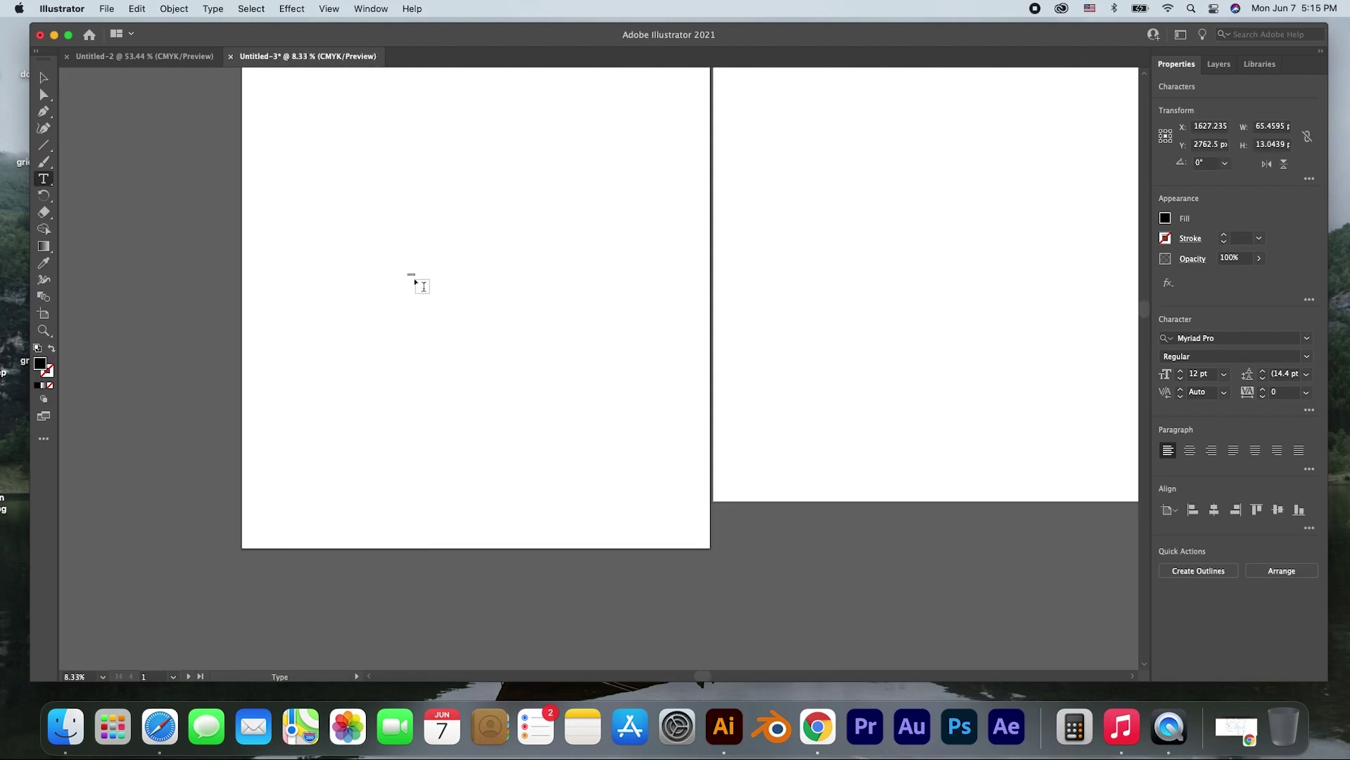
key("super")
left_click_drag(418, 279, 731, 581)
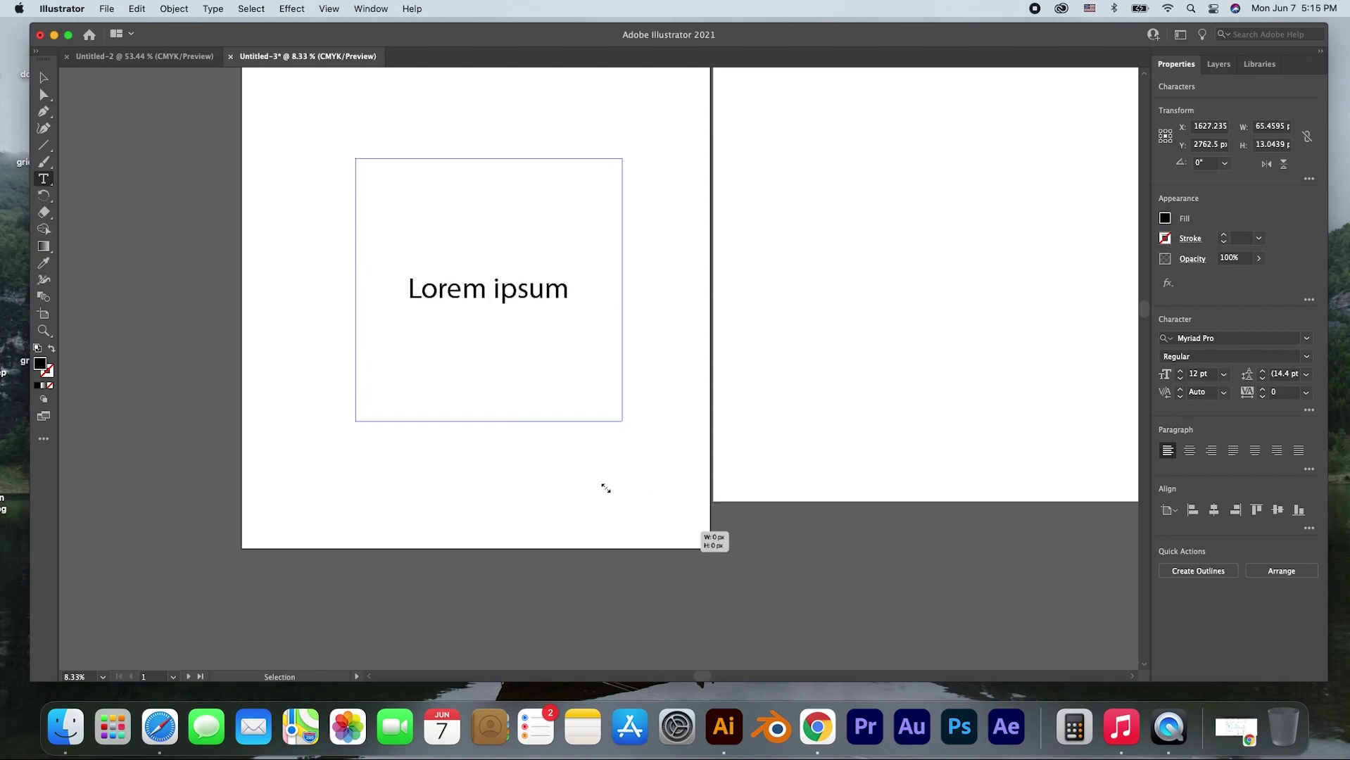
triple_click(533, 294)
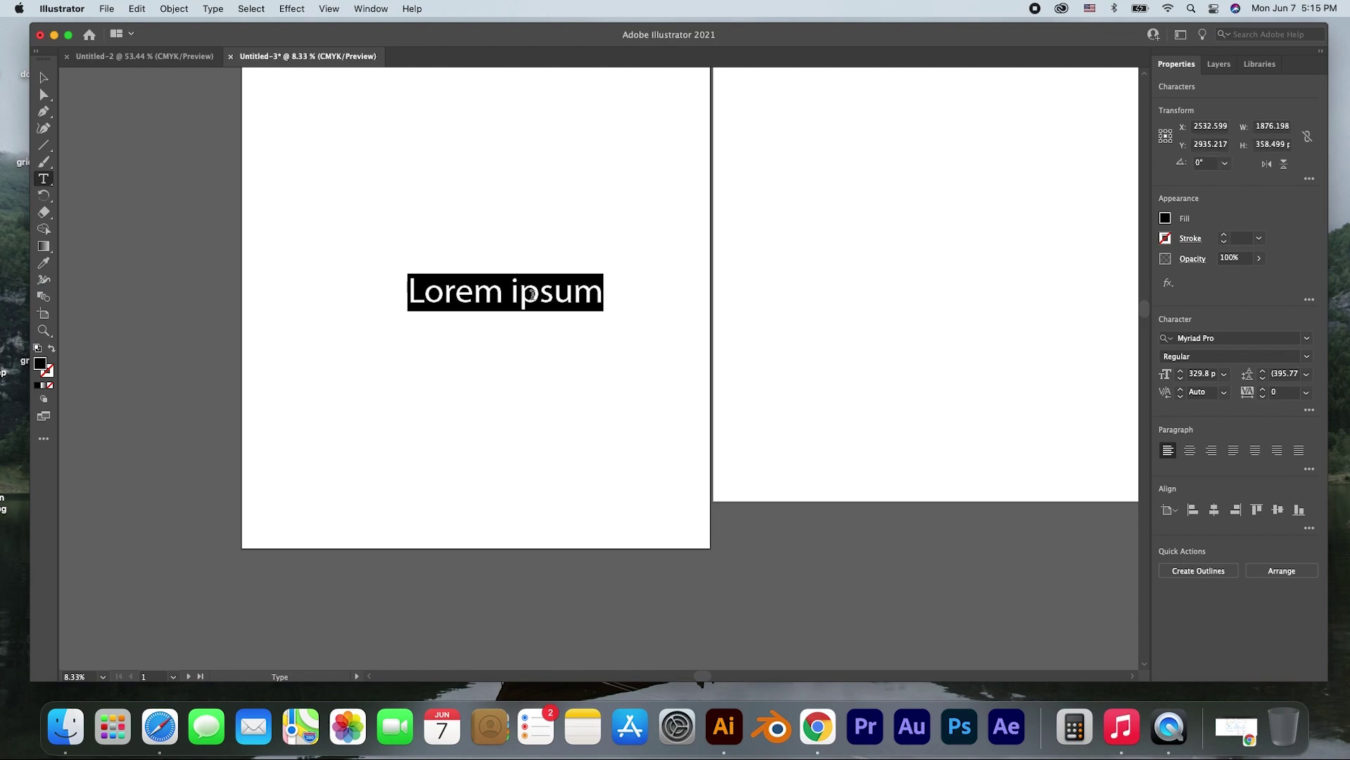
type("MOHAMED")
scroll(553, 306, "down", 3)
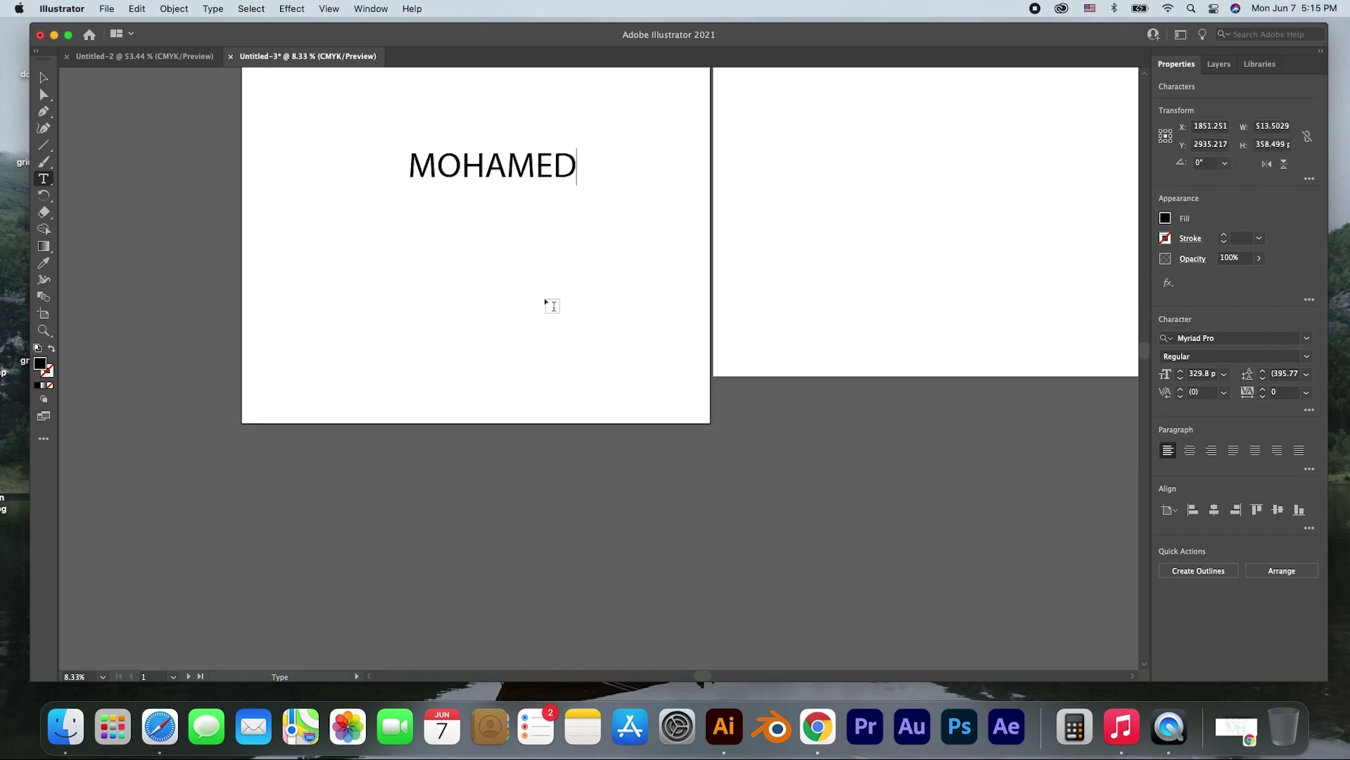
scroll(508, 223, "up", 3)
double_click(511, 285)
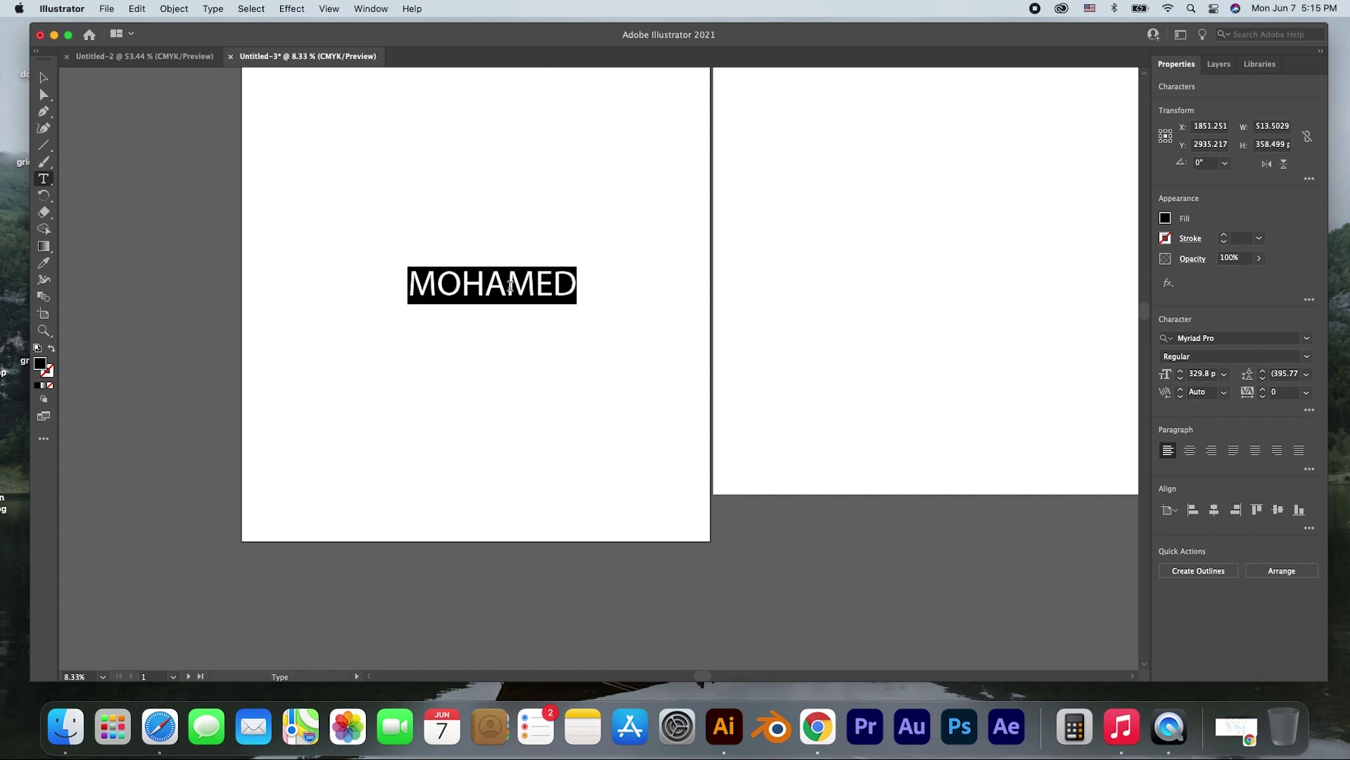
- Change the text to Alternate Gothic No3 D, 360 pt, tracking 20, leading 443 pt
left_click(1306, 339)
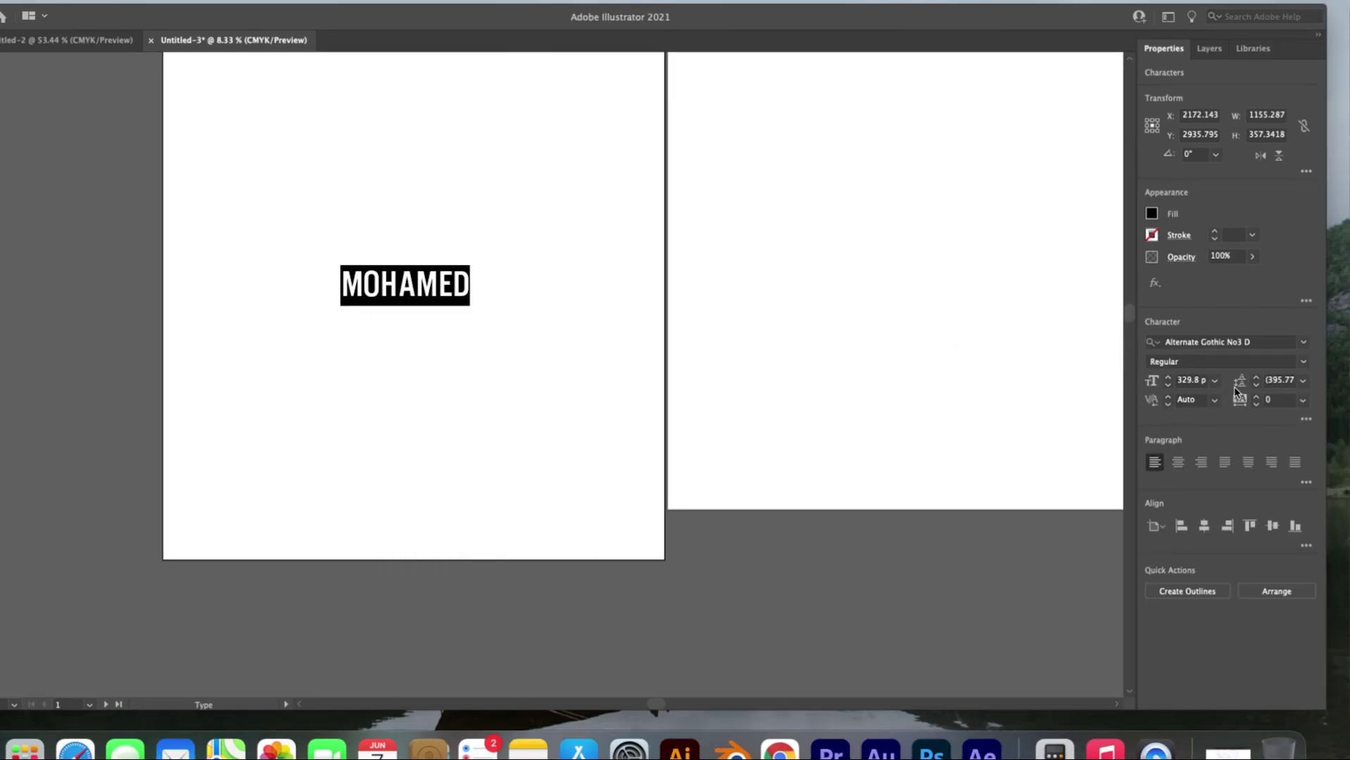
left_click(1169, 380)
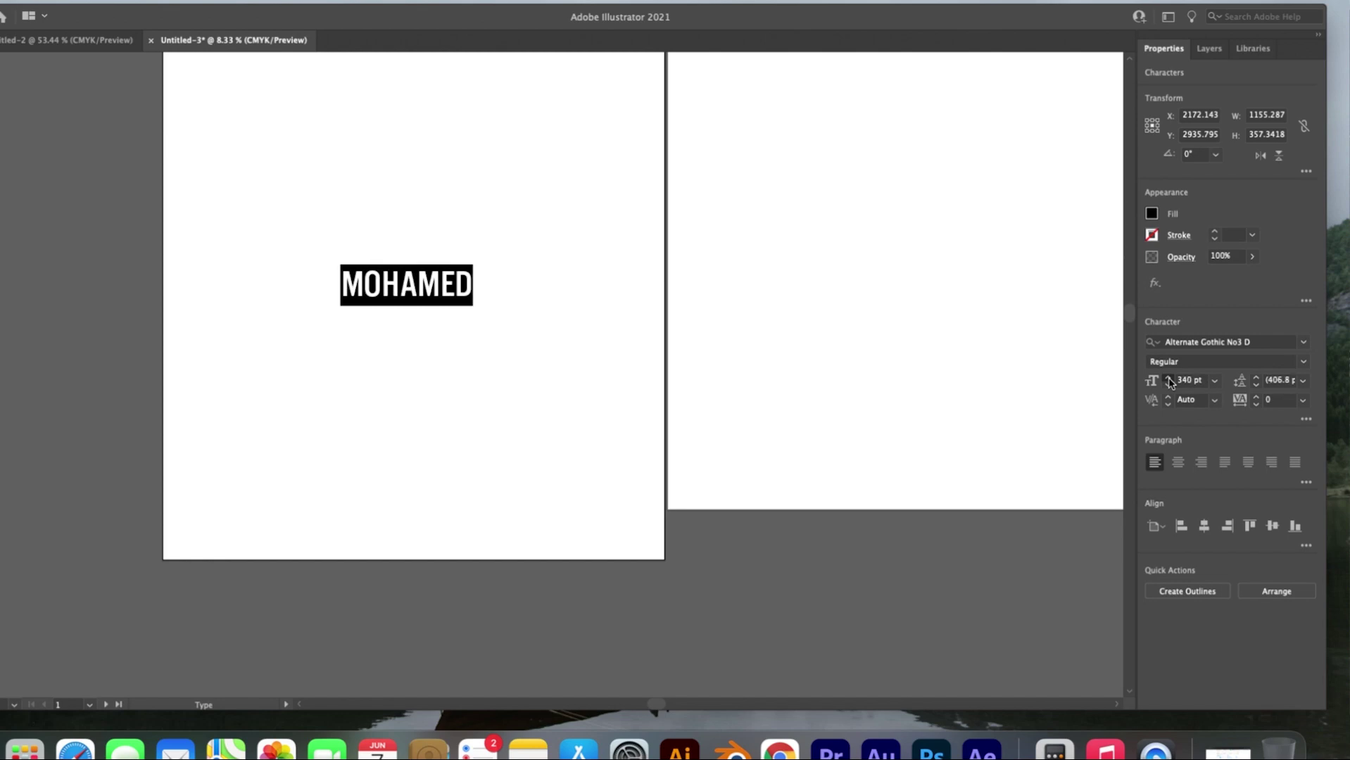
left_click(1169, 380)
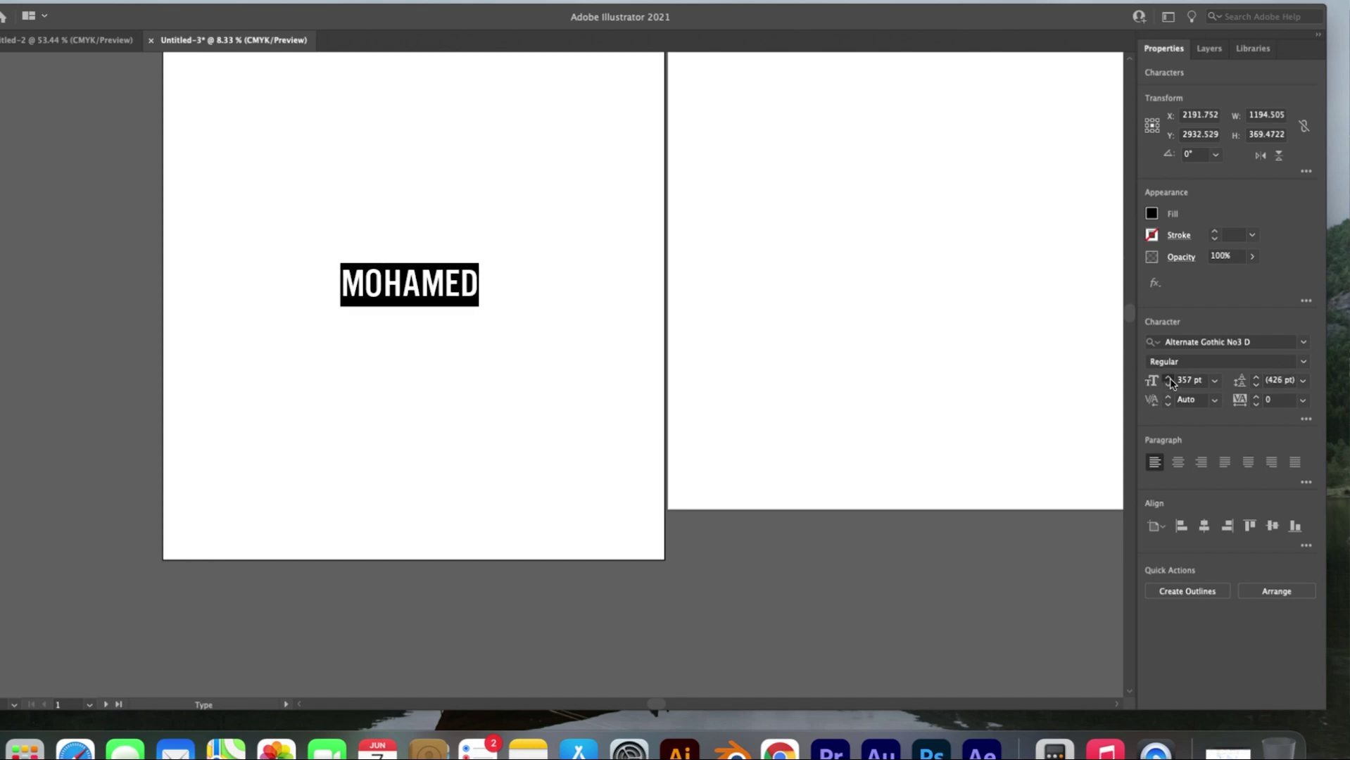
left_click(1193, 380)
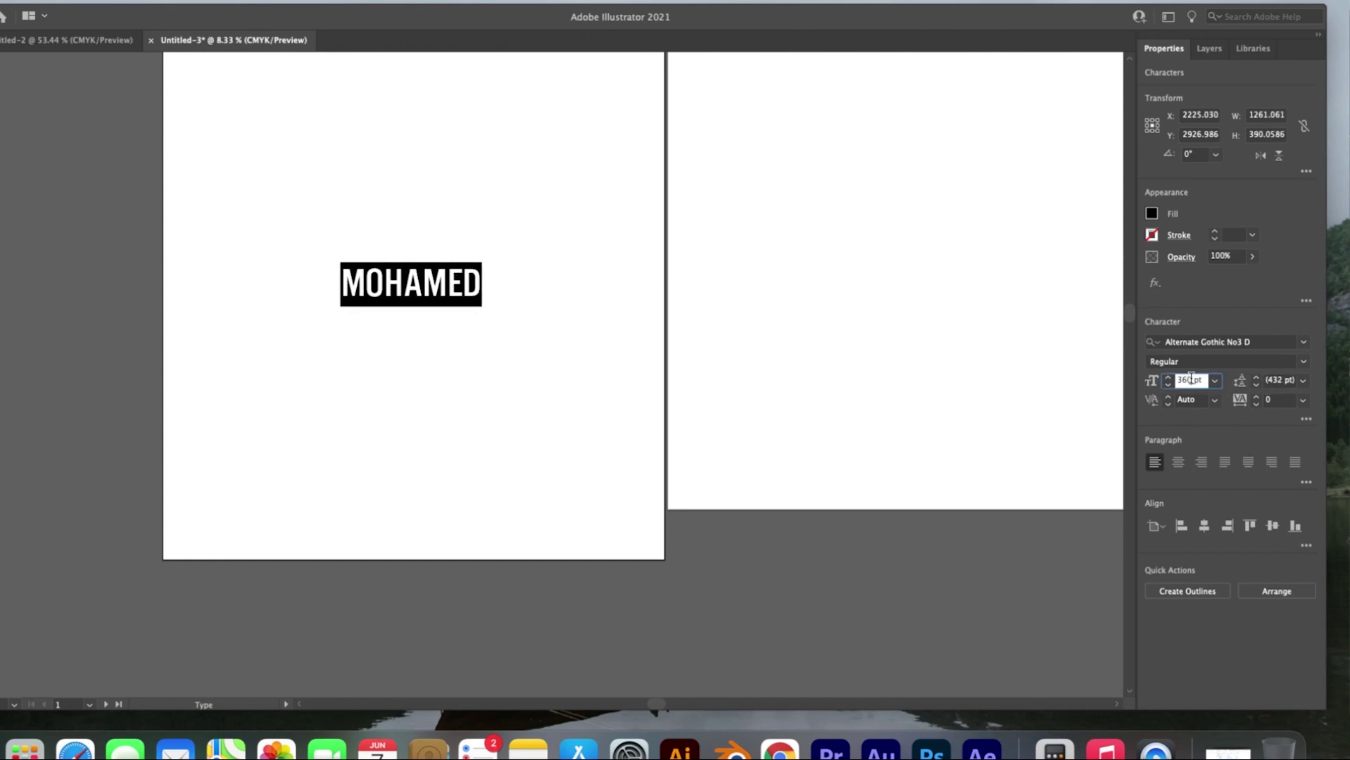
left_click(1257, 397)
left_click(1258, 397)
left_click(1258, 397)
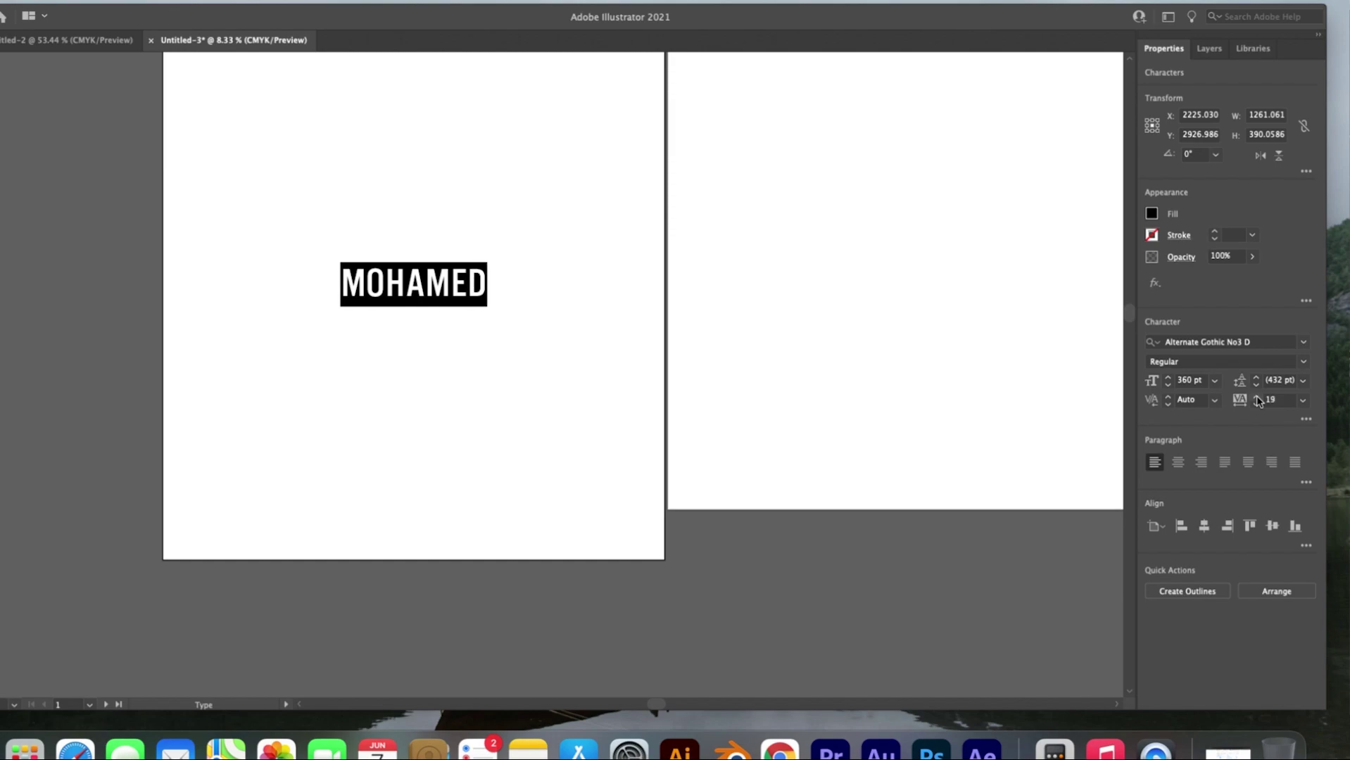
left_click(1257, 377)
left_click(1256, 378)
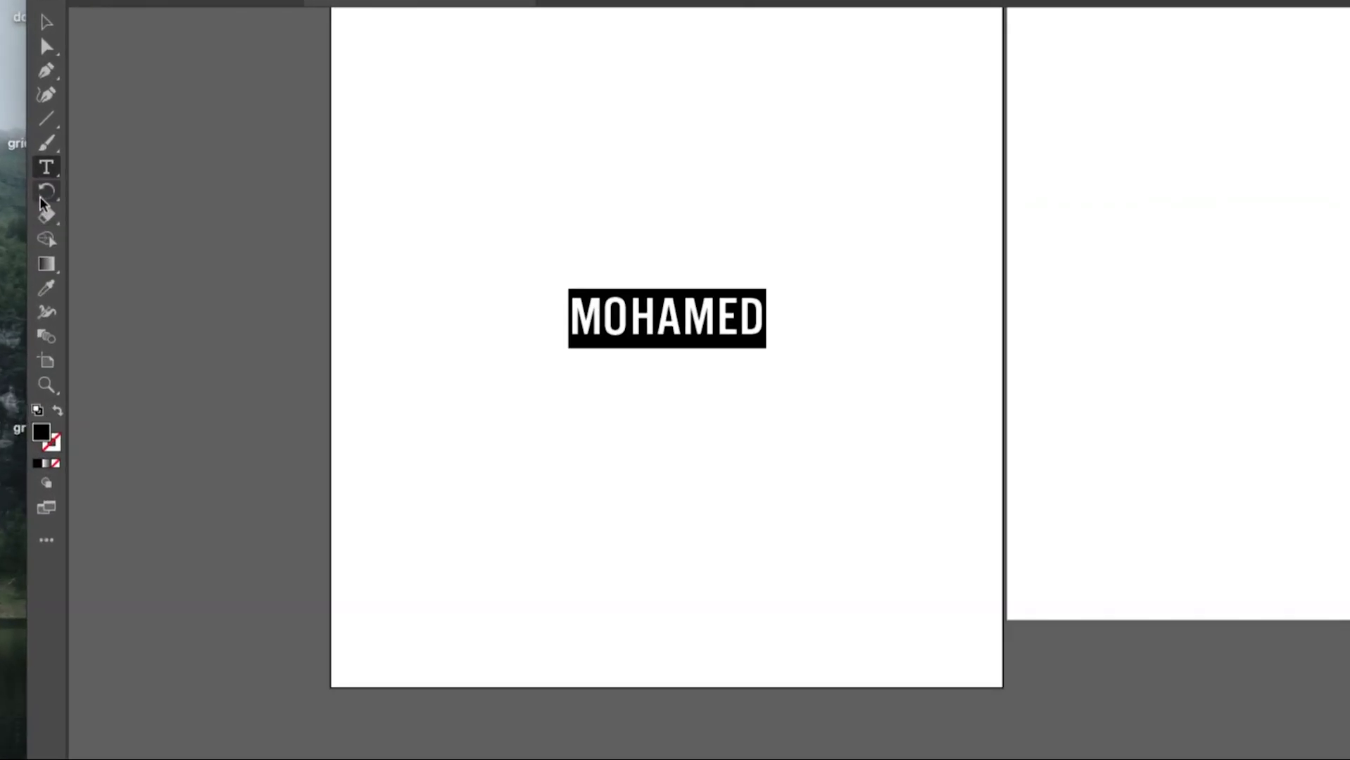
- Rotate MOHAMED about its lower-left corner to roughly a 45° tilt
left_click_drag(40, 204, 101, 199)
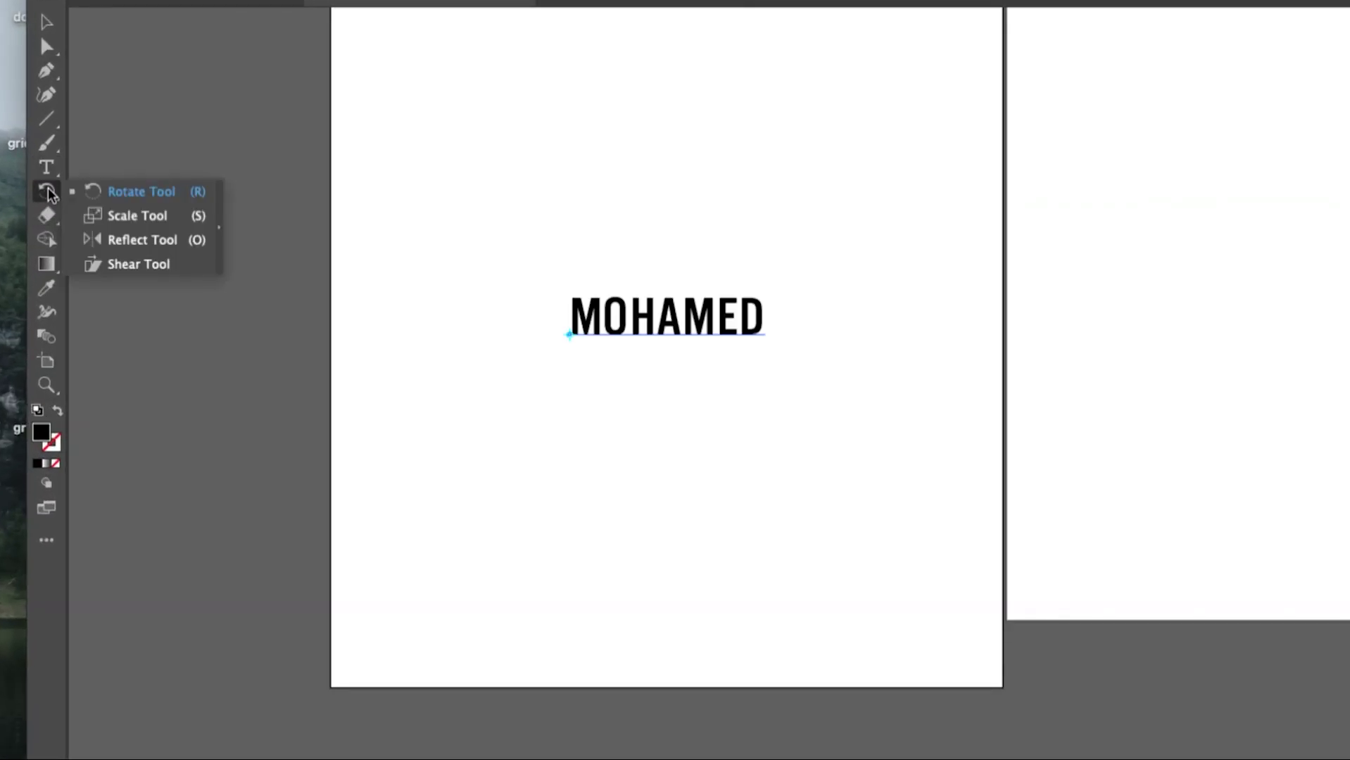
left_click(101, 199)
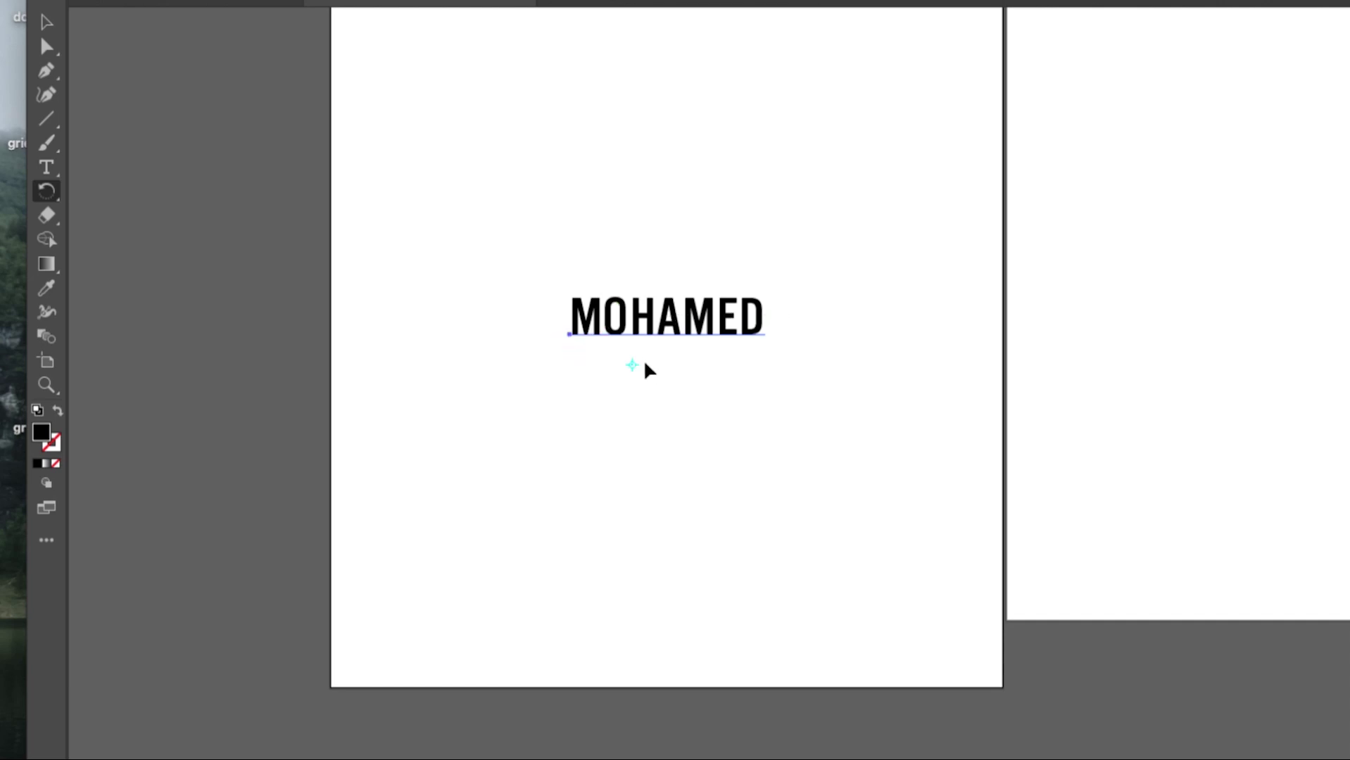
left_click_drag(649, 370, 556, 262)
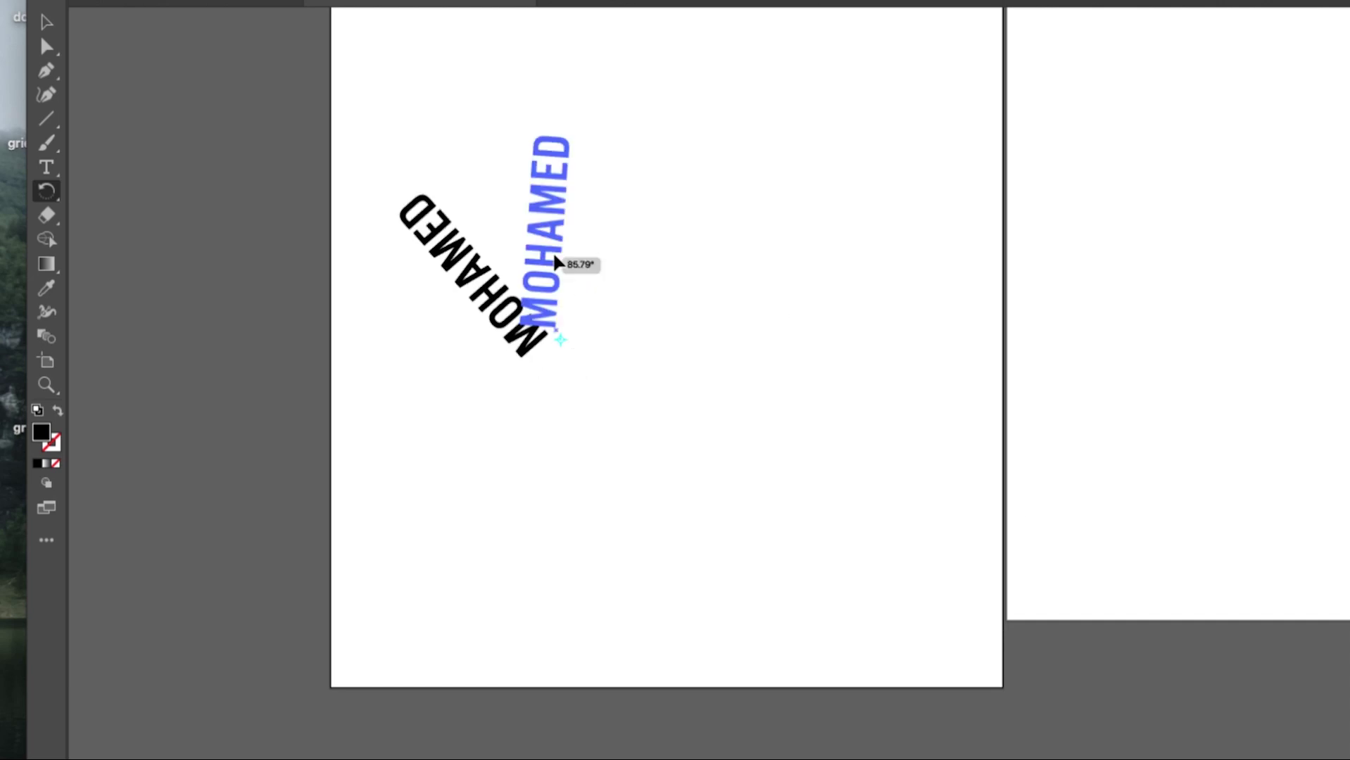
left_click_drag(556, 262, 603, 305)
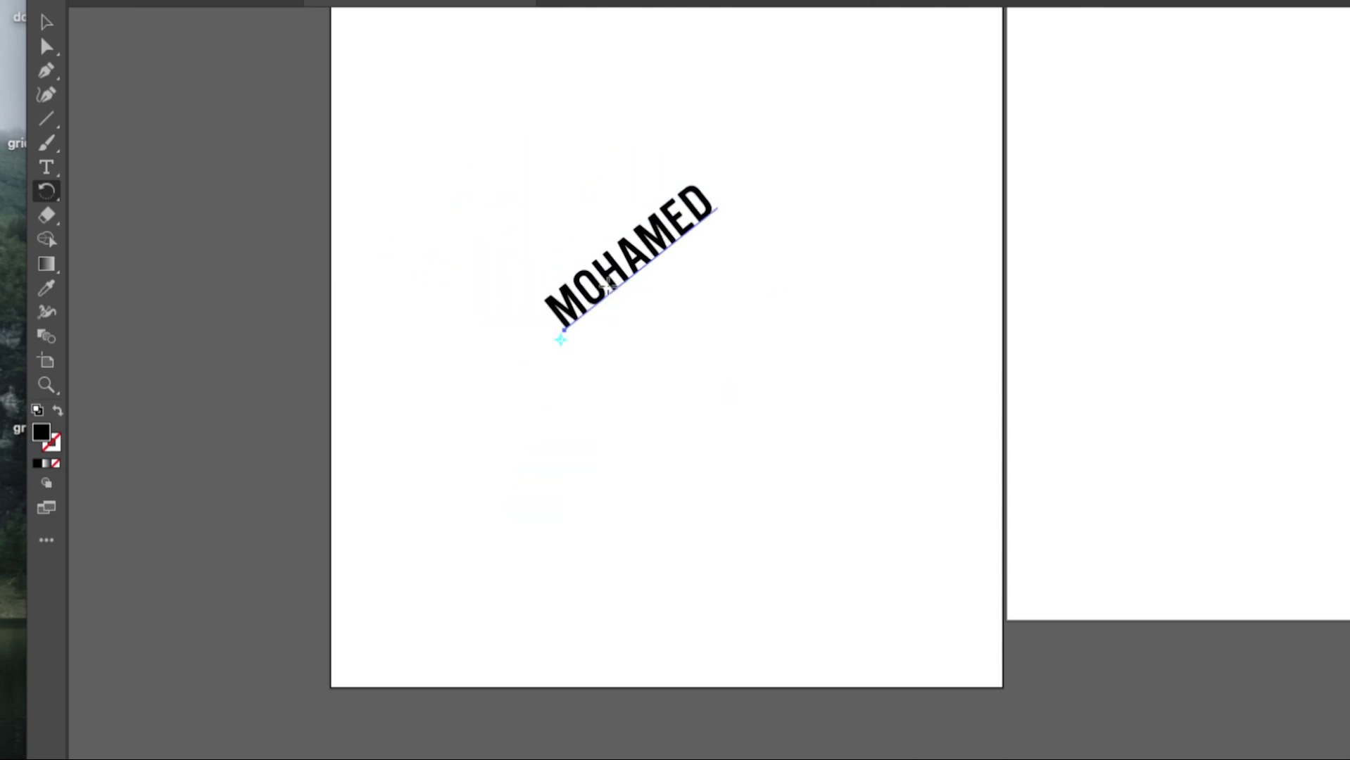
- Alt-drag diagonal copies of MOHAMED down-right, removing and repositioning an extra copy
left_click(47, 78)
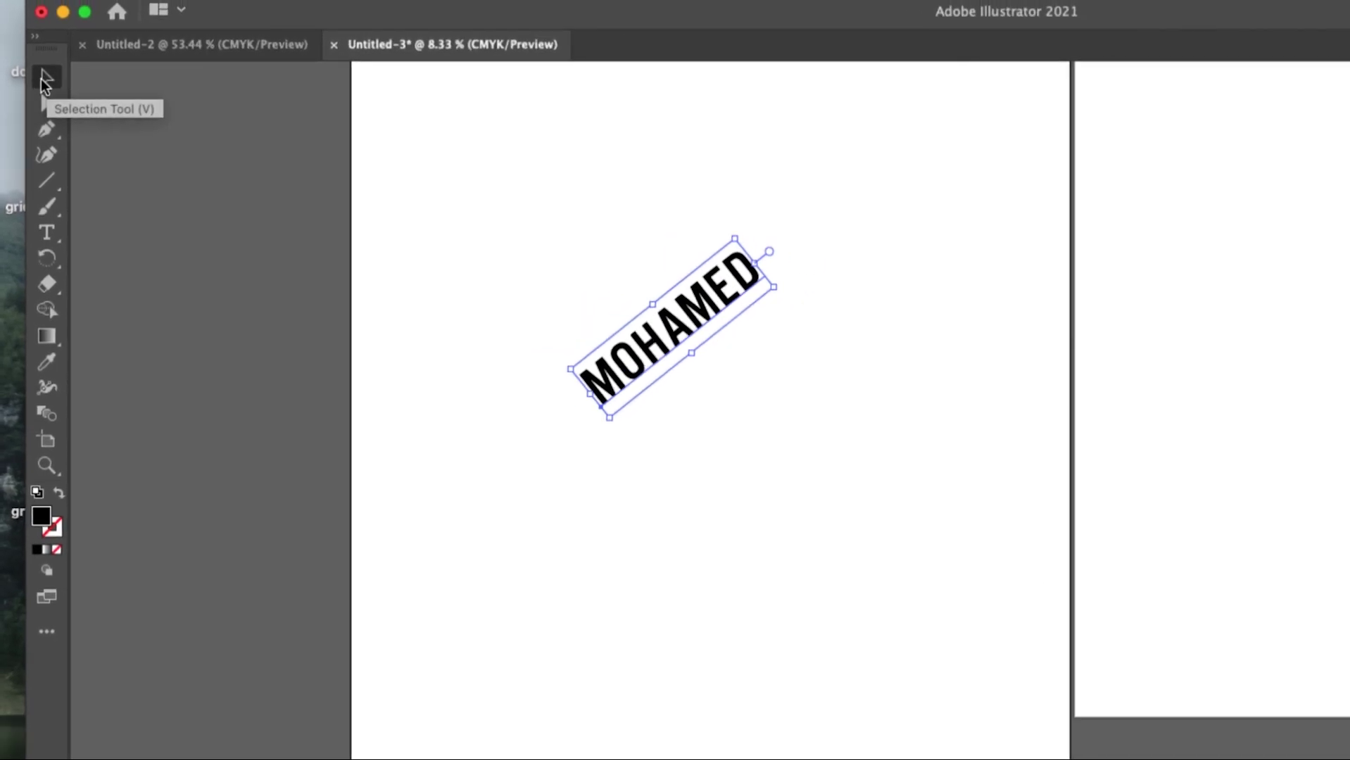
left_click_drag(674, 344, 725, 399)
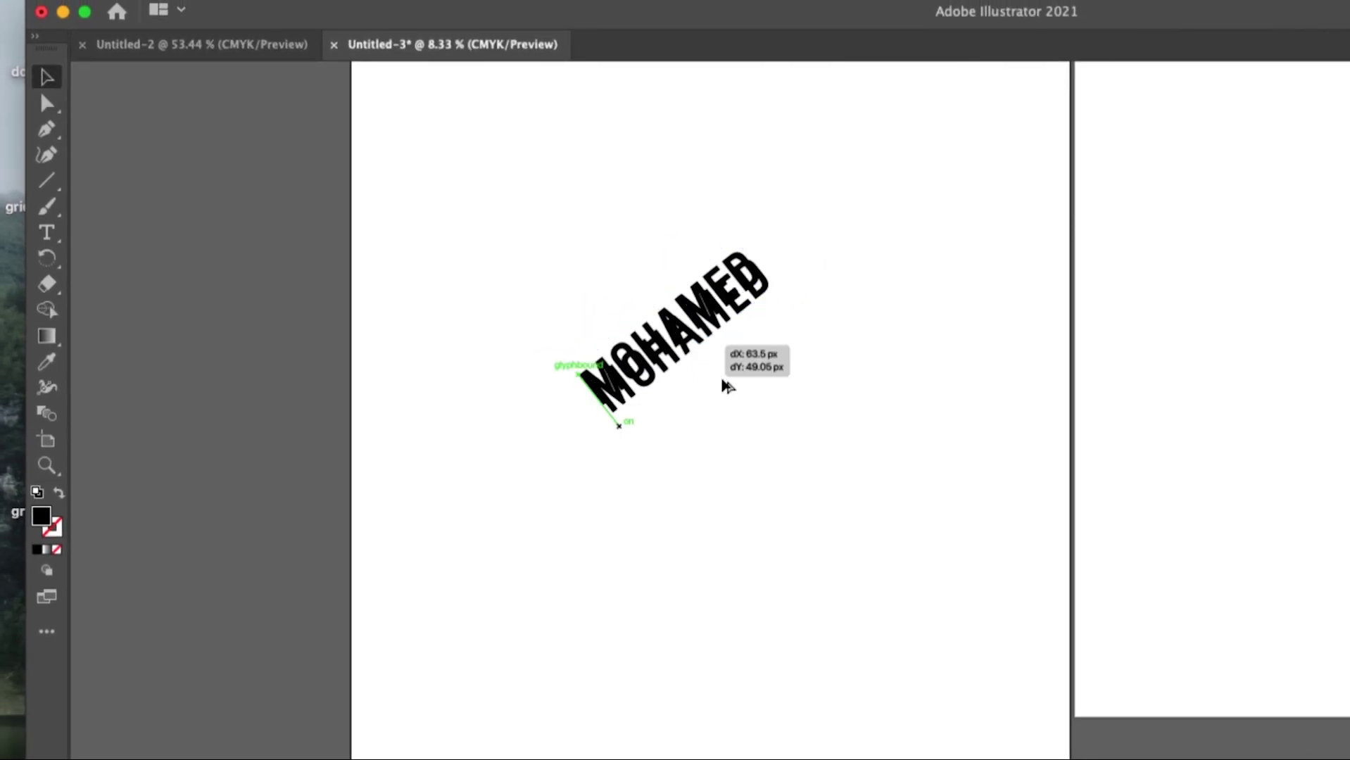
mouse_move(725, 399)
left_mouse_down()
mouse_move(838, 540)
mouse_move(815, 508)
left_mouse_up()
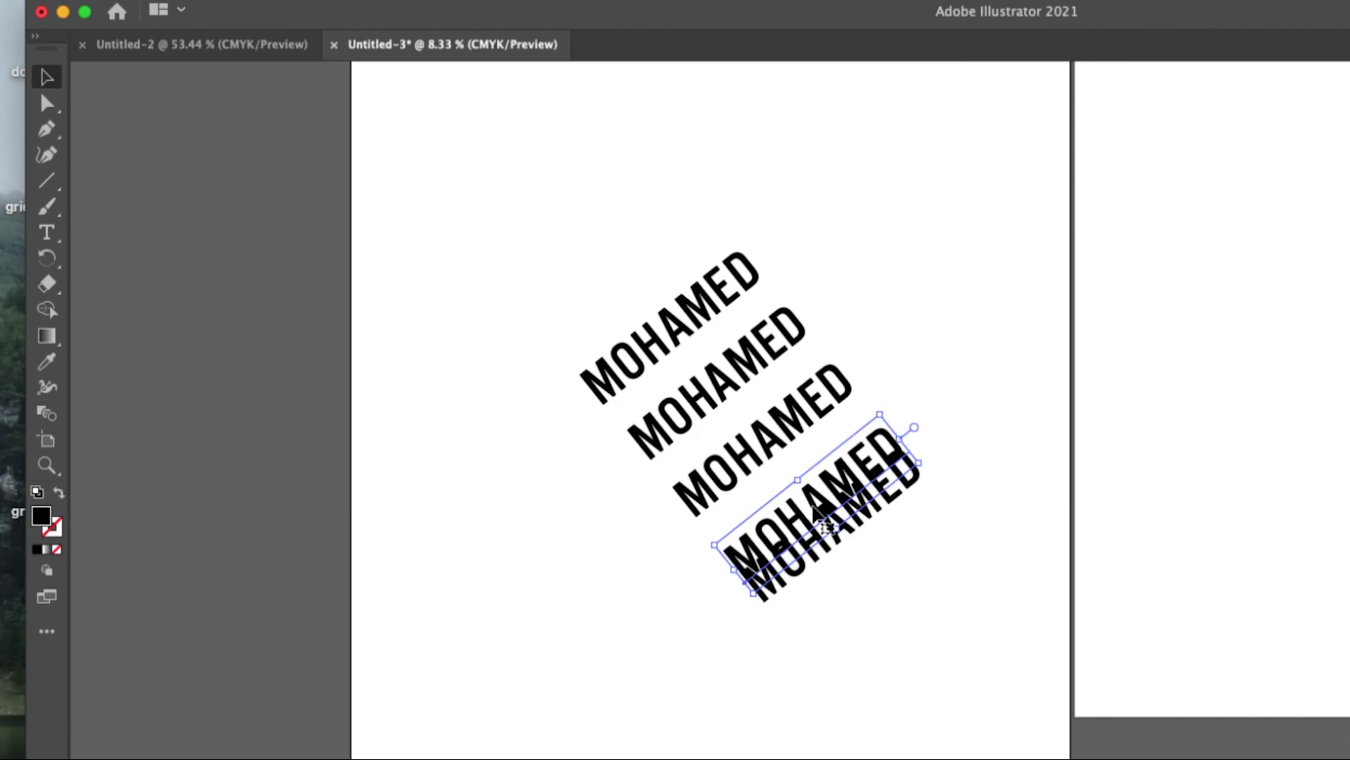
key("ctrl+z")
left_click_drag(817, 510, 662, 307)
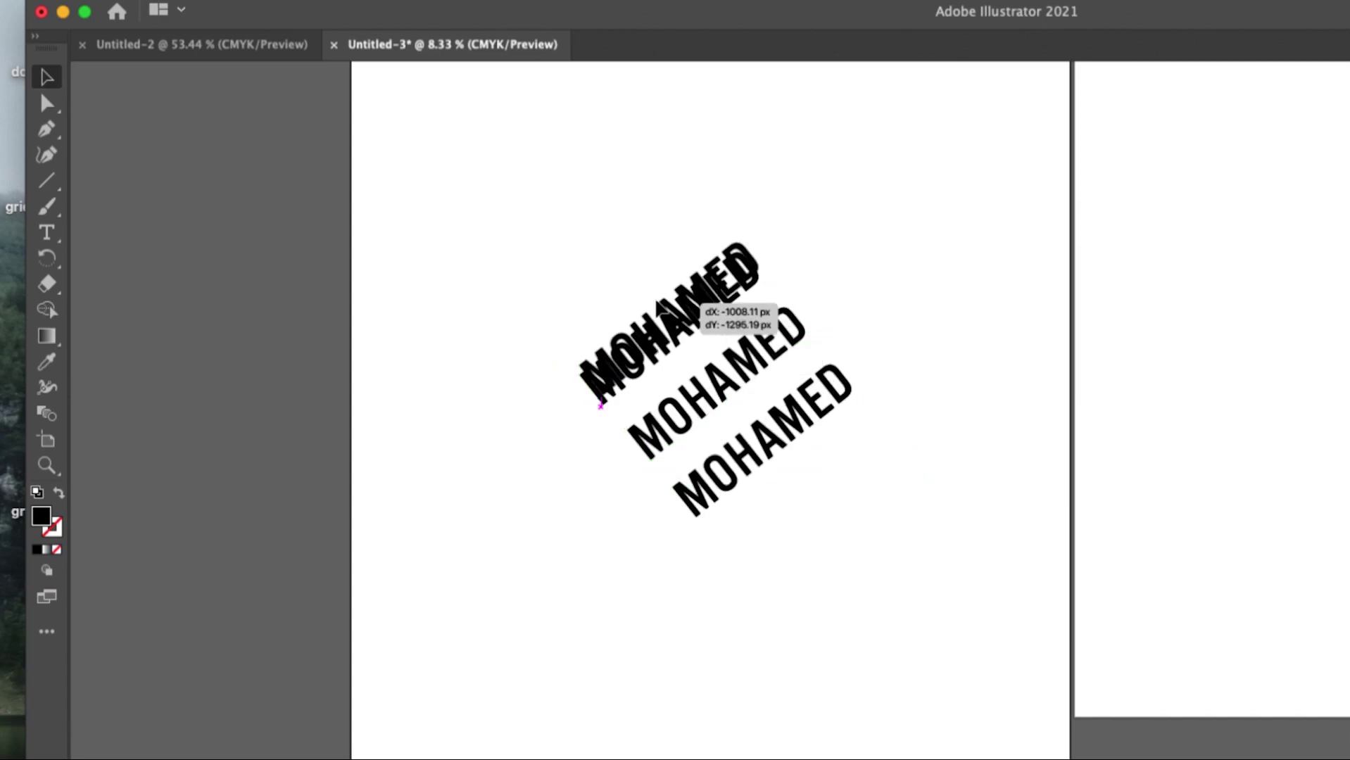
left_click_drag(661, 307, 604, 397)
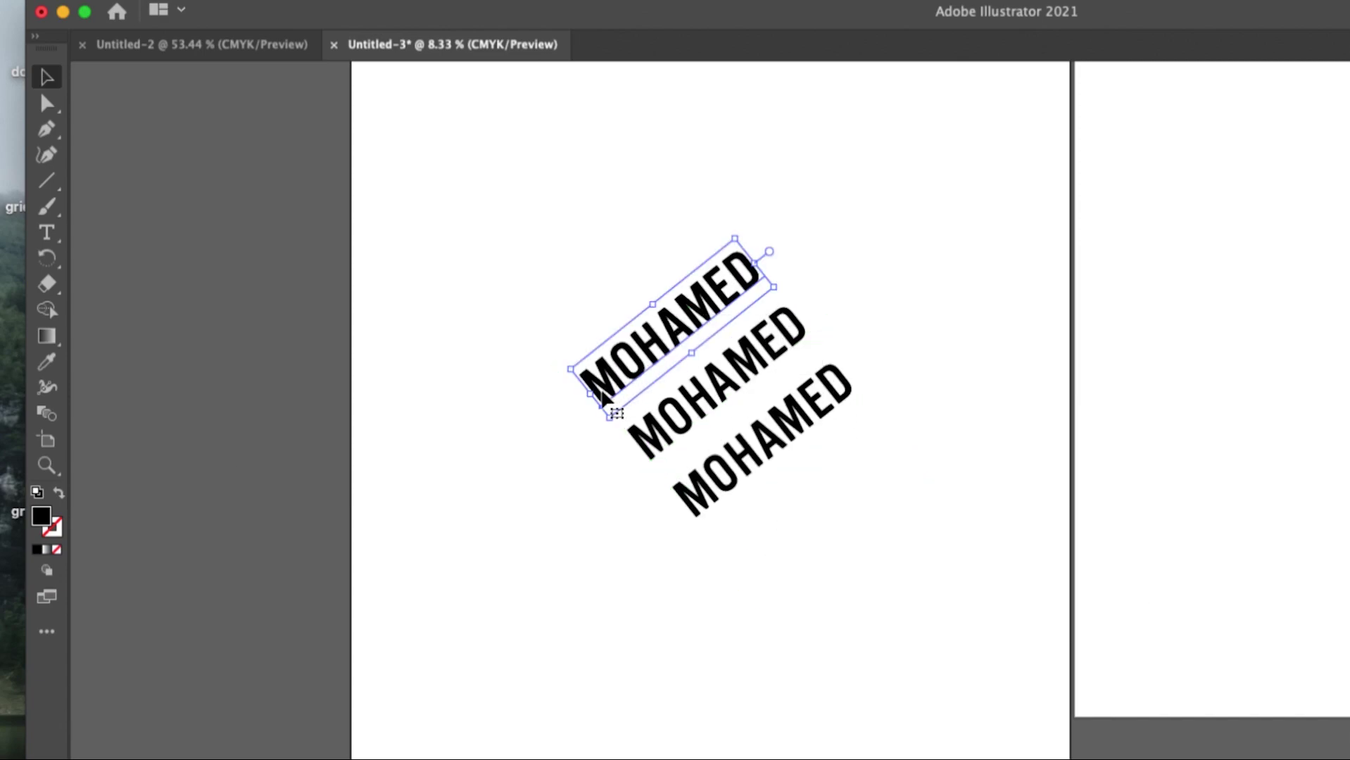
left_click(53, 266)
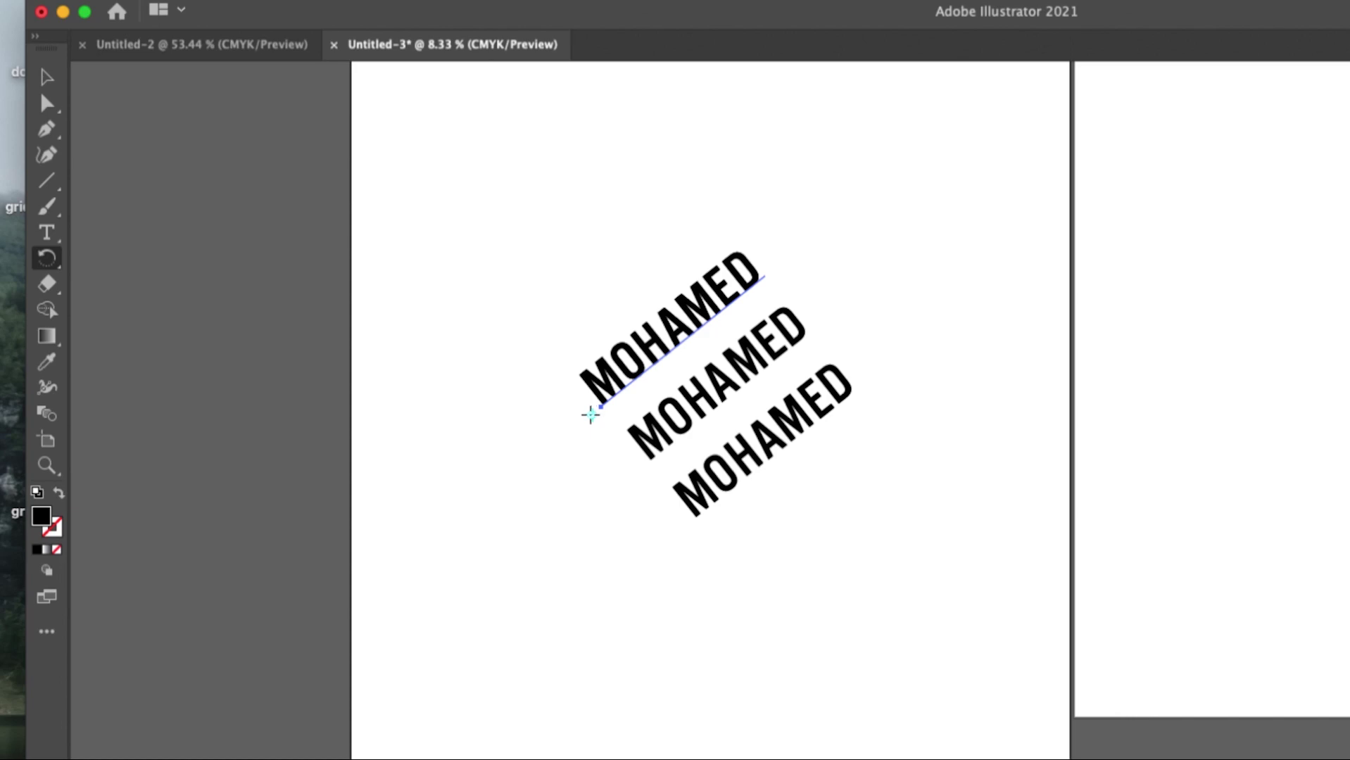
- Rotate the top MOHAMED copy to about -19° and move another copy
left_click_drag(601, 420, 545, 422)
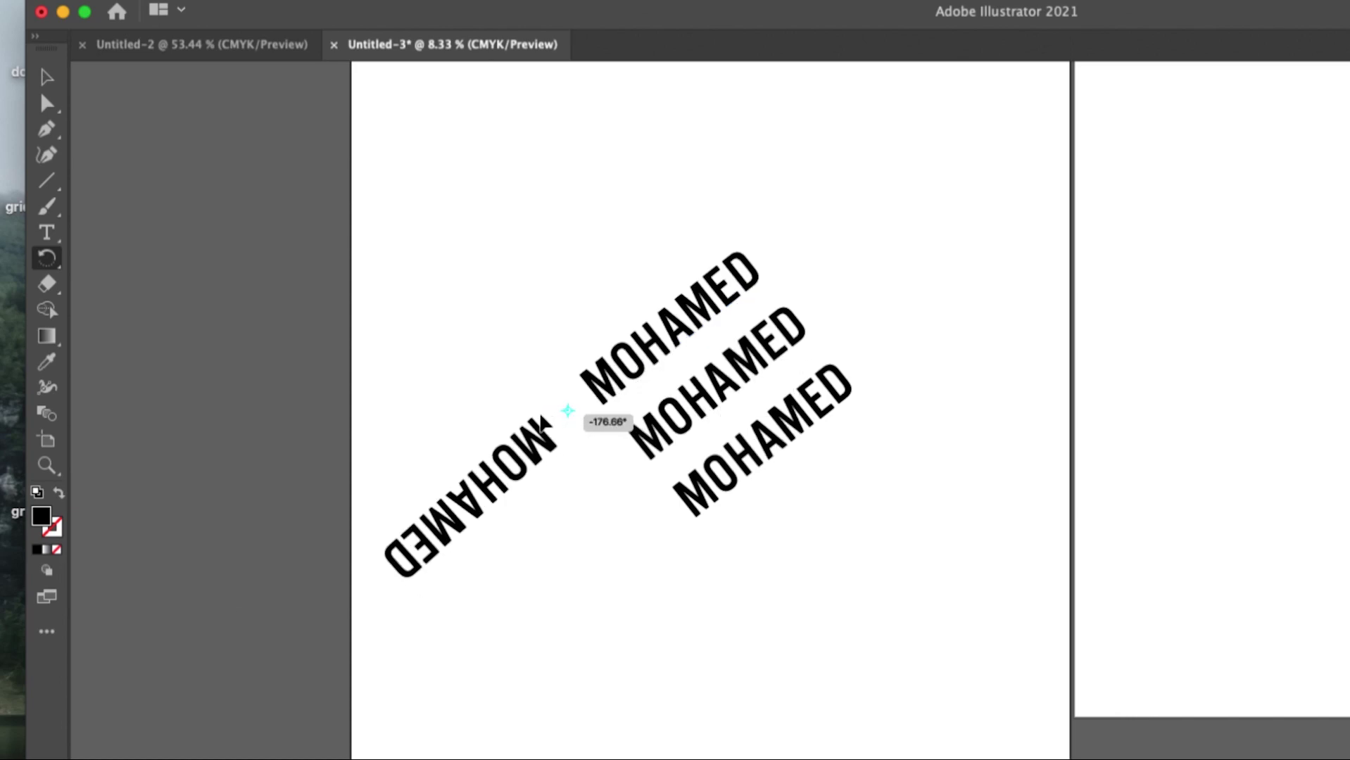
left_click_drag(545, 423, 592, 419)
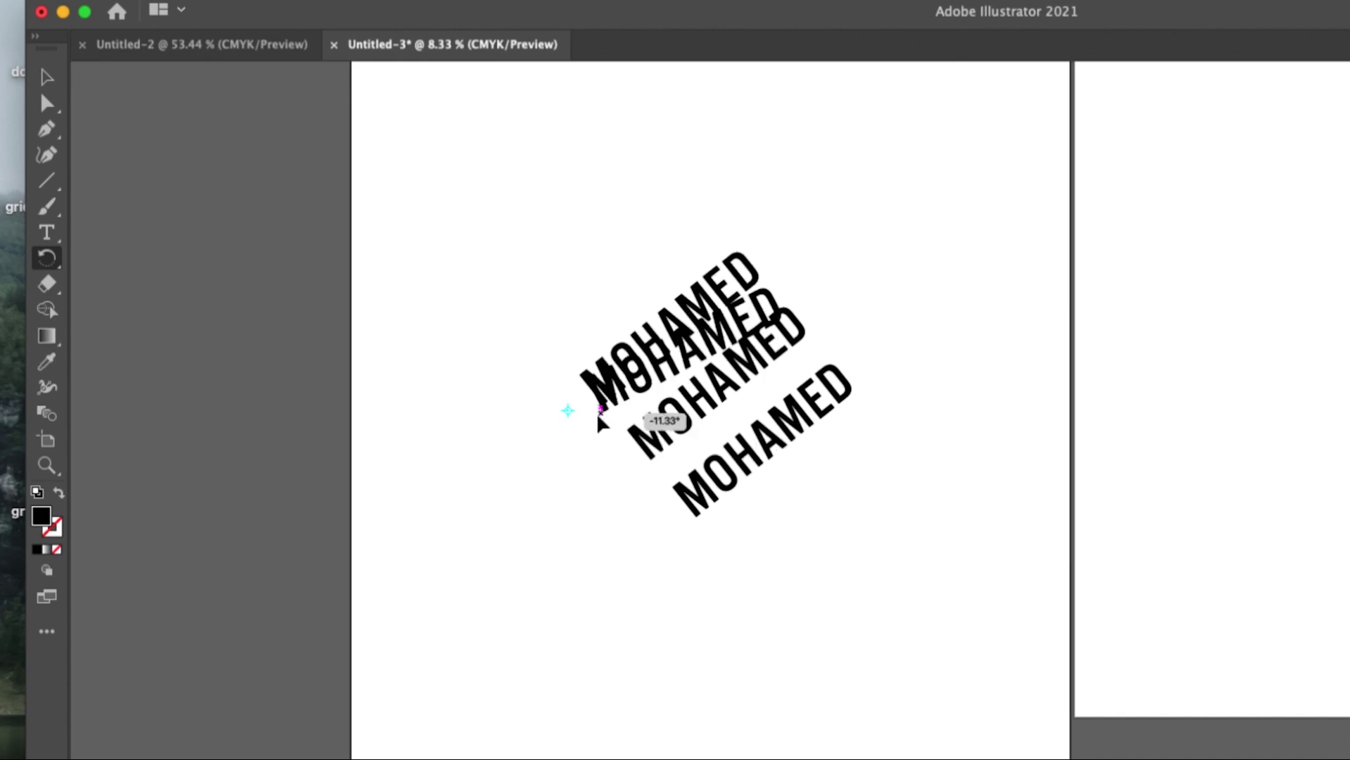
left_click_drag(593, 423, 588, 419)
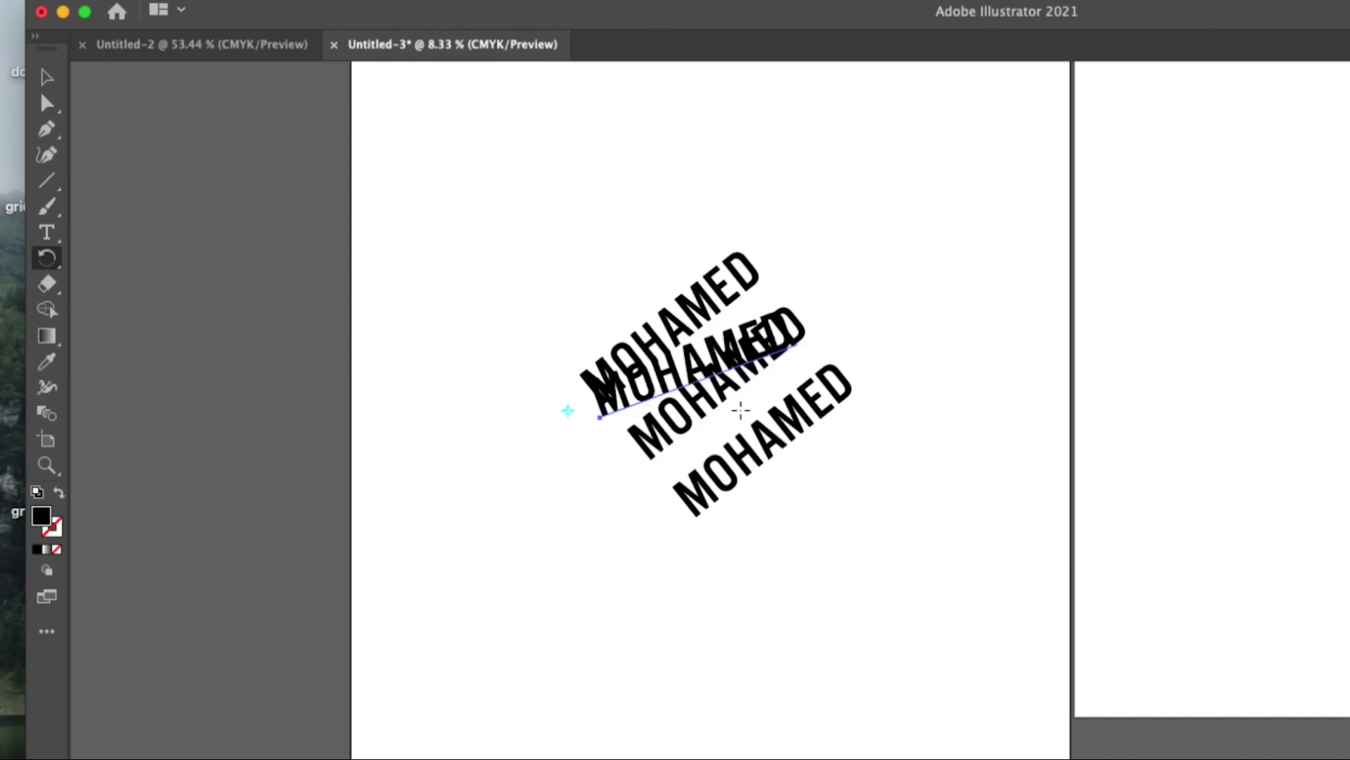
left_click(47, 77)
left_click_drag(642, 400, 619, 385)
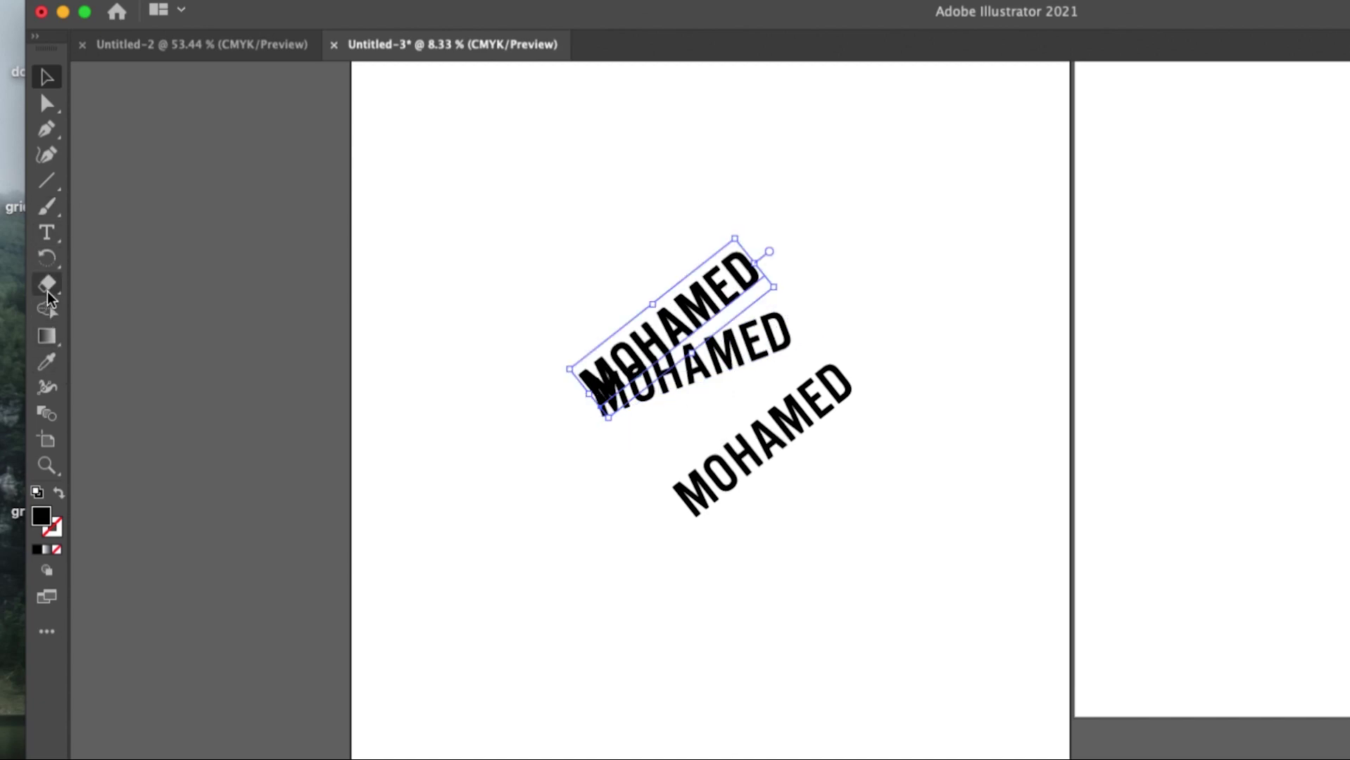
- Rotate a MOHAMED copy back to horizontal and move it down-left
left_click(47, 258)
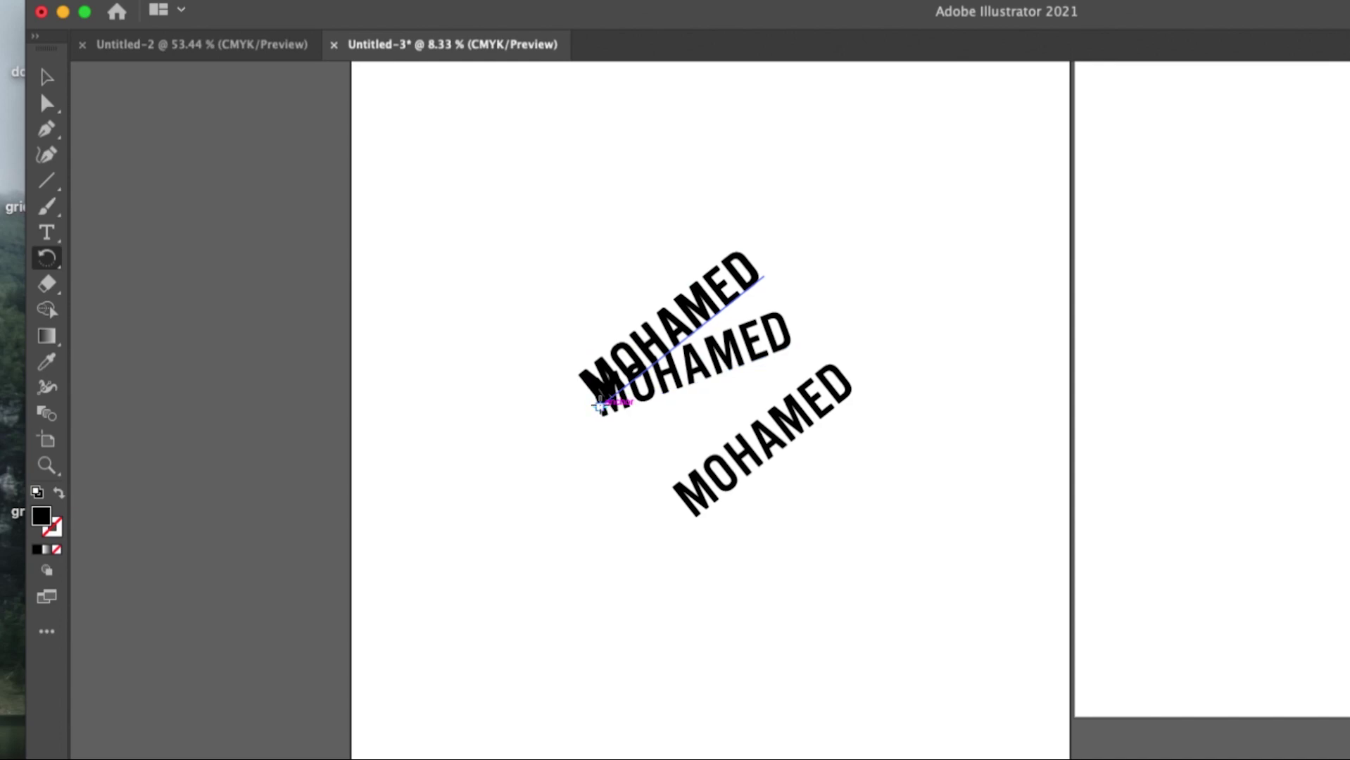
left_click(602, 424)
left_click_drag(603, 411, 667, 324)
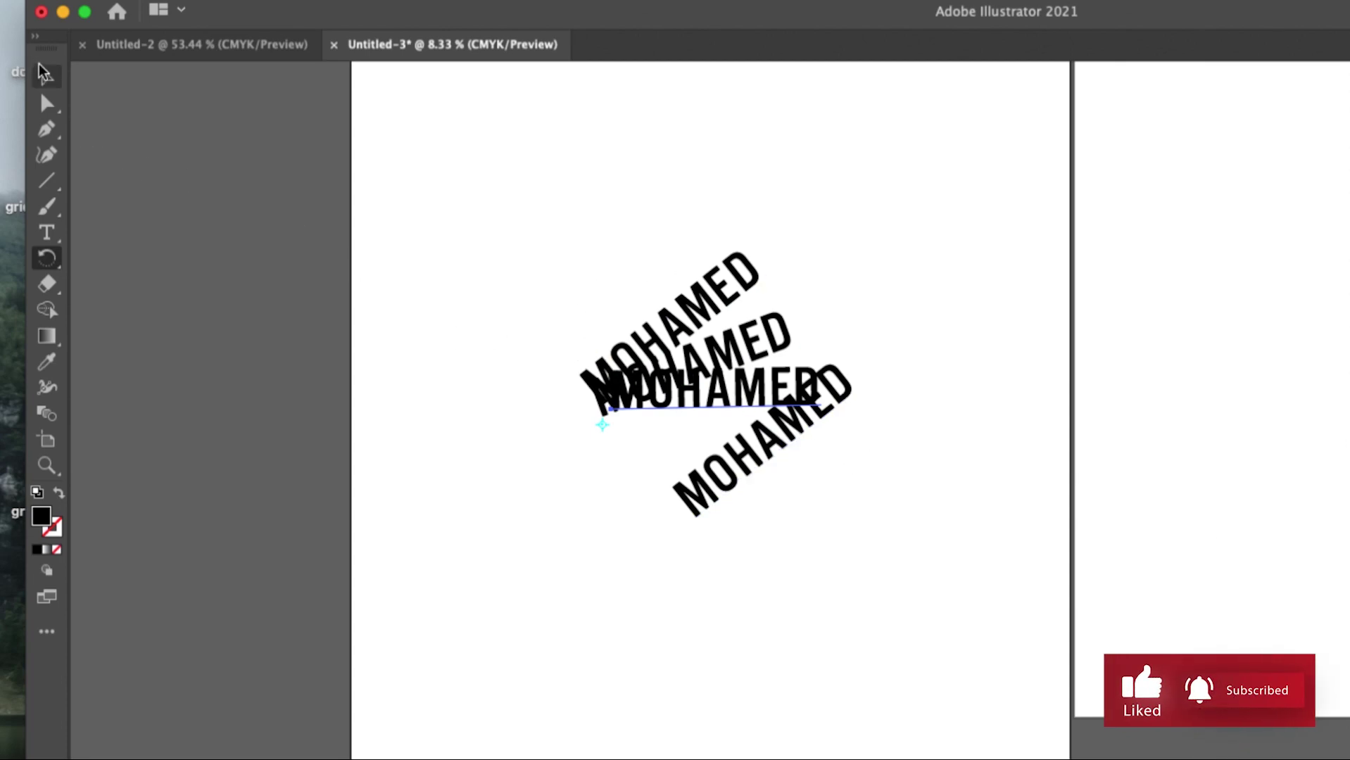
key("v")
mouse_move(651, 429)
left_mouse_down()
mouse_move(559, 469)
mouse_move(693, 211)
left_mouse_up()
- Delete the top copy and then all remaining MOHAMED copies
key("Delete")
left_click_drag(829, 217, 563, 551)
key("Delete")
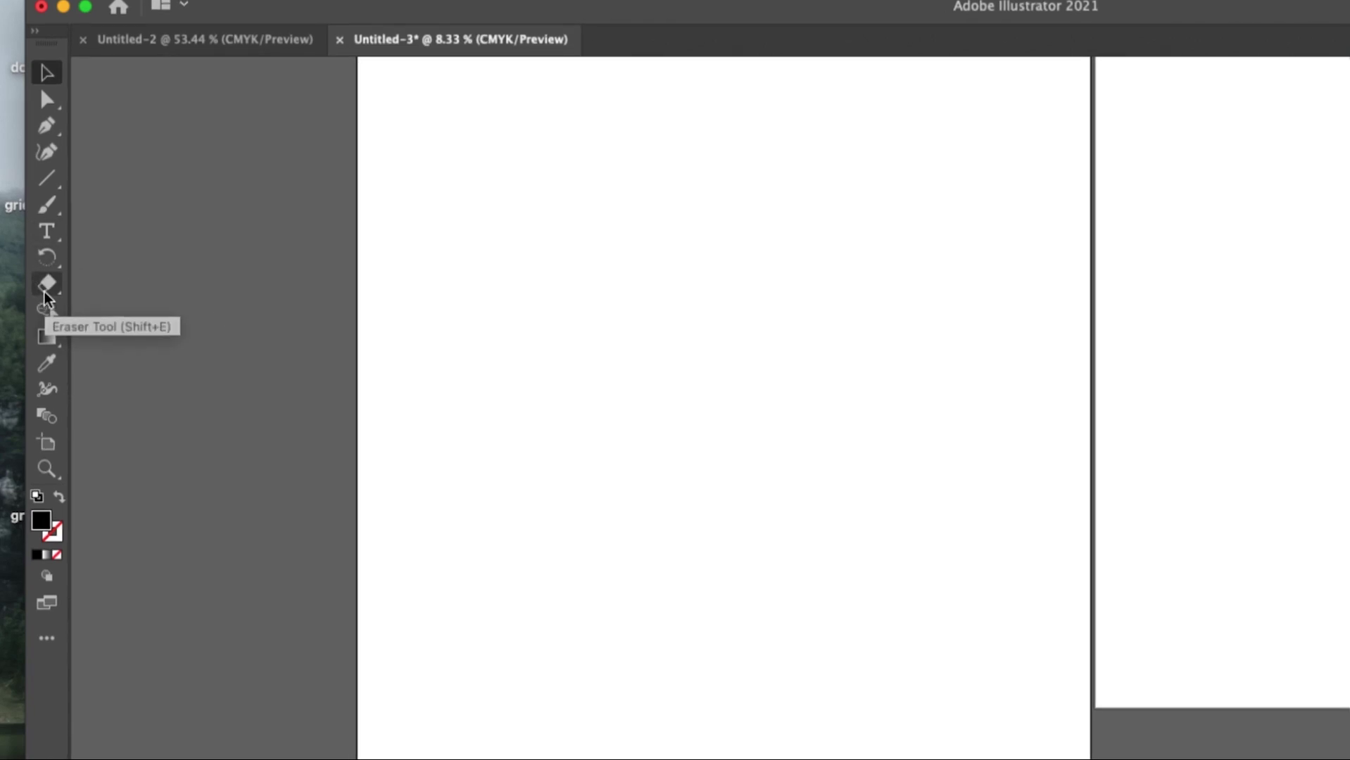
left_click(45, 288)
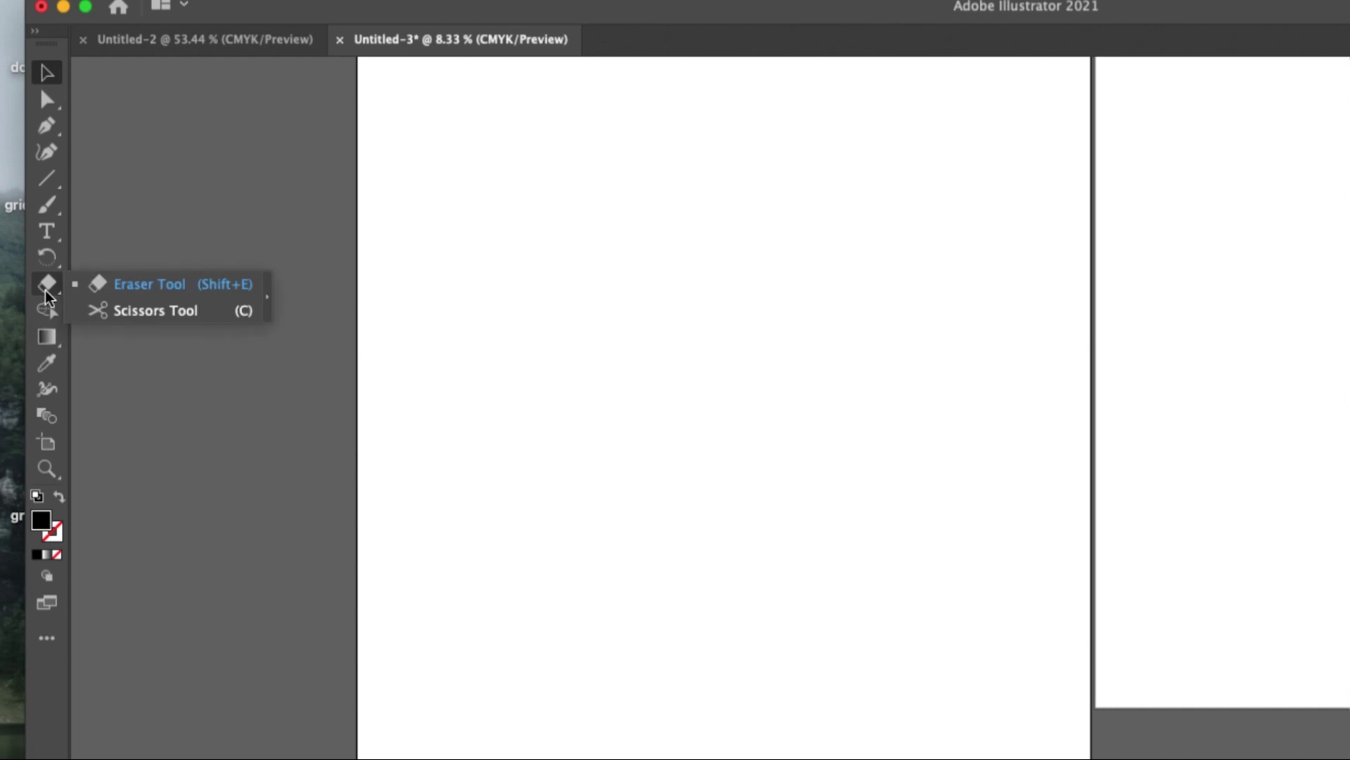
left_click(46, 205)
left_click_drag(699, 347, 806, 392)
mouse_move(734, 412)
left_mouse_down()
mouse_move(831, 480)
mouse_move(606, 458)
left_mouse_up()
left_click(47, 284)
mouse_move(605, 310)
left_mouse_down()
mouse_move(683, 320)
mouse_move(693, 351)
left_mouse_up()
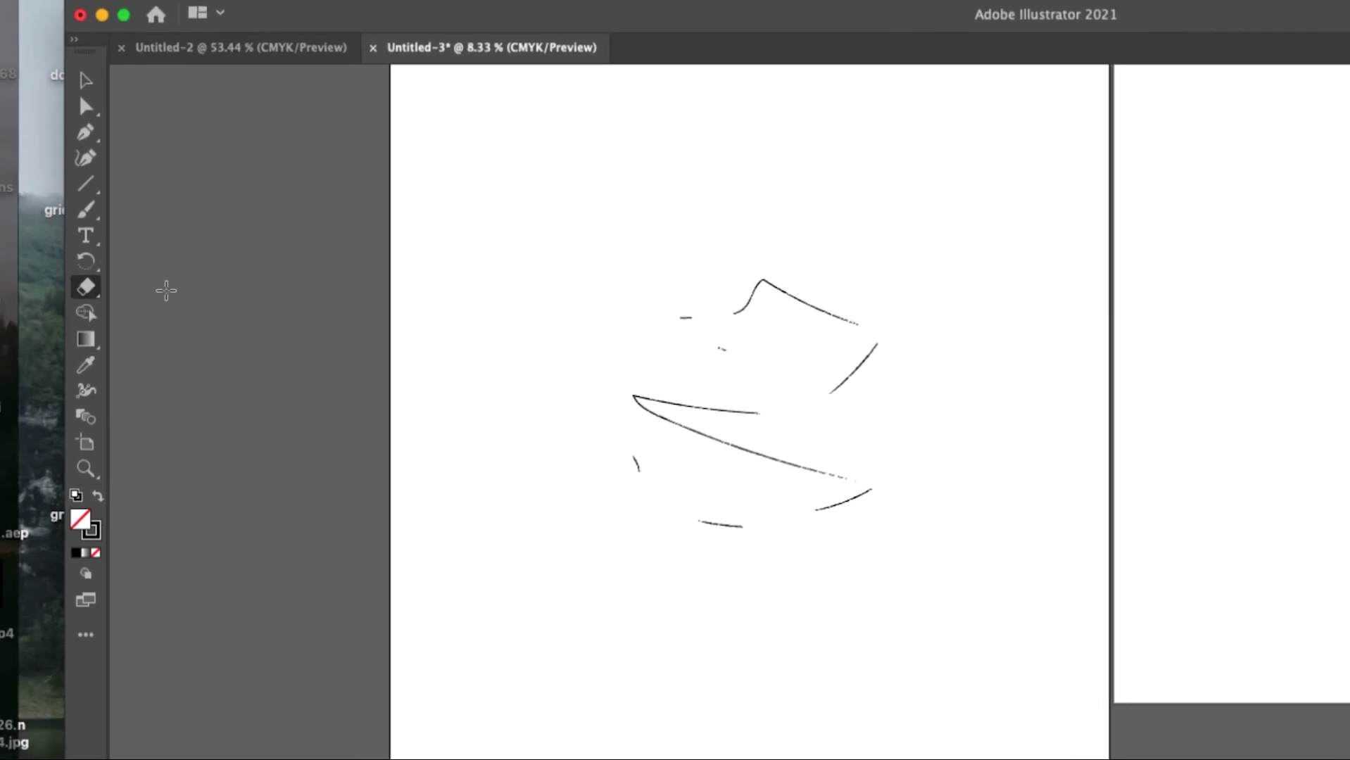
key("ctrl+z")
key("ctrl+z")
key("ctrl+z")
key("ctrl+z")
key("ctrl+z")
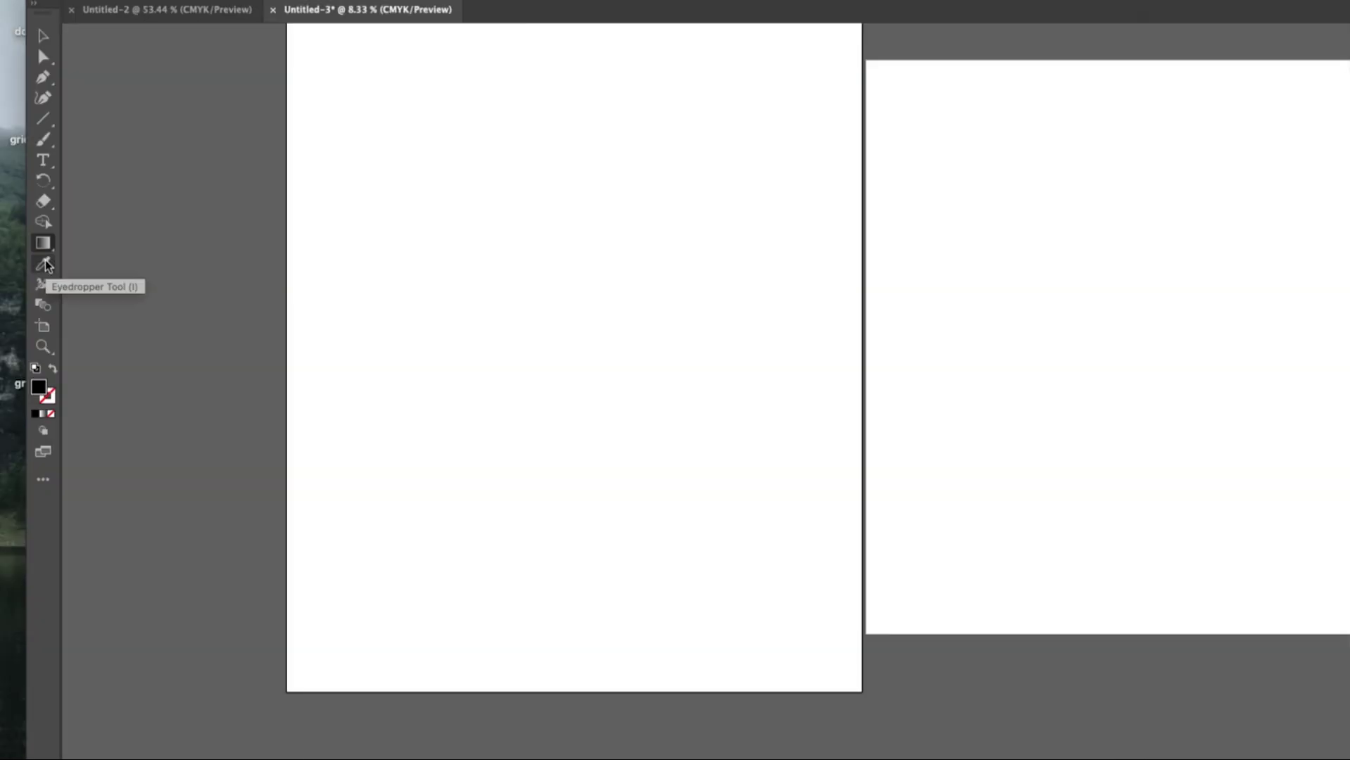
left_click(45, 265)
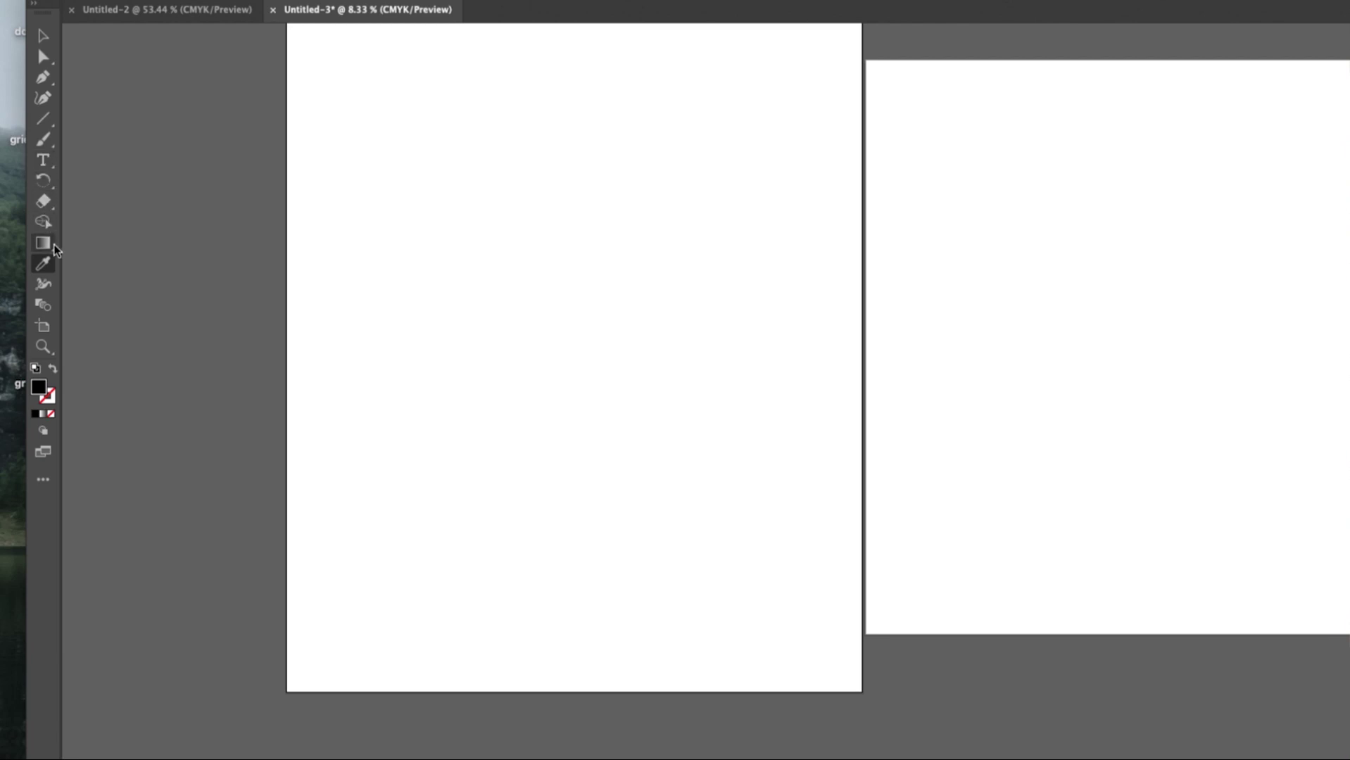
- Draw two black rectangles on the first artboard
left_click(43, 118)
left_click(131, 121)
left_click_drag(455, 200, 581, 257)
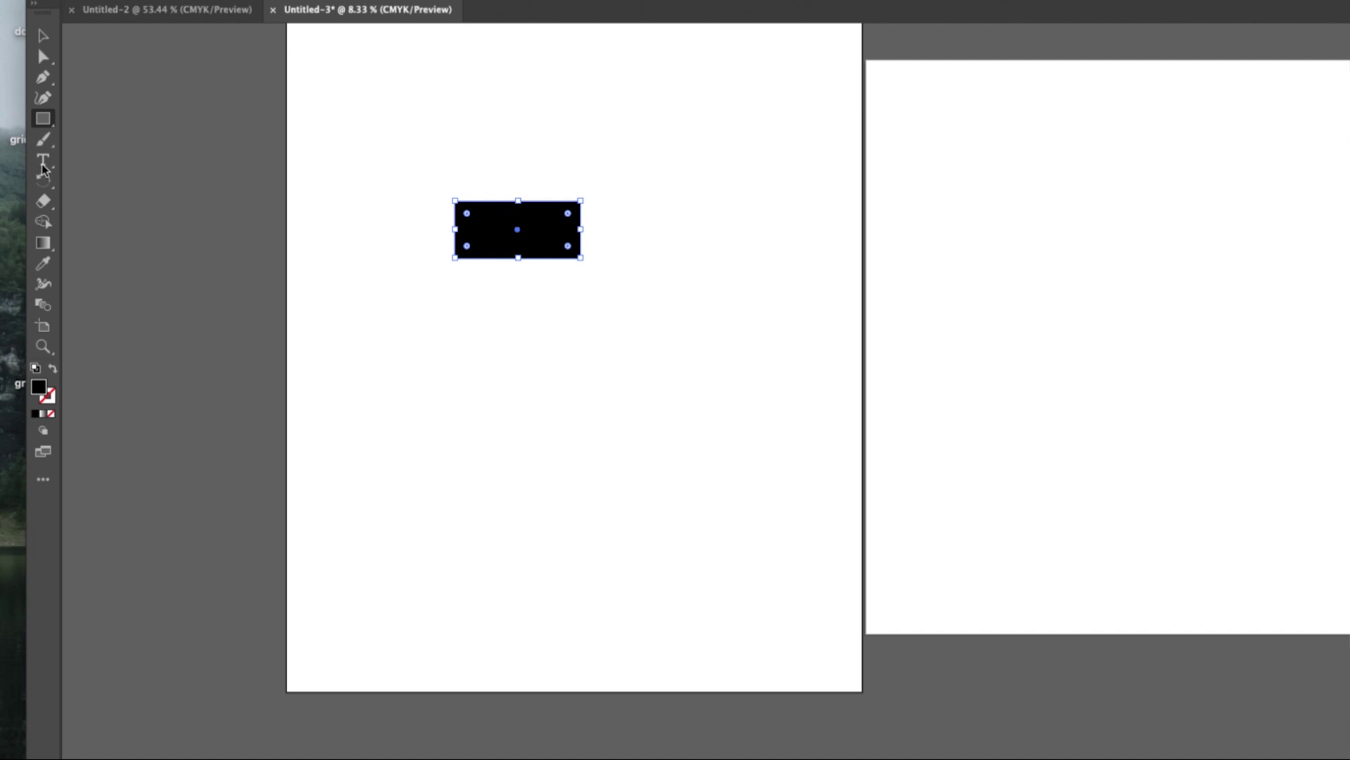
mouse_move(742, 346)
left_mouse_down()
mouse_move(549, 398)
mouse_move(569, 430)
left_mouse_up()
scroll(474, 316, "up", 10)
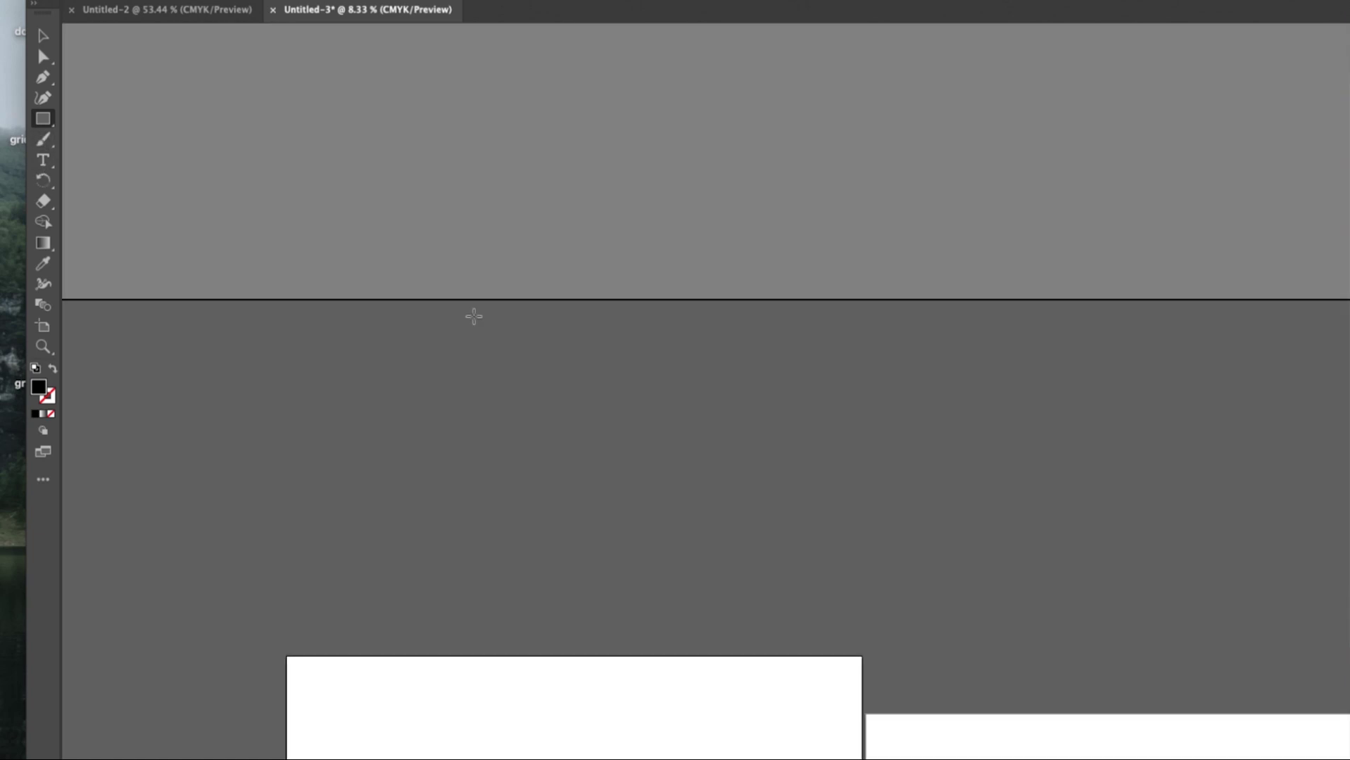
scroll(474, 316, "up", 2)
scroll(473, 316, "down", 10)
scroll(528, 352, "down", 10)
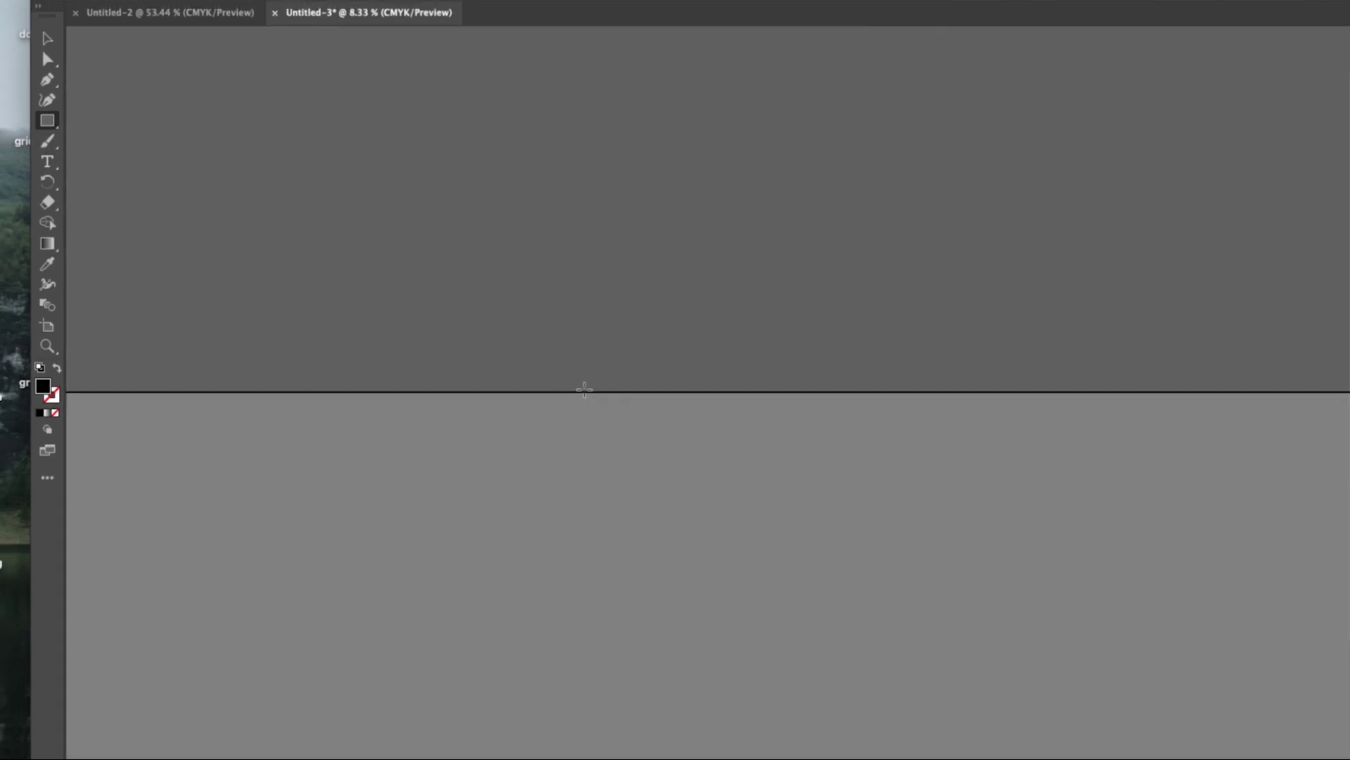
scroll(584, 389, "up", 15)
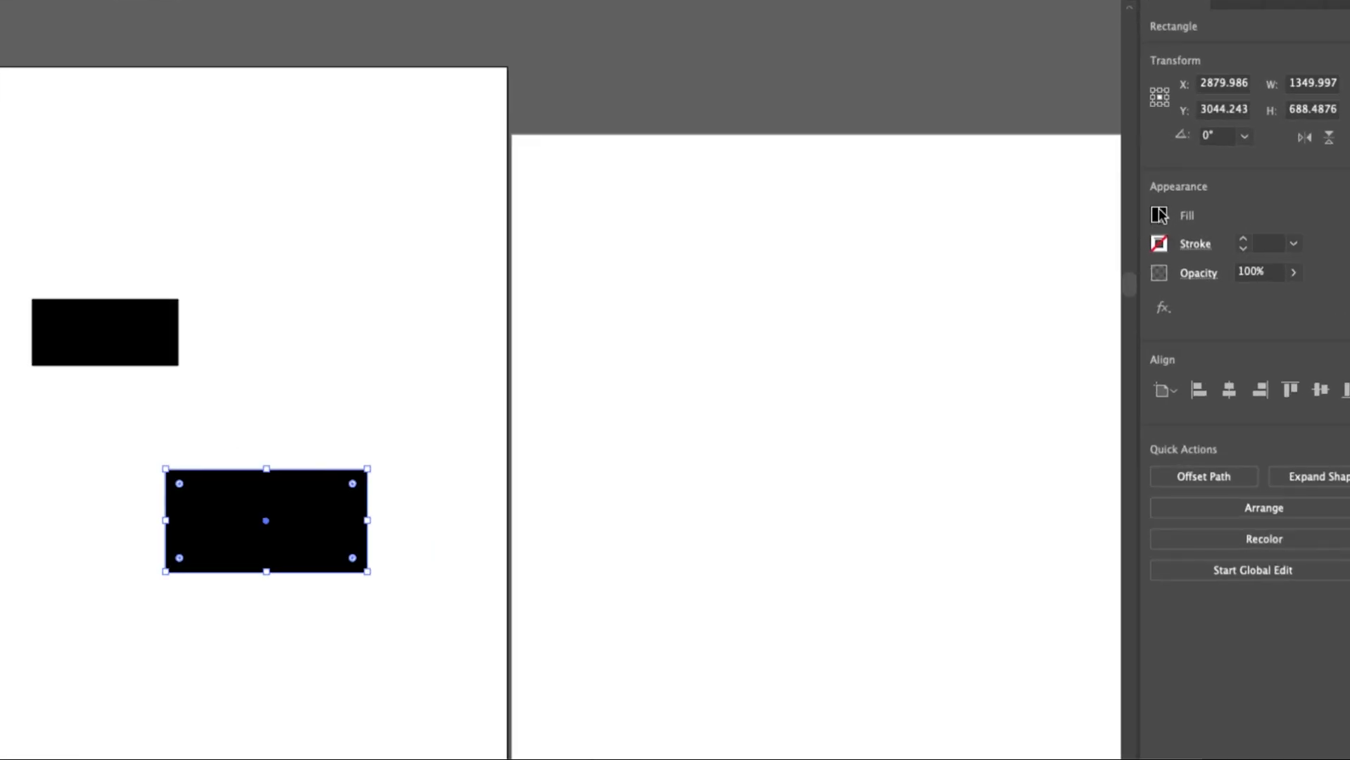
- Fill the selected lower rectangle with the orange swatch
left_click(1158, 216)
left_click(1158, 215)
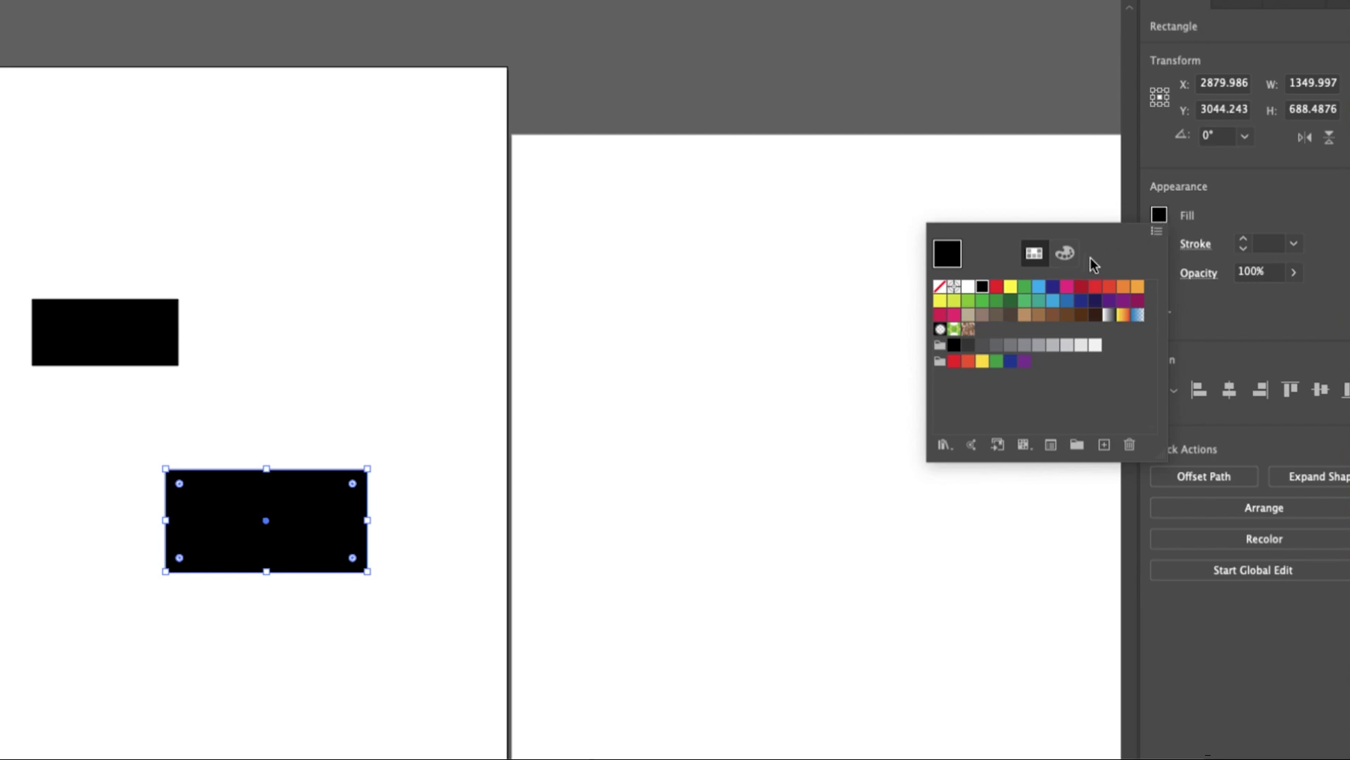
left_click(1123, 289)
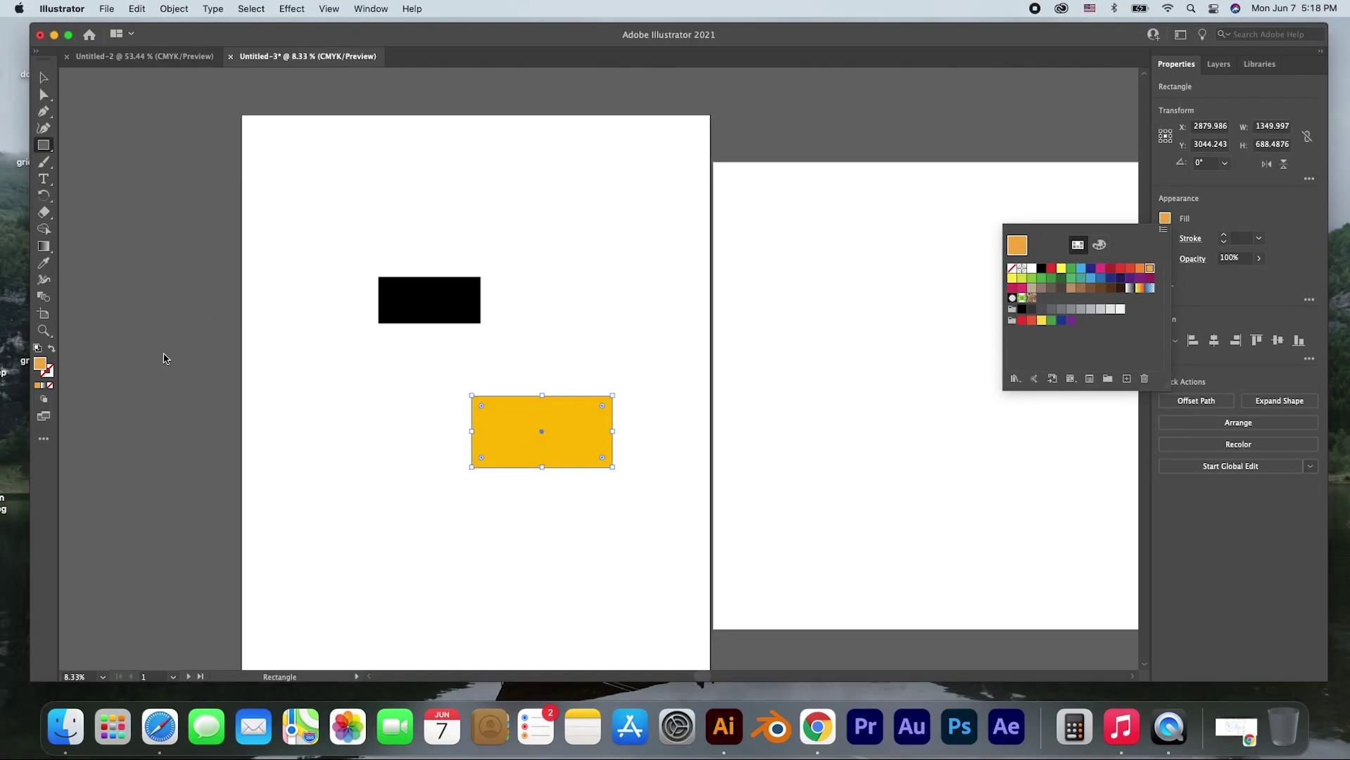
left_click(437, 354)
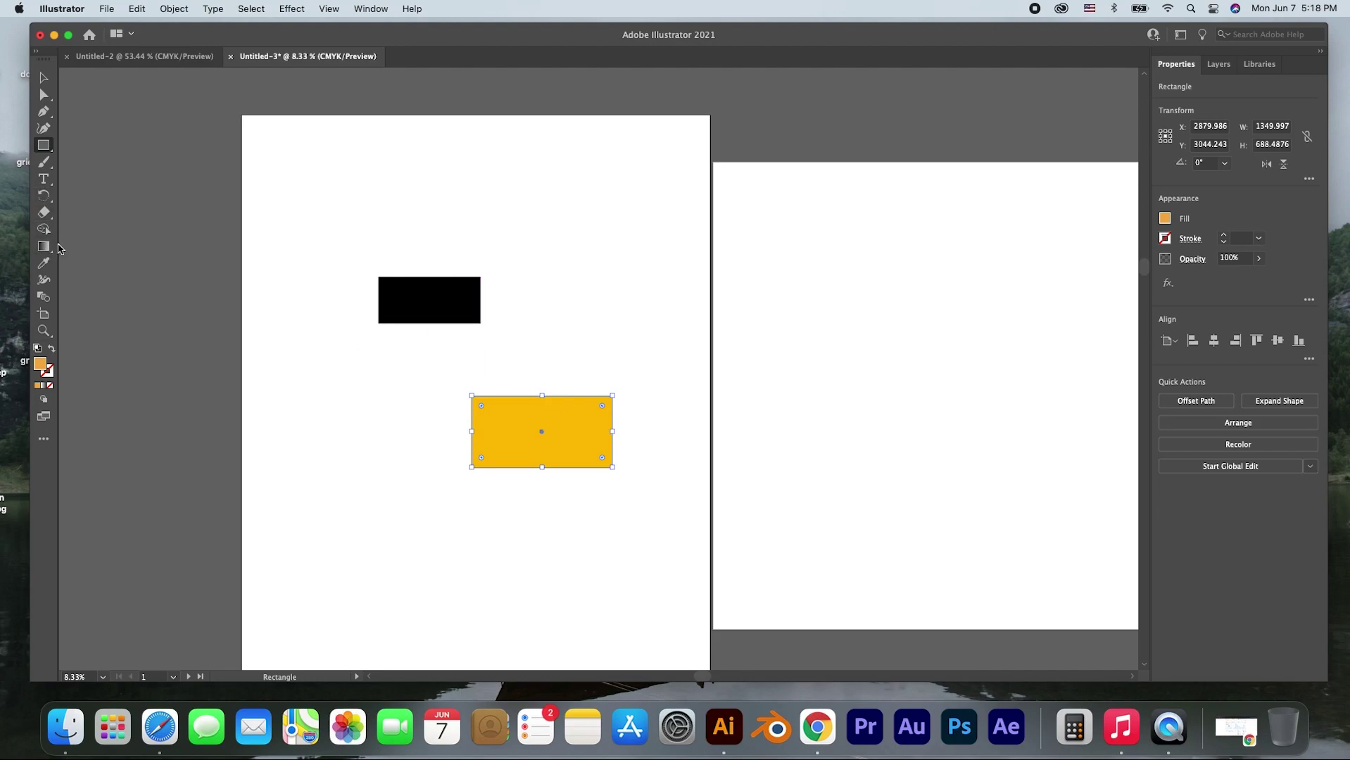
- Eyedropper the lower rectangle's yellow-orange fill onto the black rectangle
left_click(44, 264)
left_click(43, 77)
left_click(403, 300)
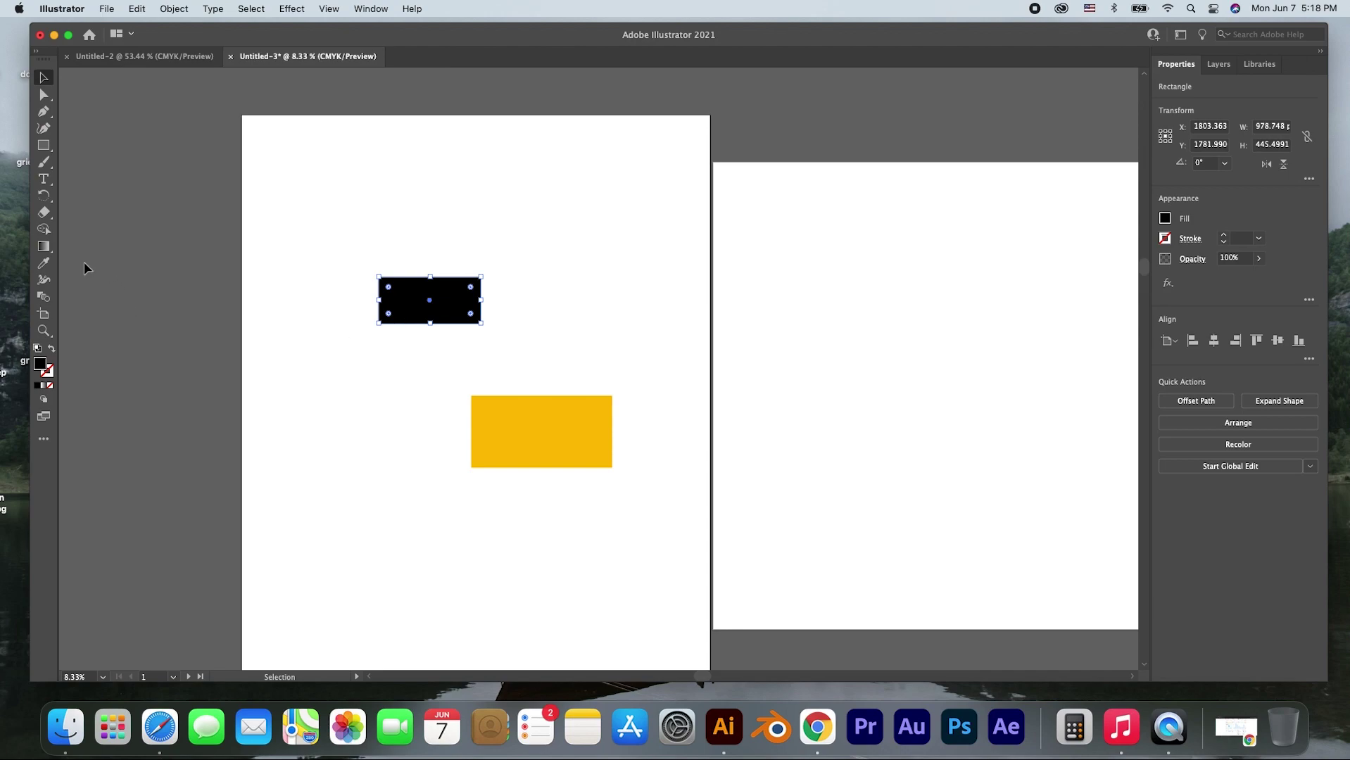
left_click(47, 267)
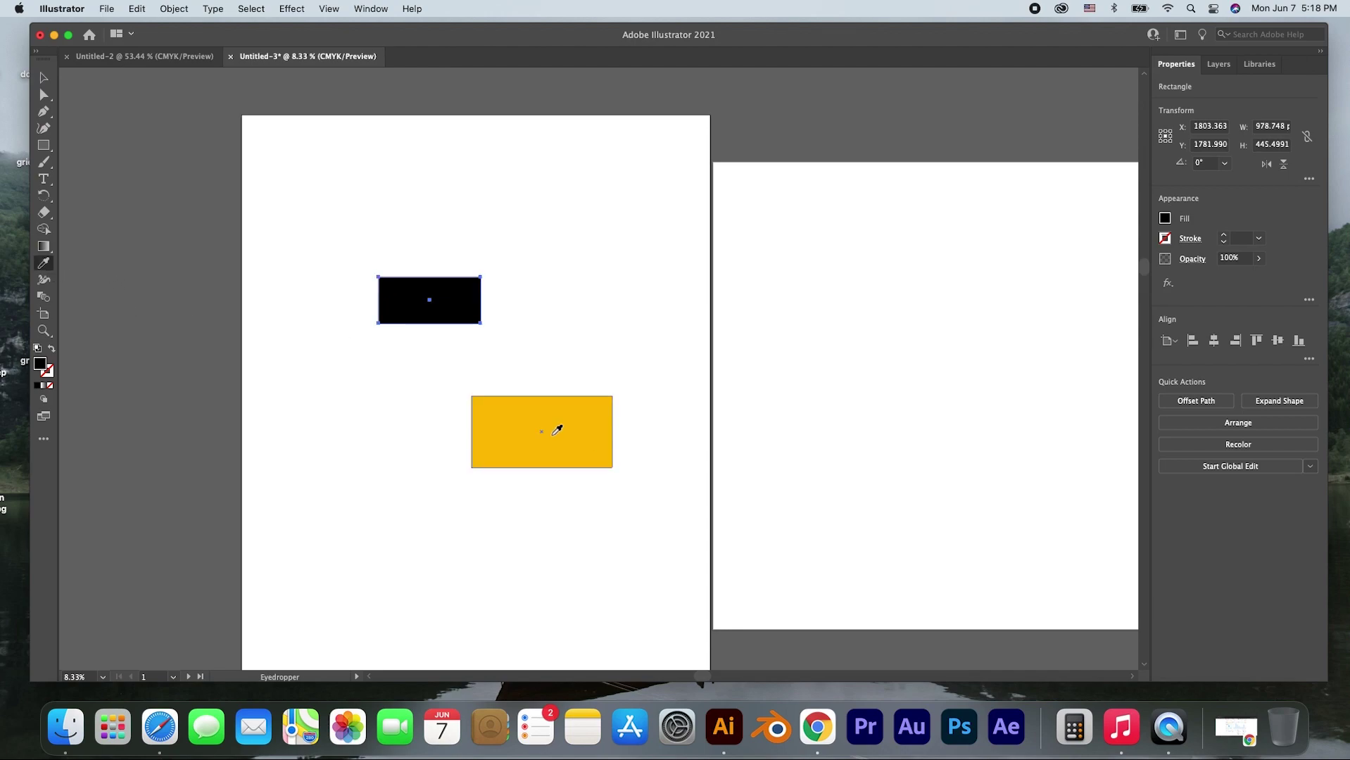
left_click(569, 427)
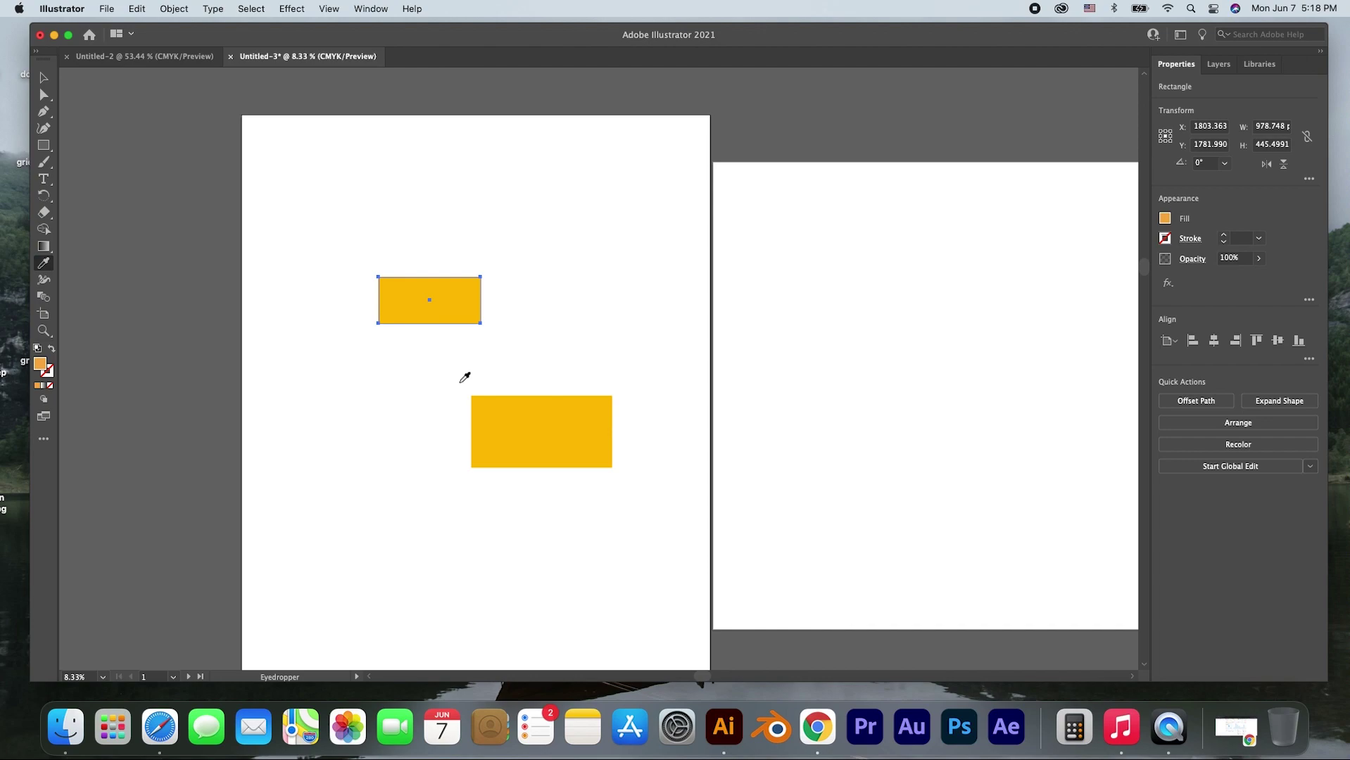
- Check the fill colour's CMYK values in the Fill flyout
left_click(1168, 221)
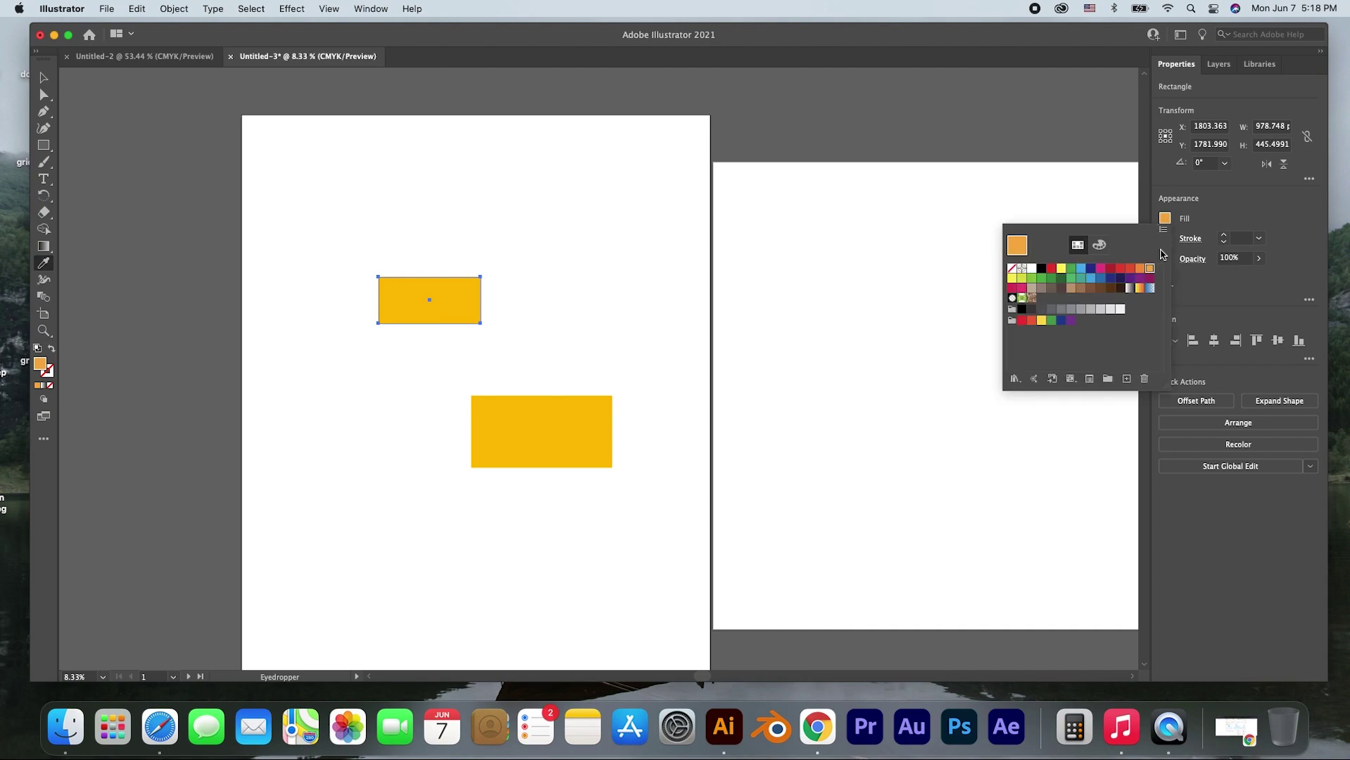
left_click(1100, 245)
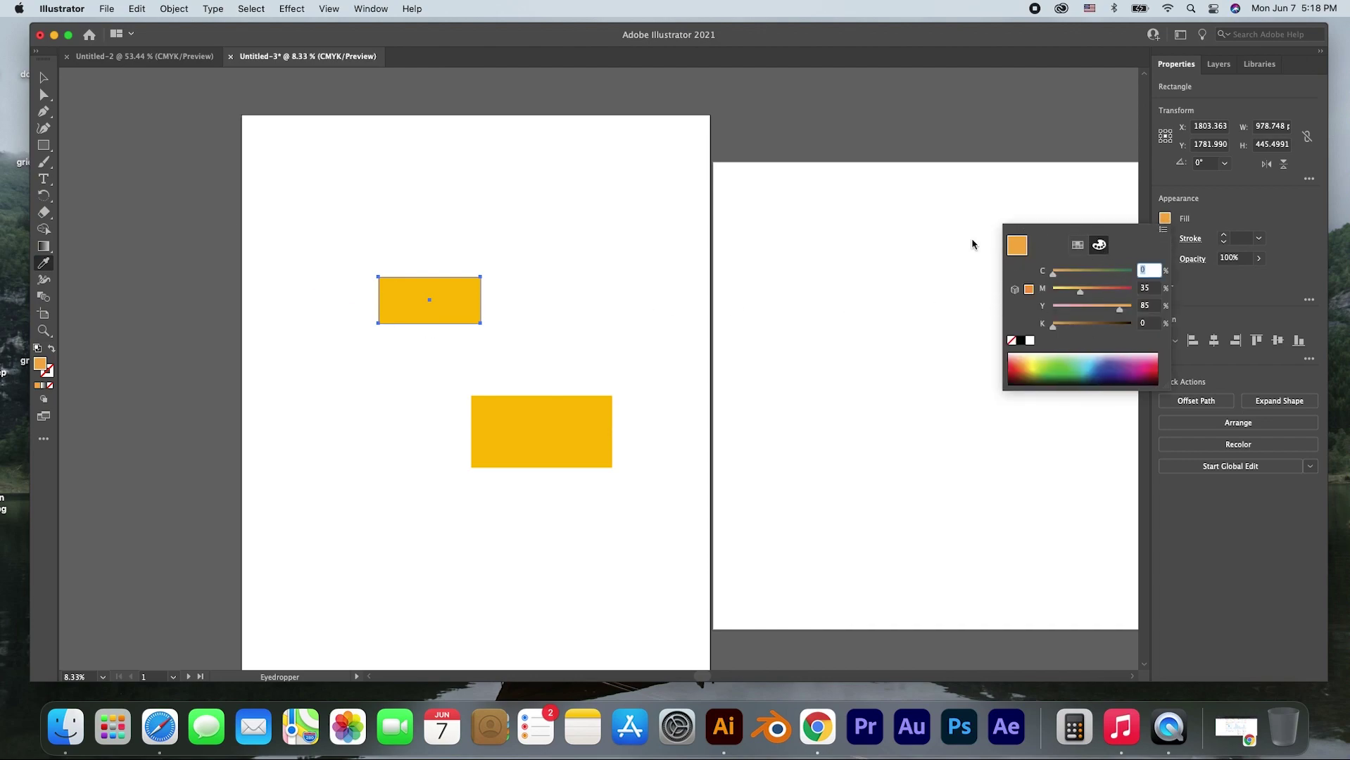
left_click(1077, 244)
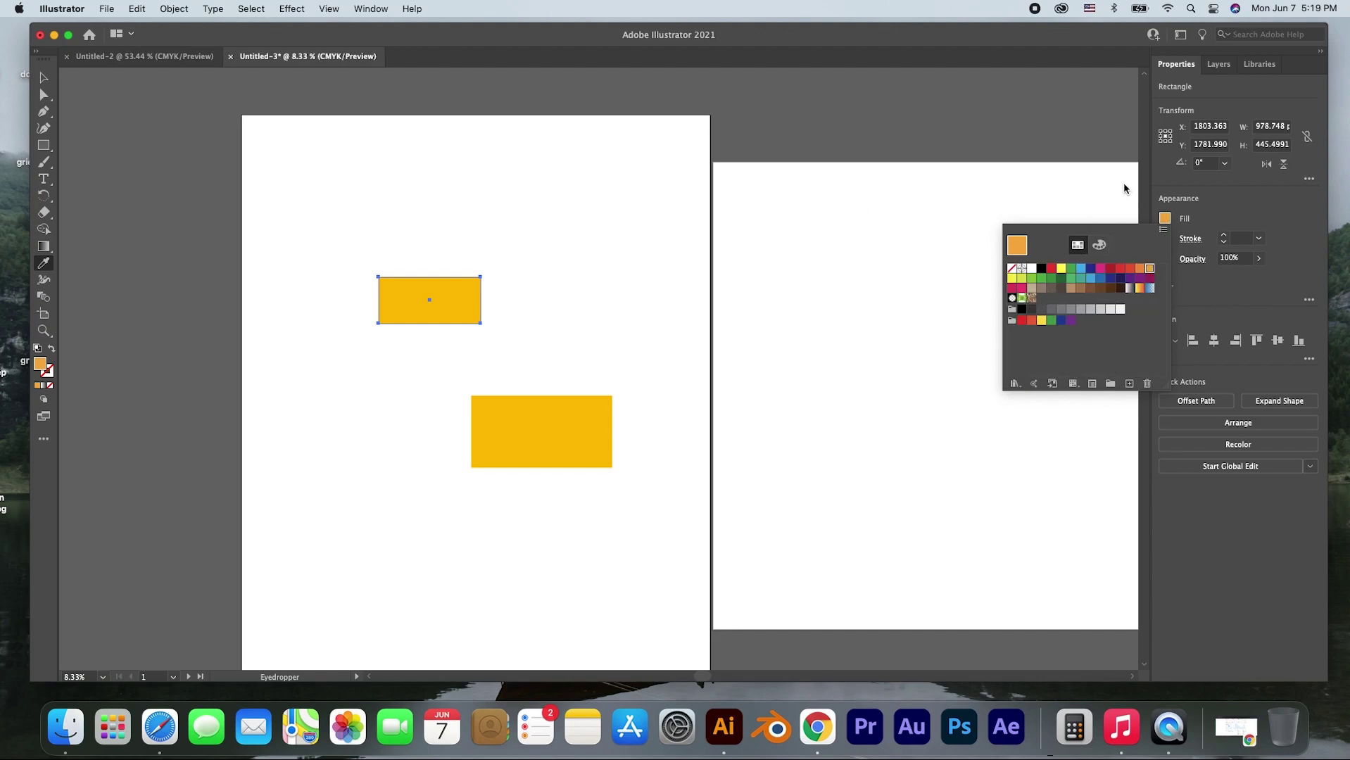
left_click(1174, 194)
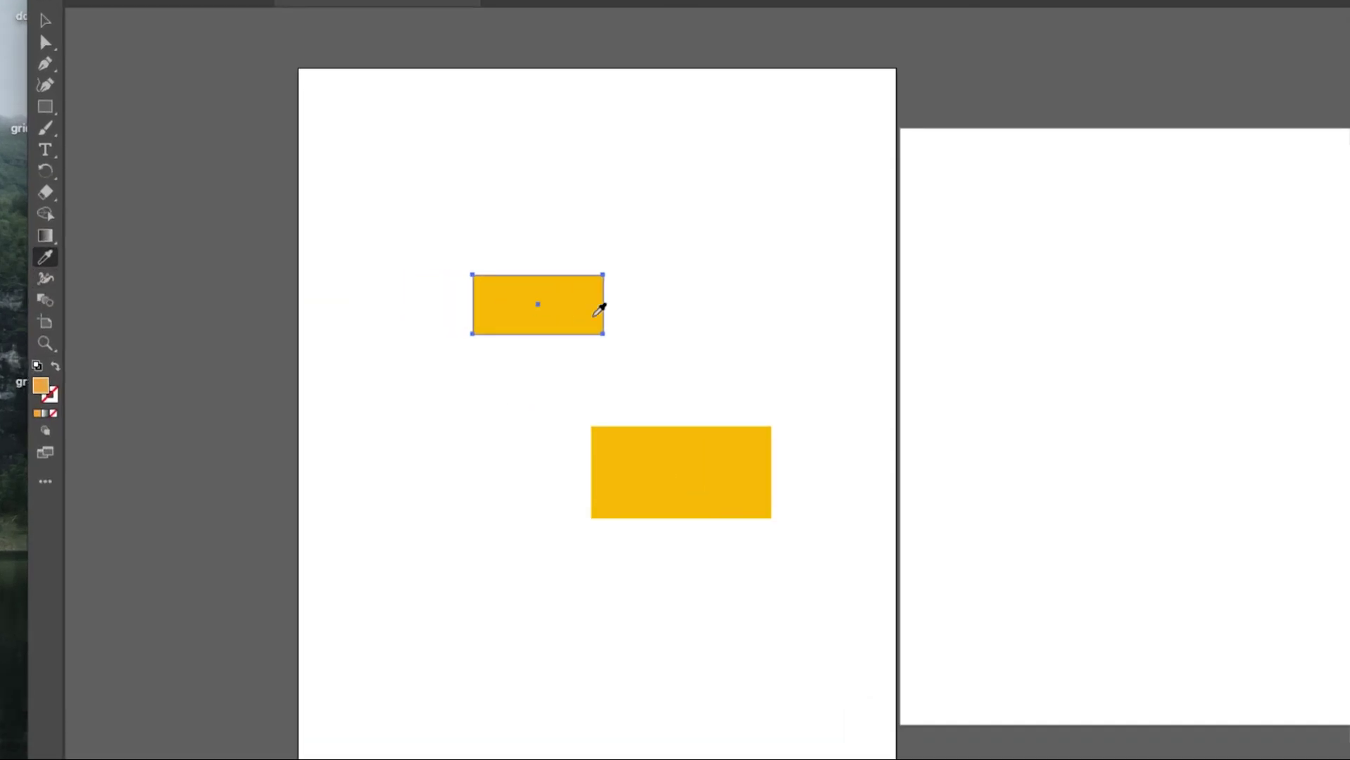
left_click(45, 323)
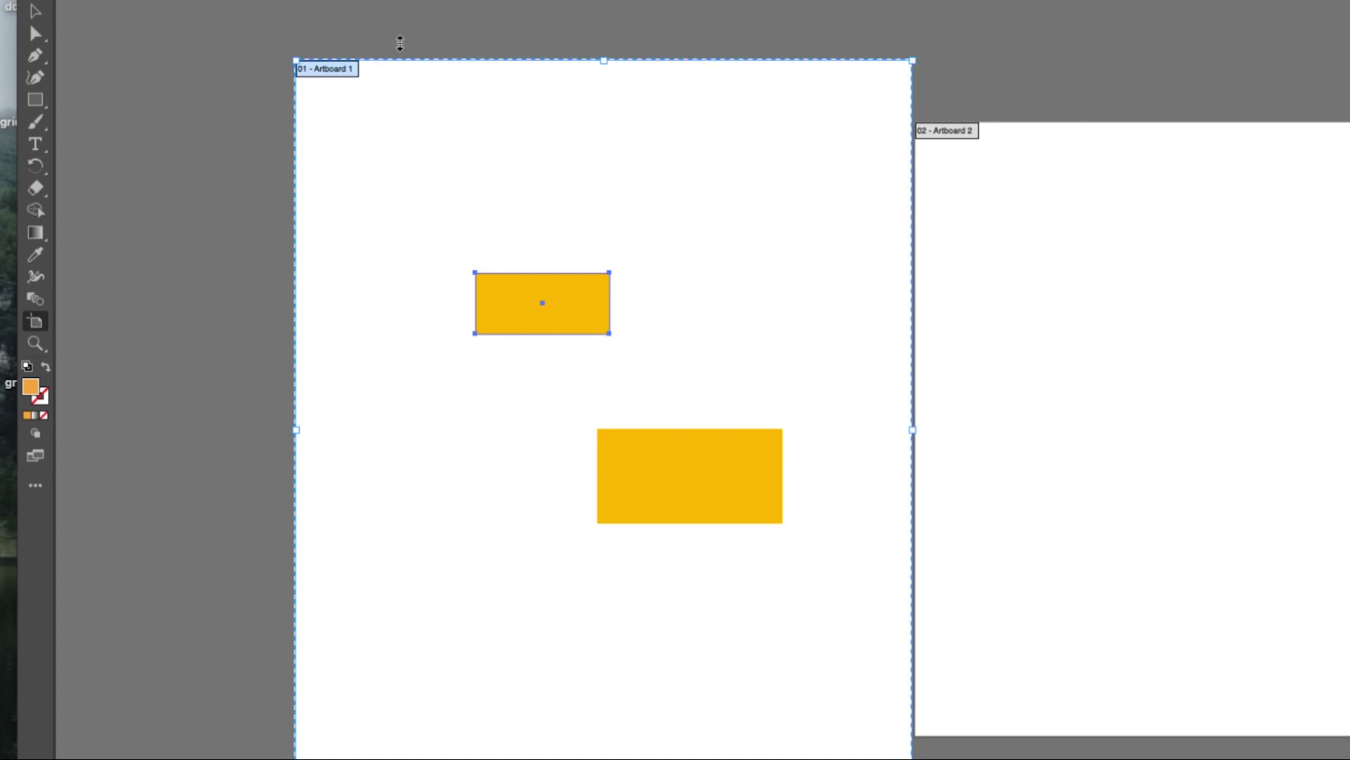
mouse_move(294, 60)
left_mouse_down()
mouse_move(423, 227)
mouse_move(313, 60)
left_mouse_up()
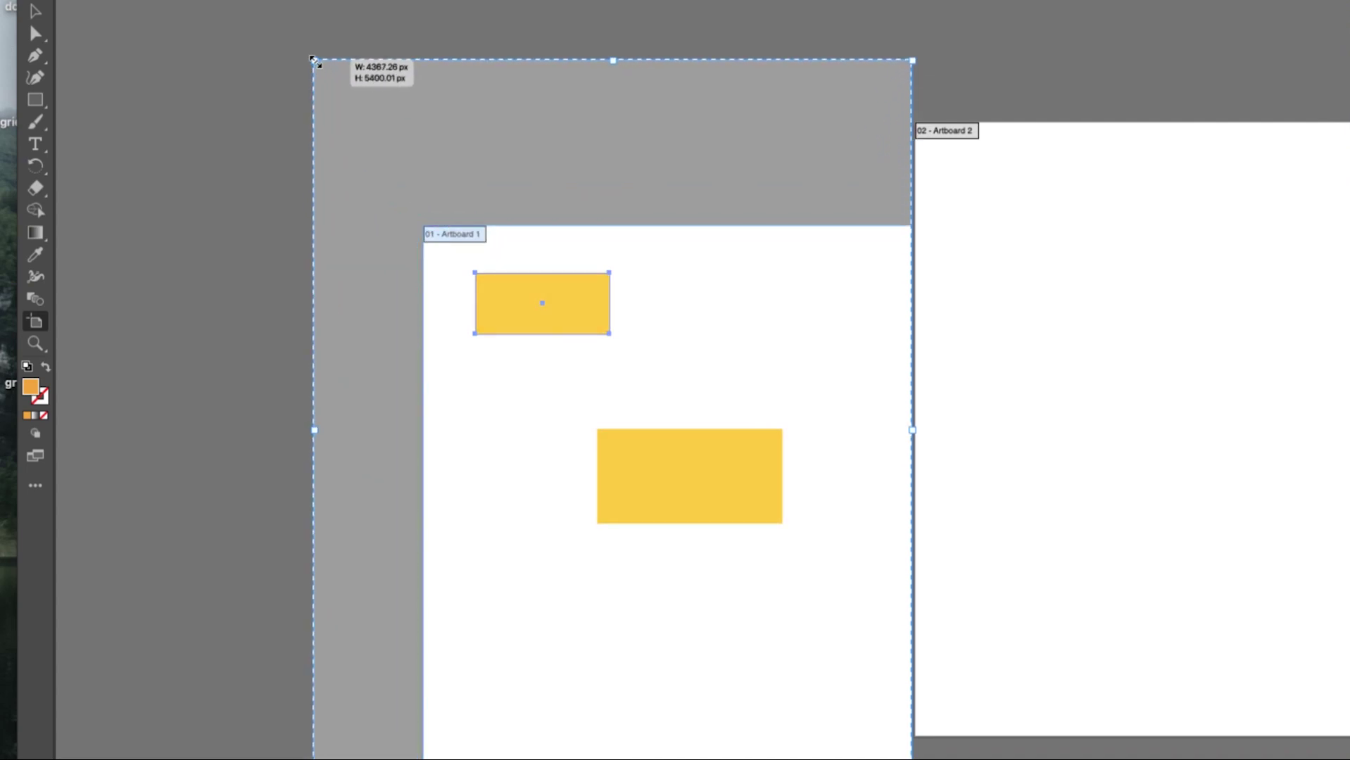
key("ctrl+z")
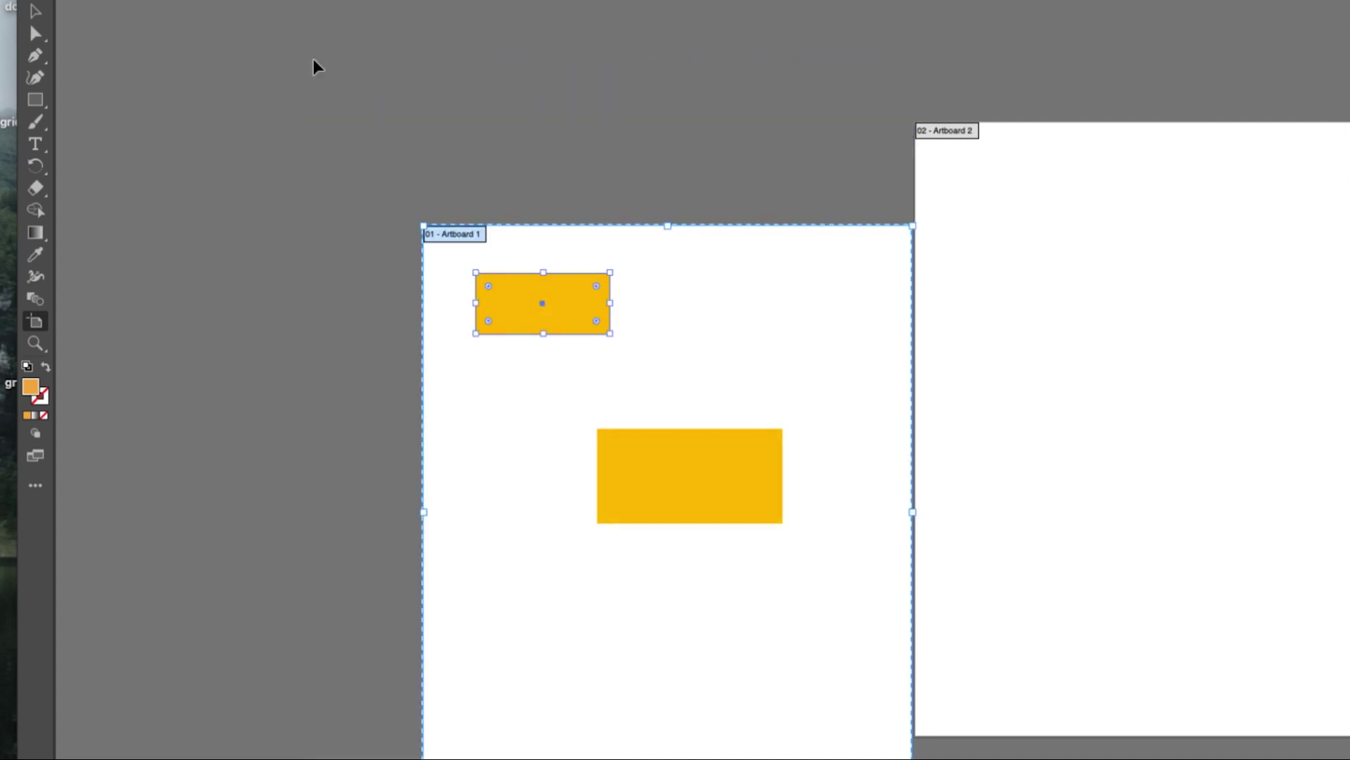
key("ctrl+z")
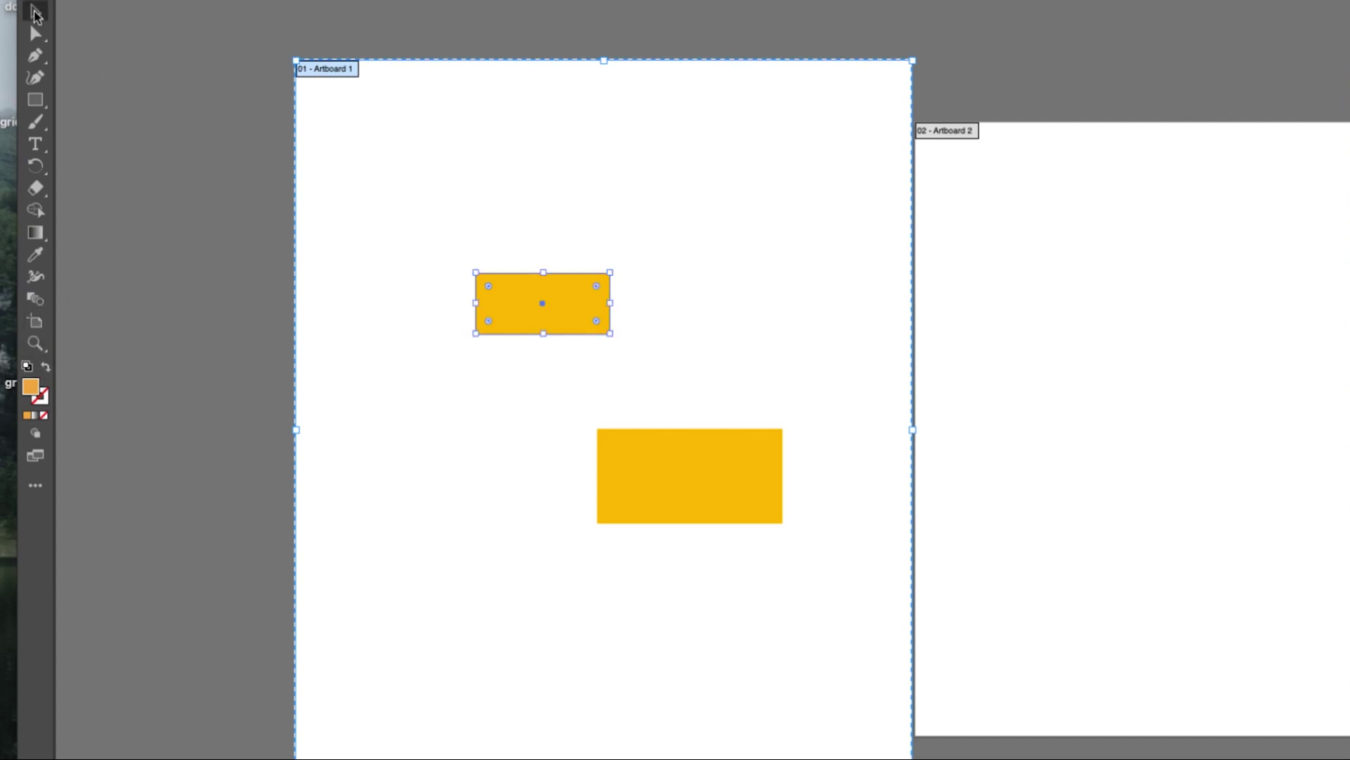
key("Escape")
left_click(1126, 293)
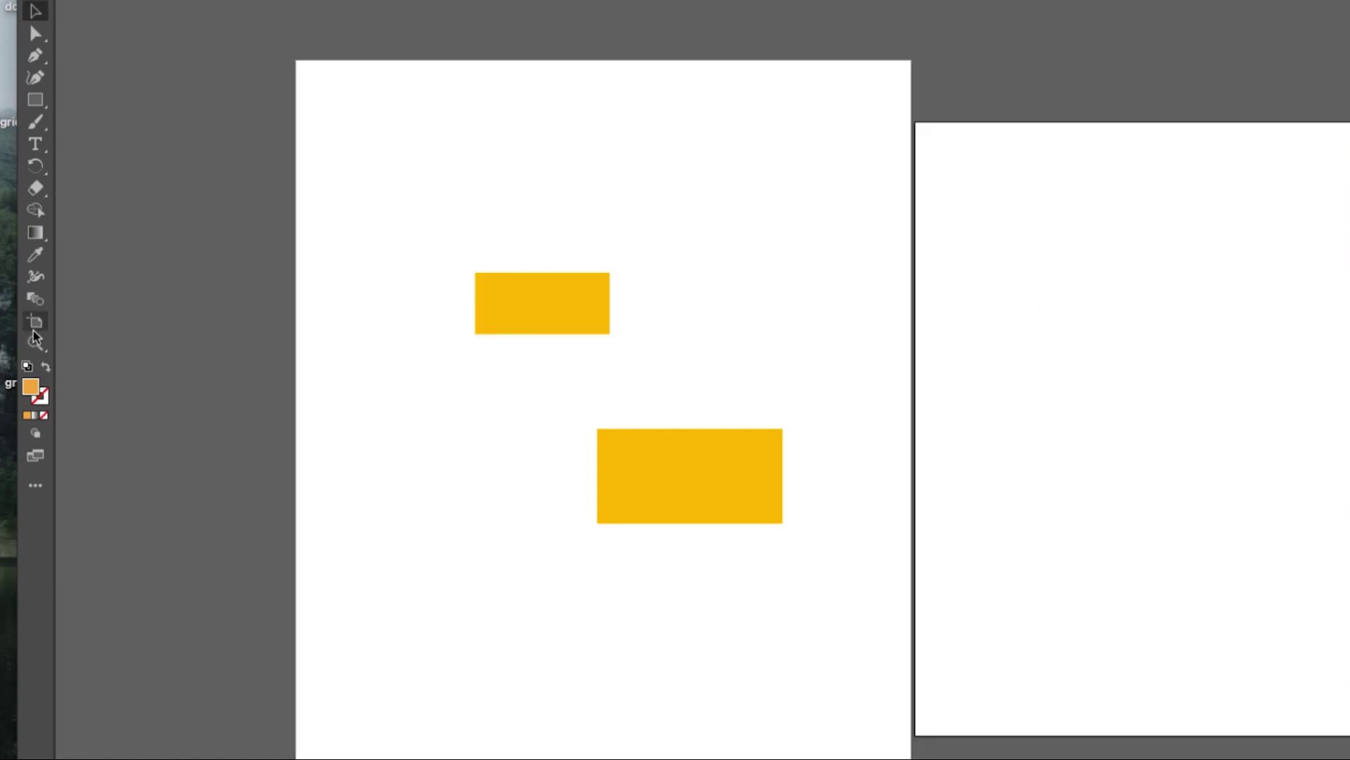
left_click(34, 324)
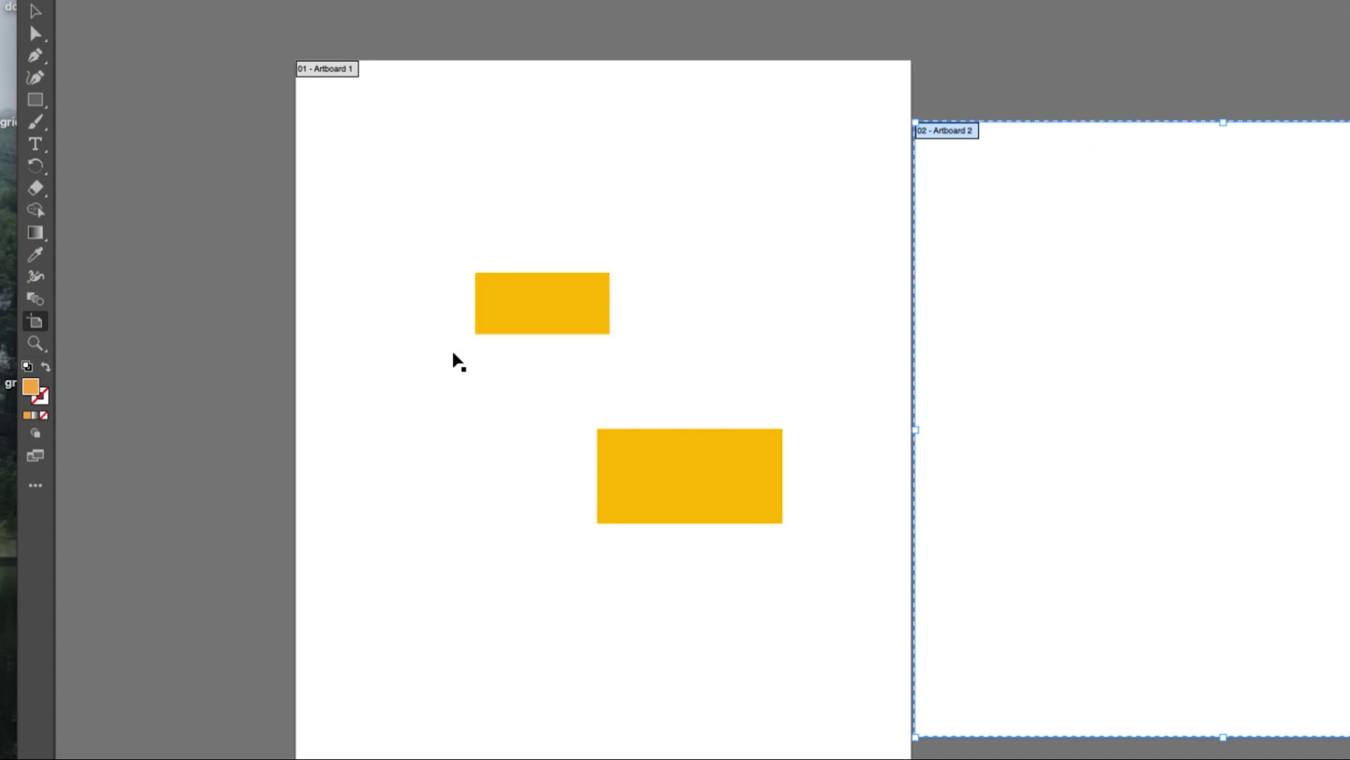
left_click(35, 345)
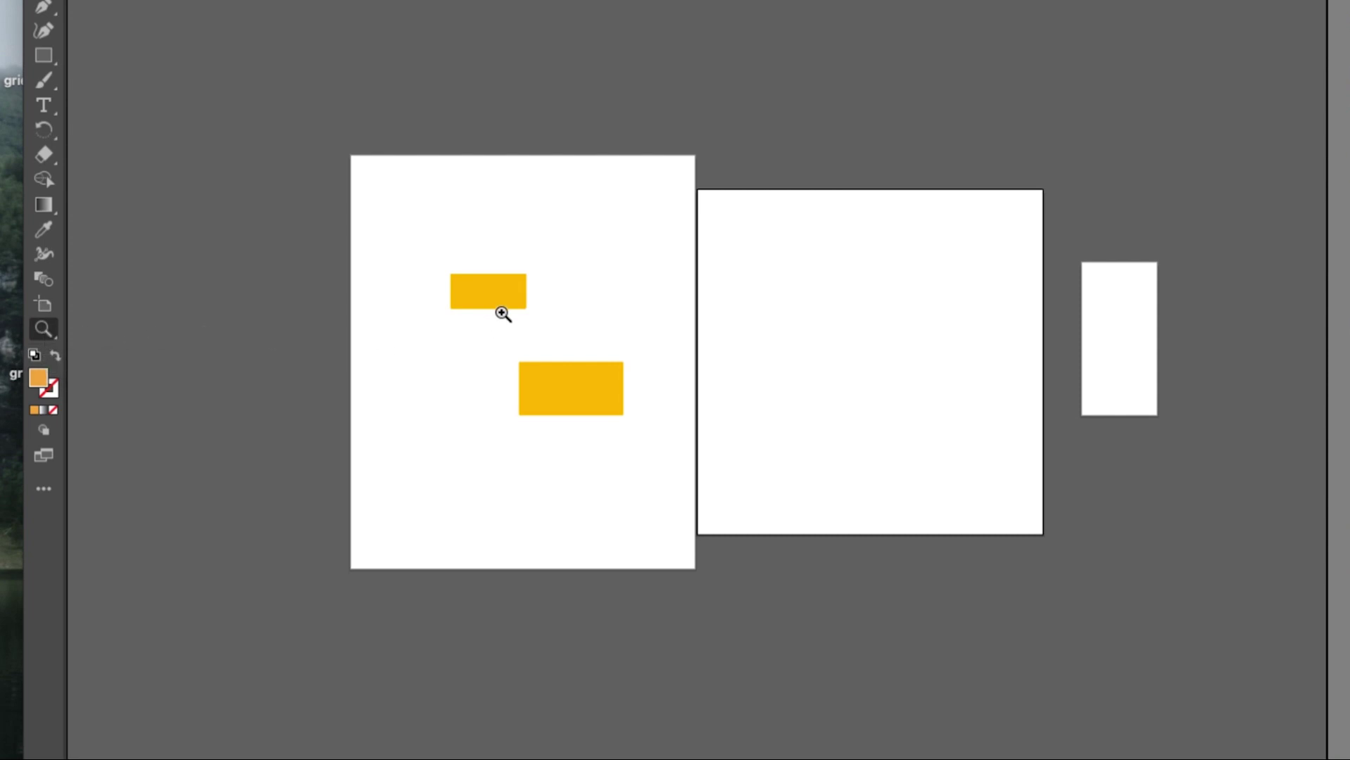
left_click(487, 285)
left_click(709, 395)
left_click(831, 411)
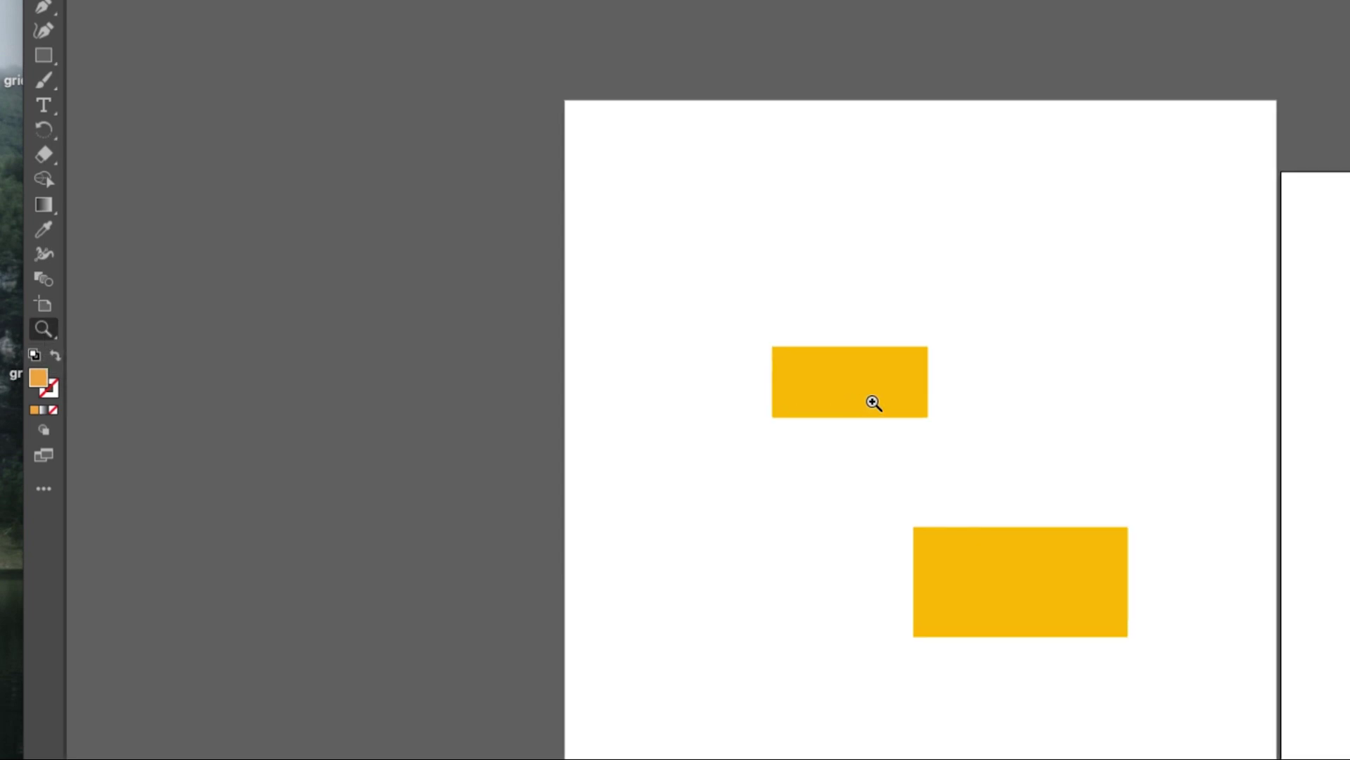
left_click(867, 398)
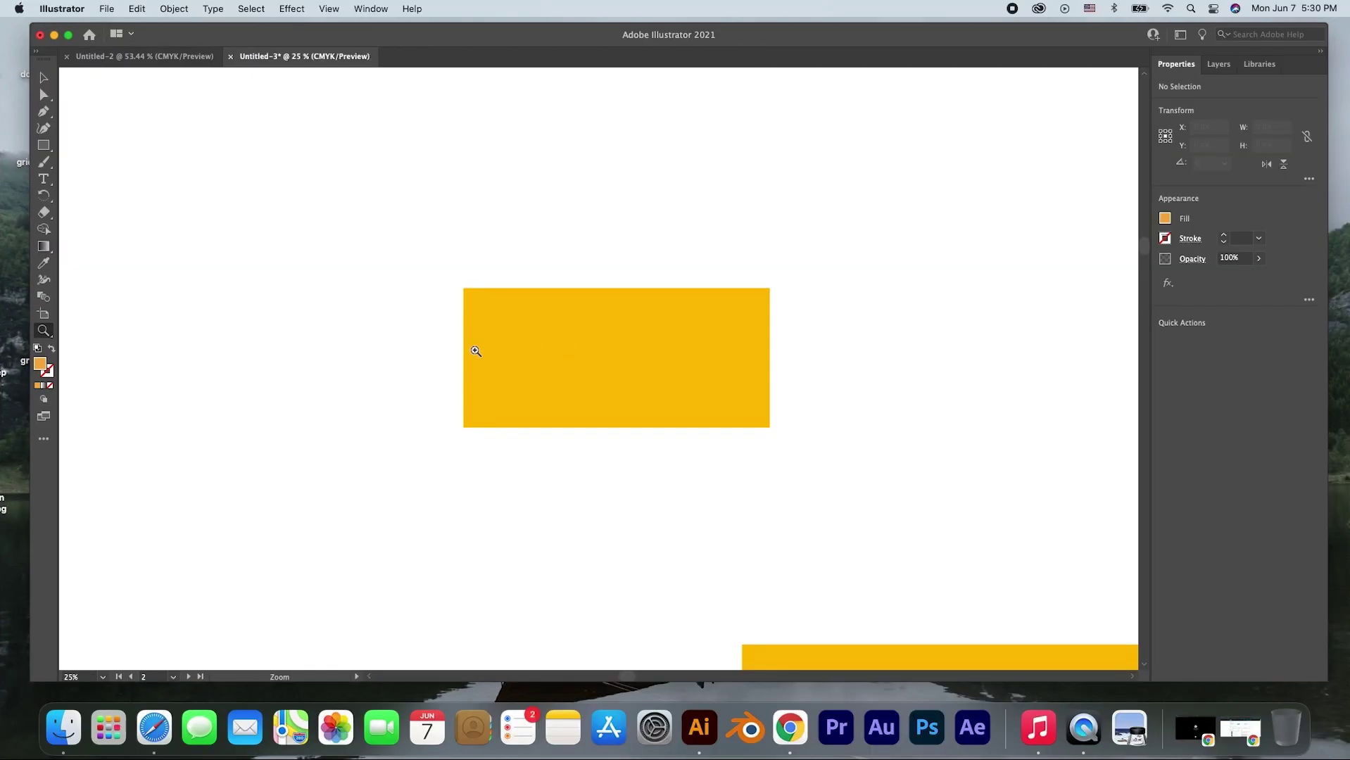
left_click(645, 409, "alt")
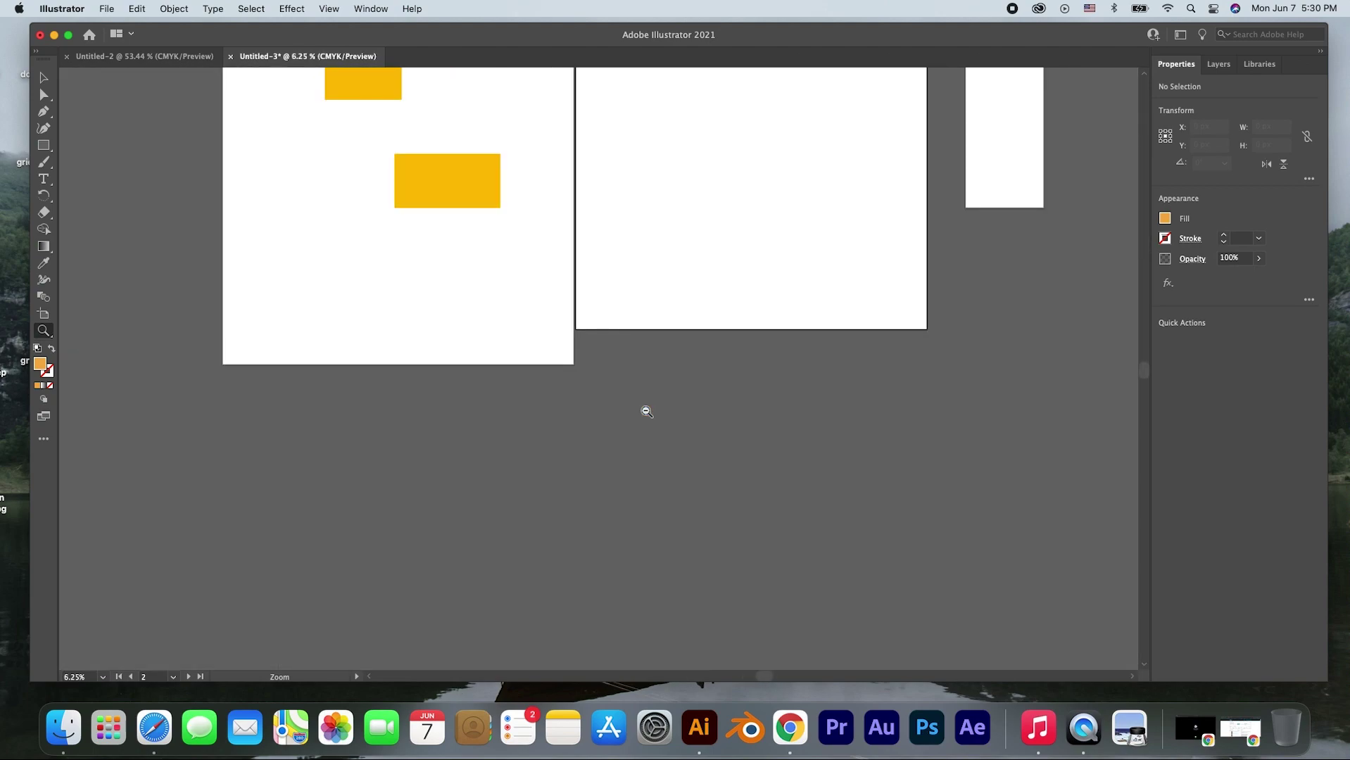
left_click(623, 324, "alt")
left_click(584, 250)
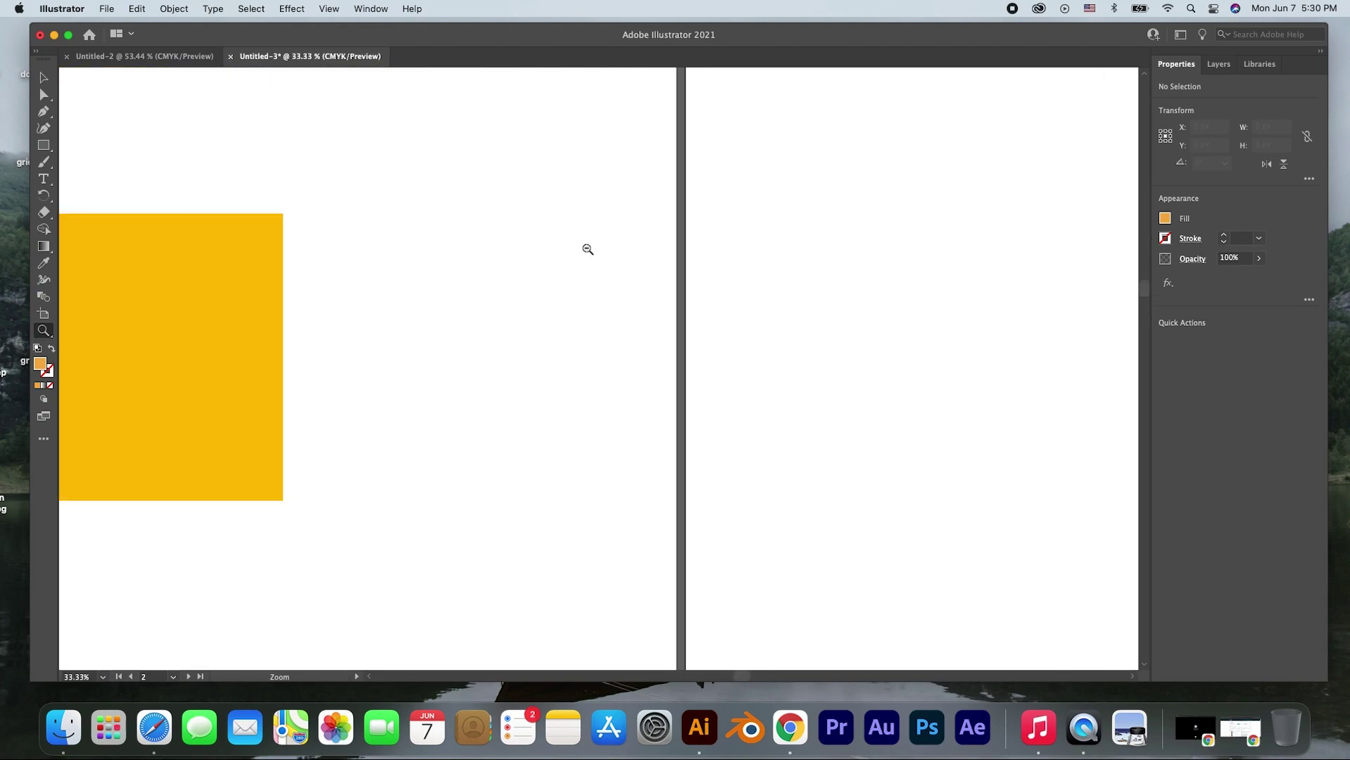
left_click(587, 249, "alt")
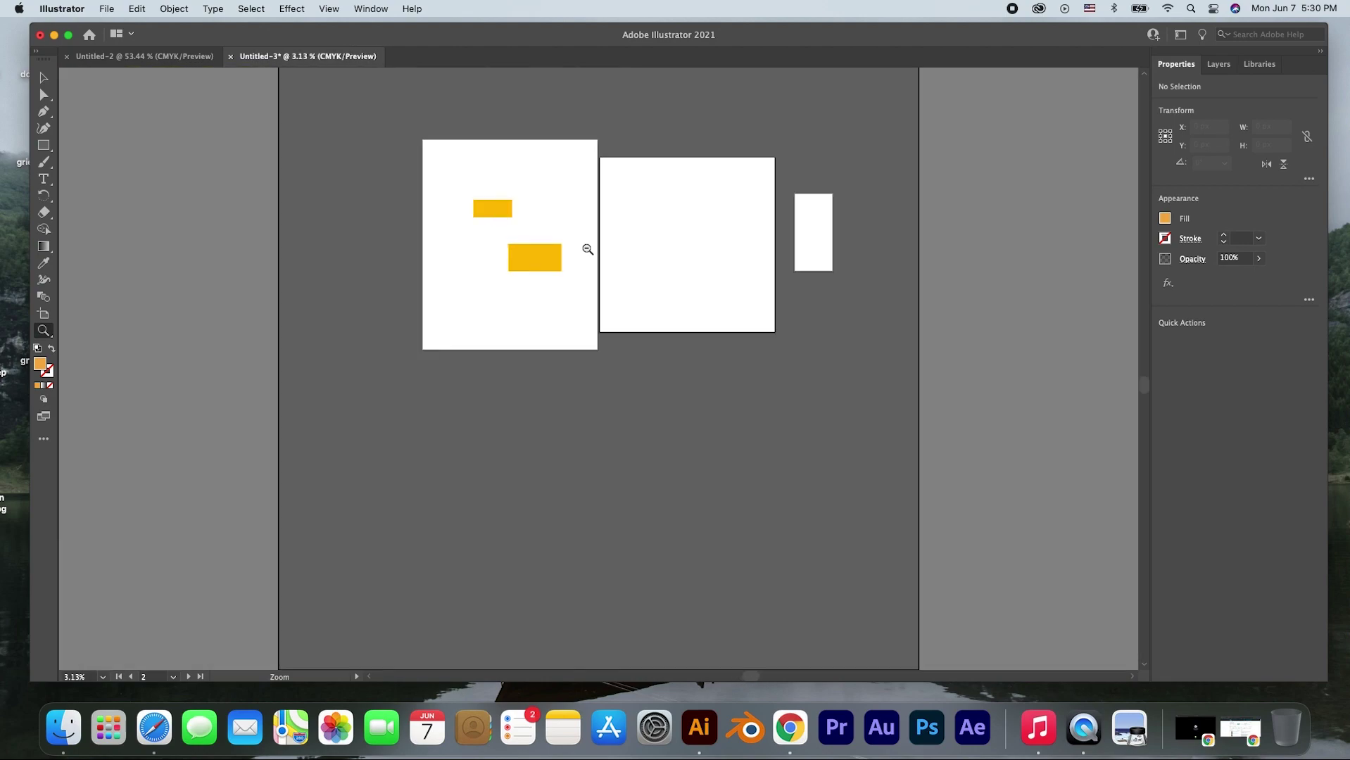
scroll(586, 252, "up", 5)
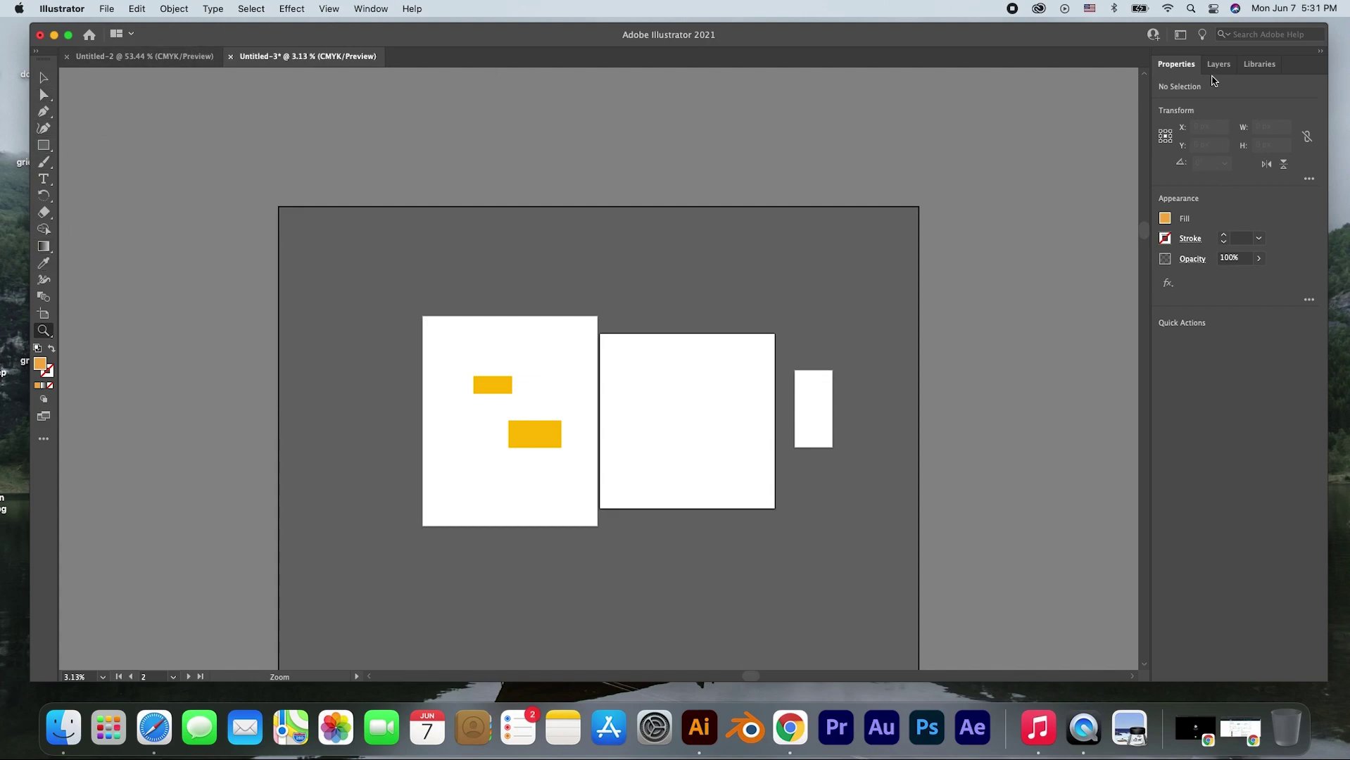
left_click(1218, 66)
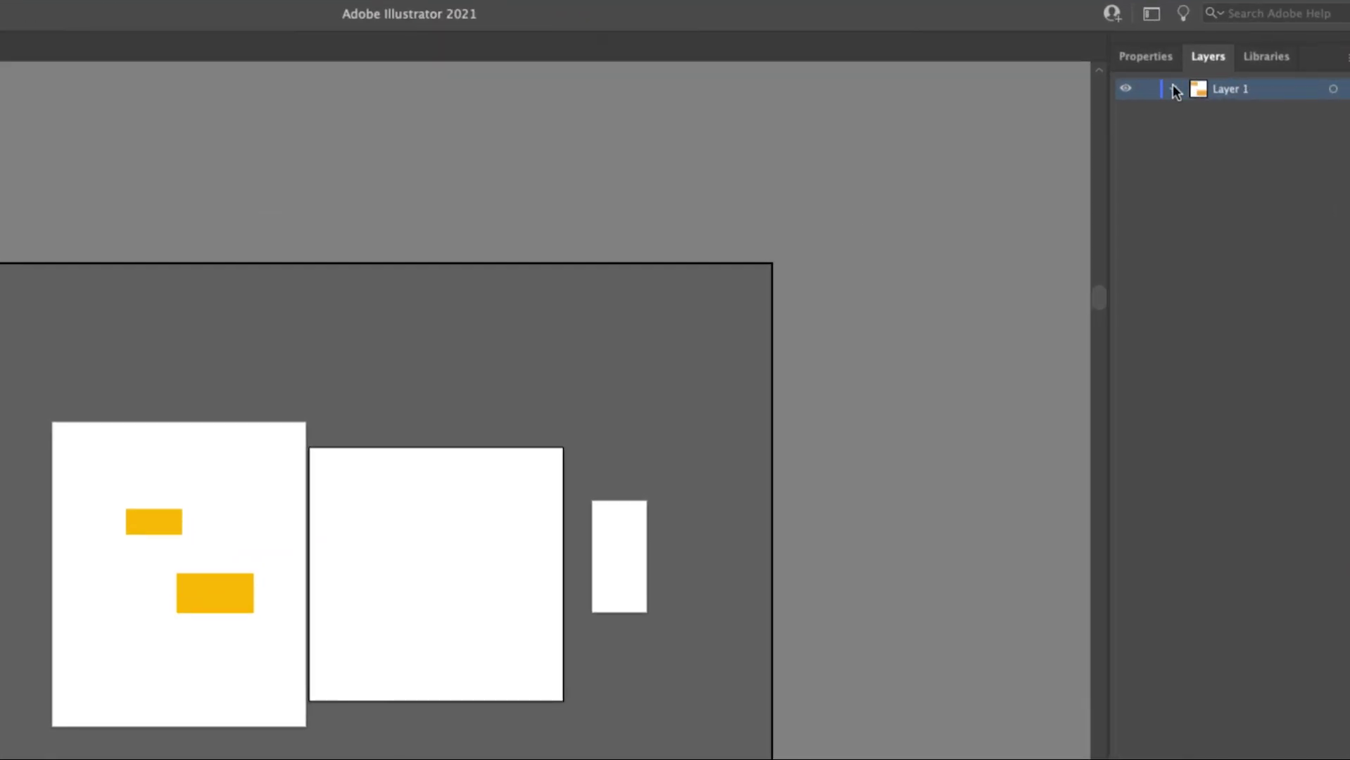
- Expand Layer 1 and toggle both rectangles' visibility off and back on
left_click(1173, 89)
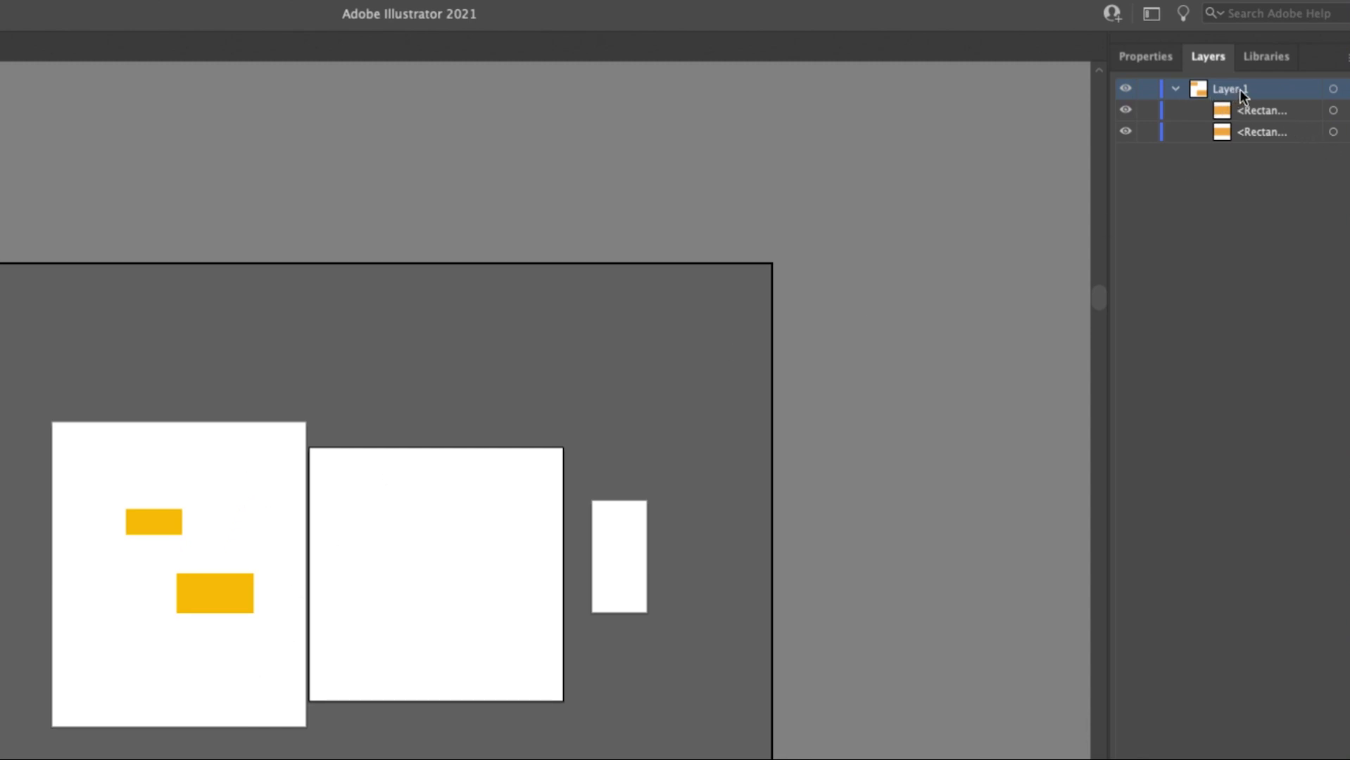
left_click(1125, 132)
left_click(1126, 132)
left_click_drag(1125, 109, 1125, 131)
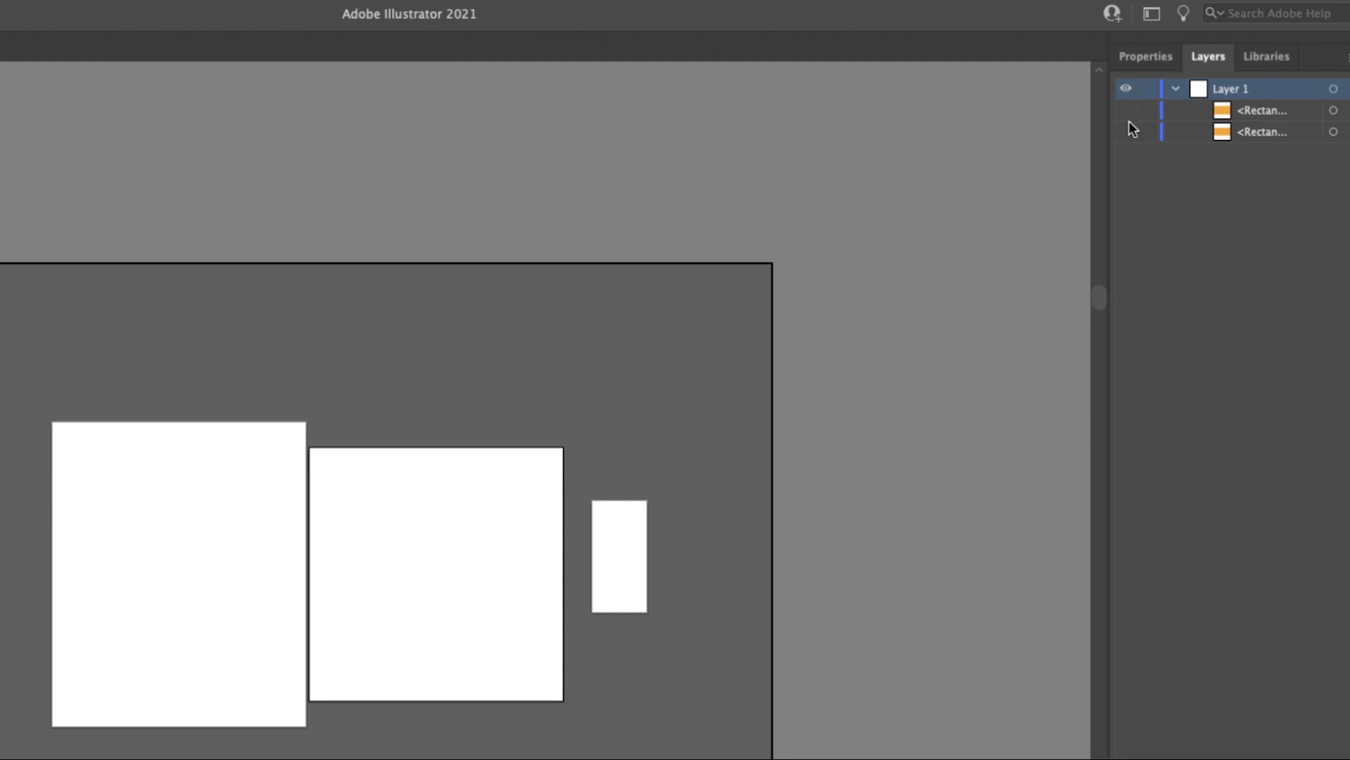
left_click(1126, 131)
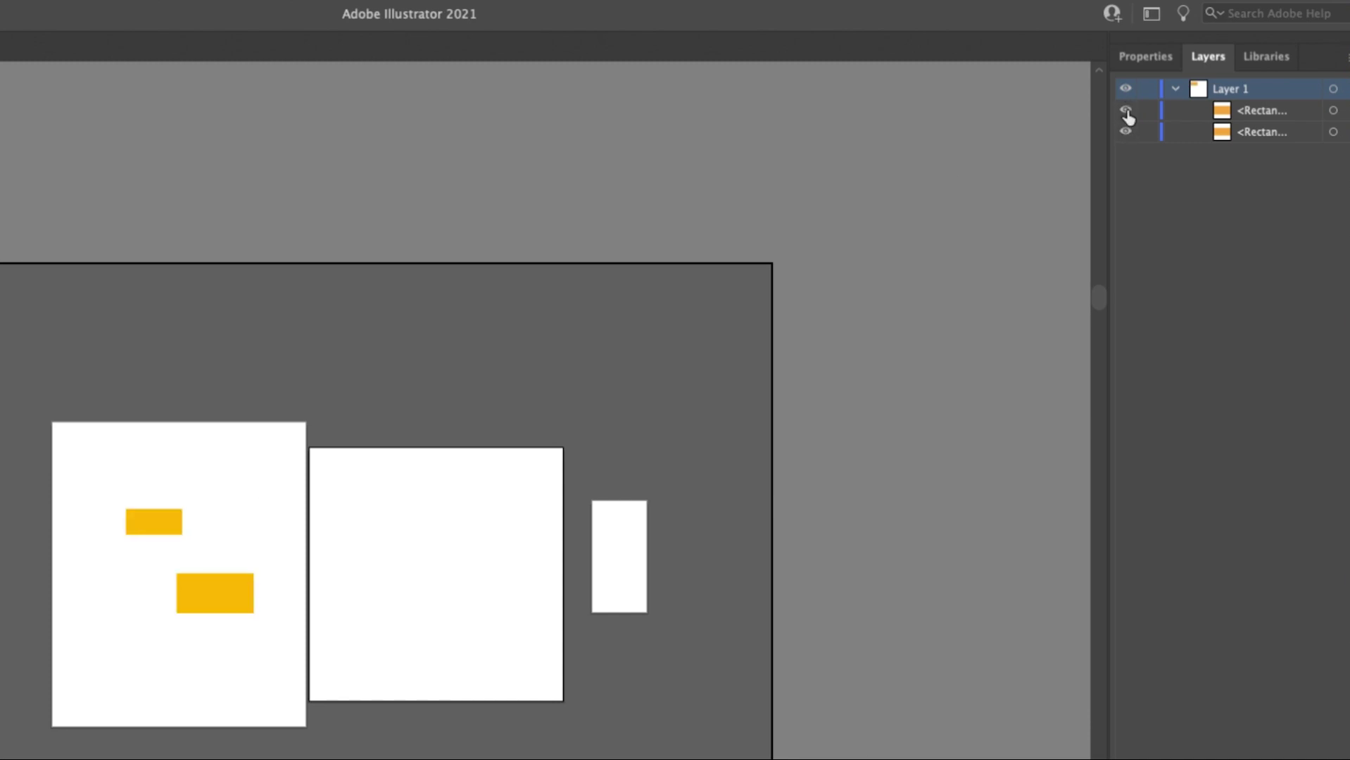
- Select each rectangle sublayer and Layer 1, then return to the Properties panel
left_click(1257, 110)
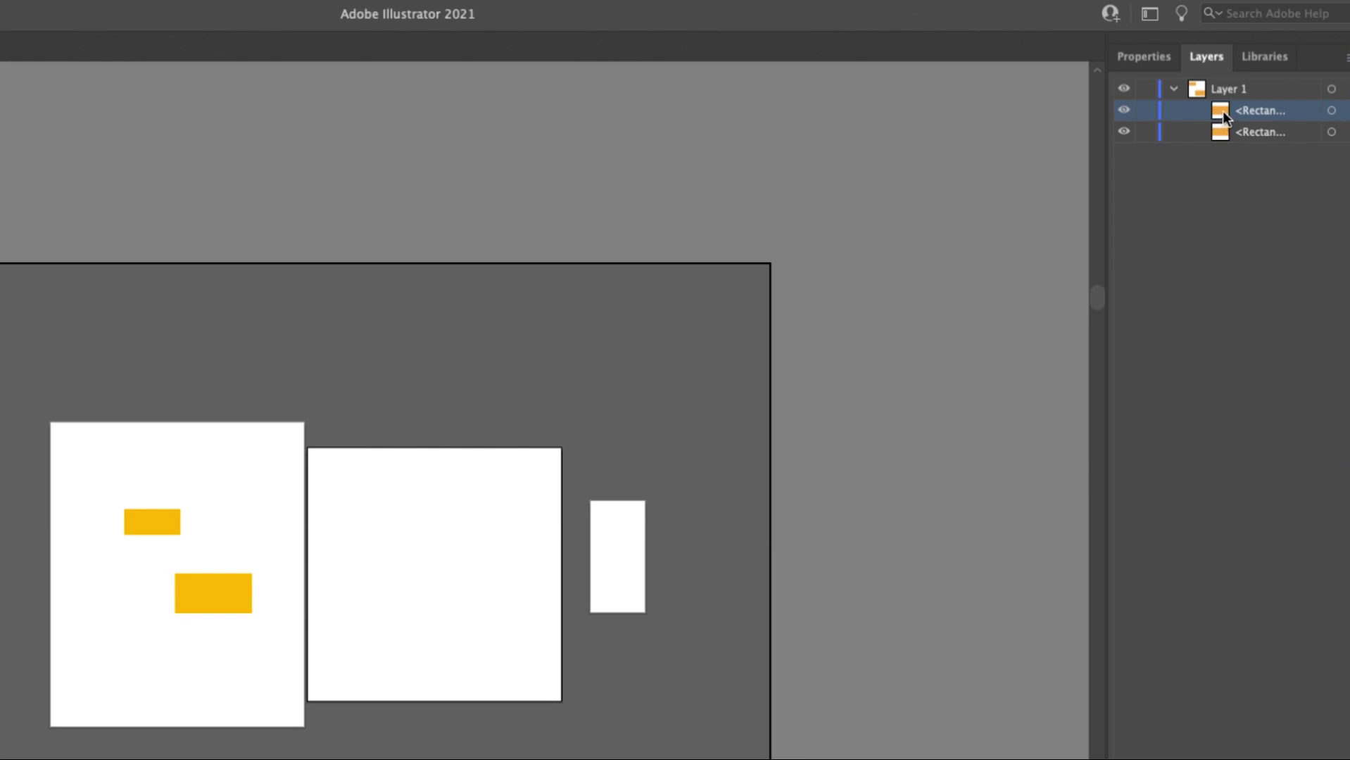
left_click(1230, 129)
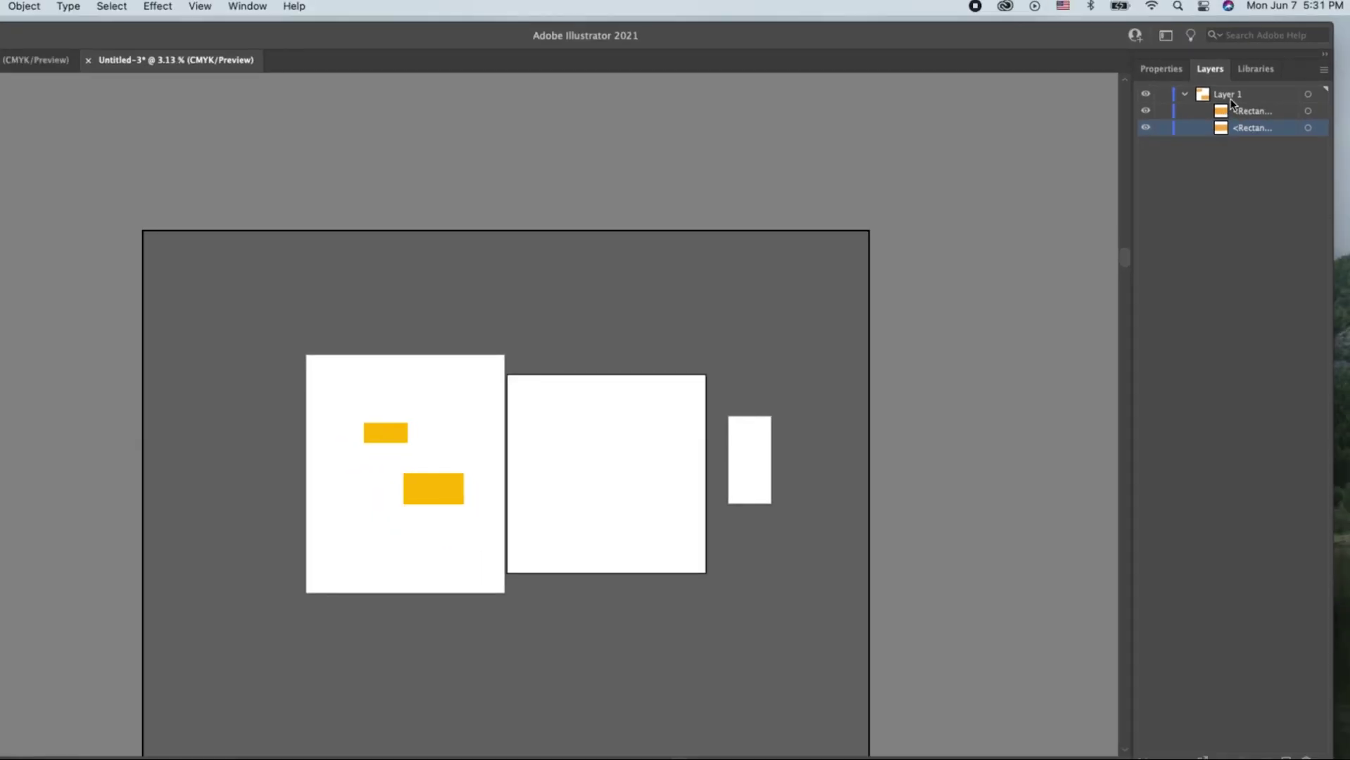
left_click(1250, 70)
left_click(1210, 67)
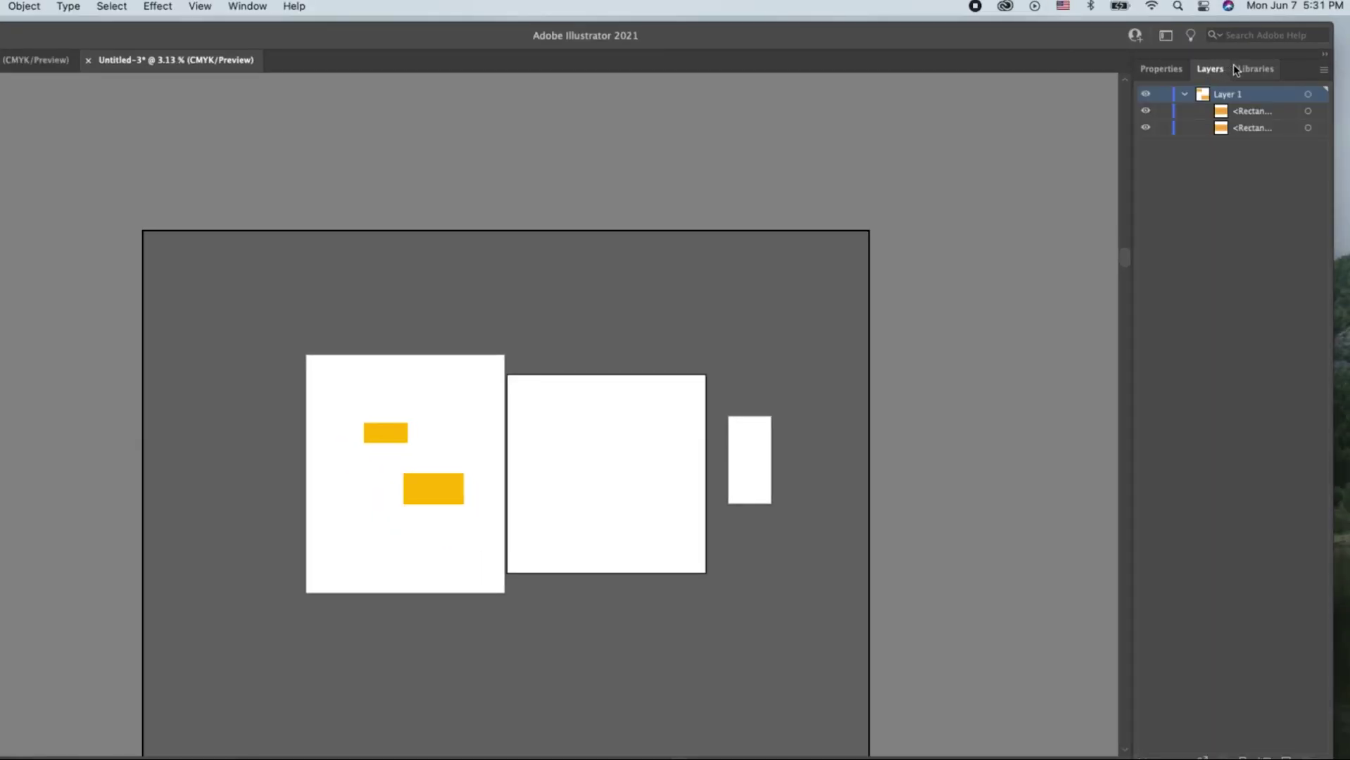
left_click(1161, 68)
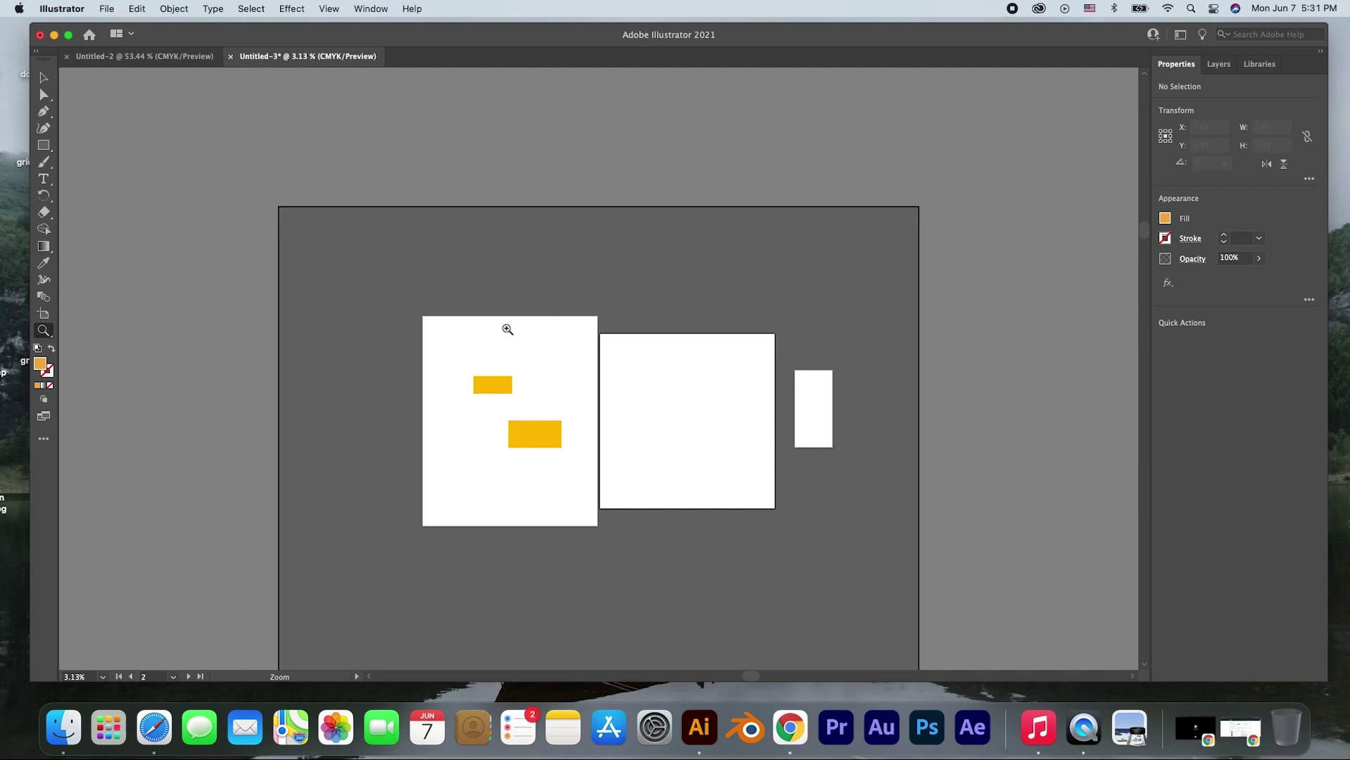
left_click(111, 9)
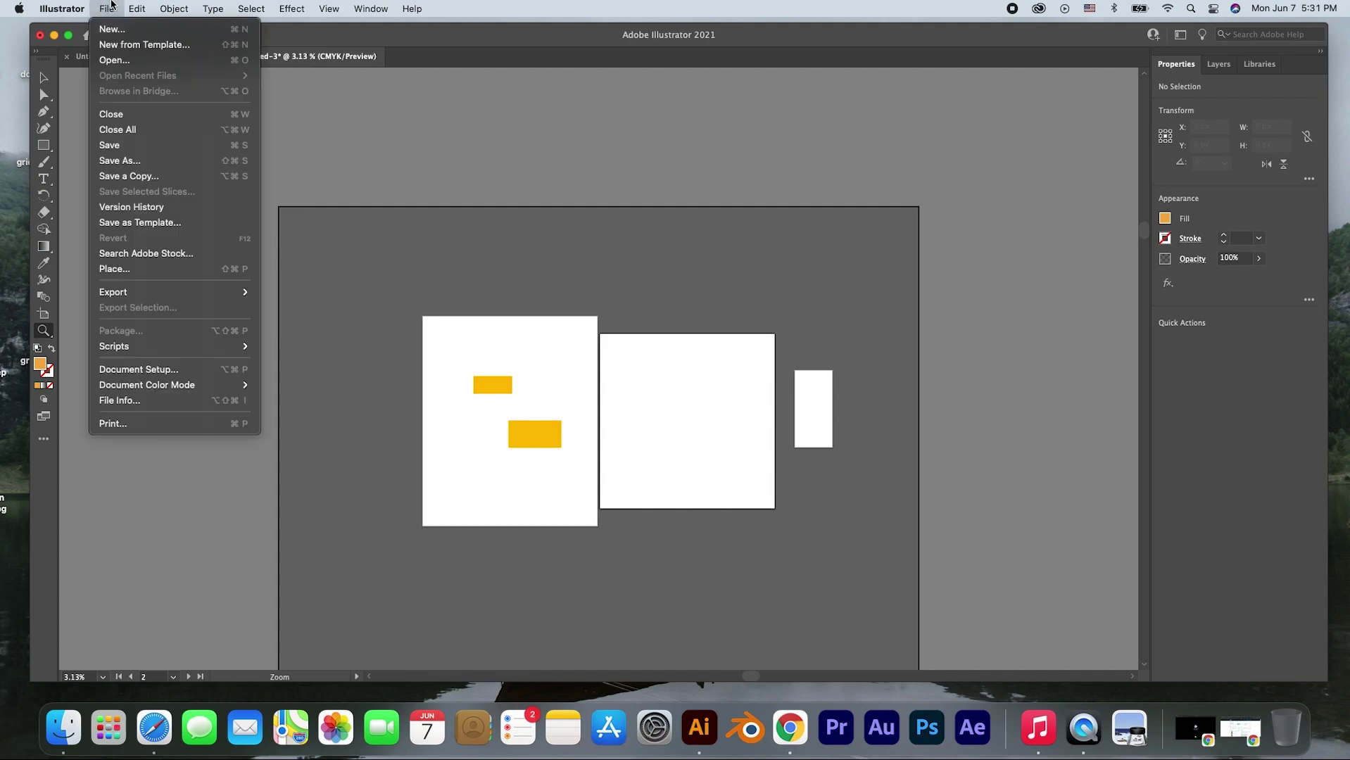
mouse_move(112, 292)
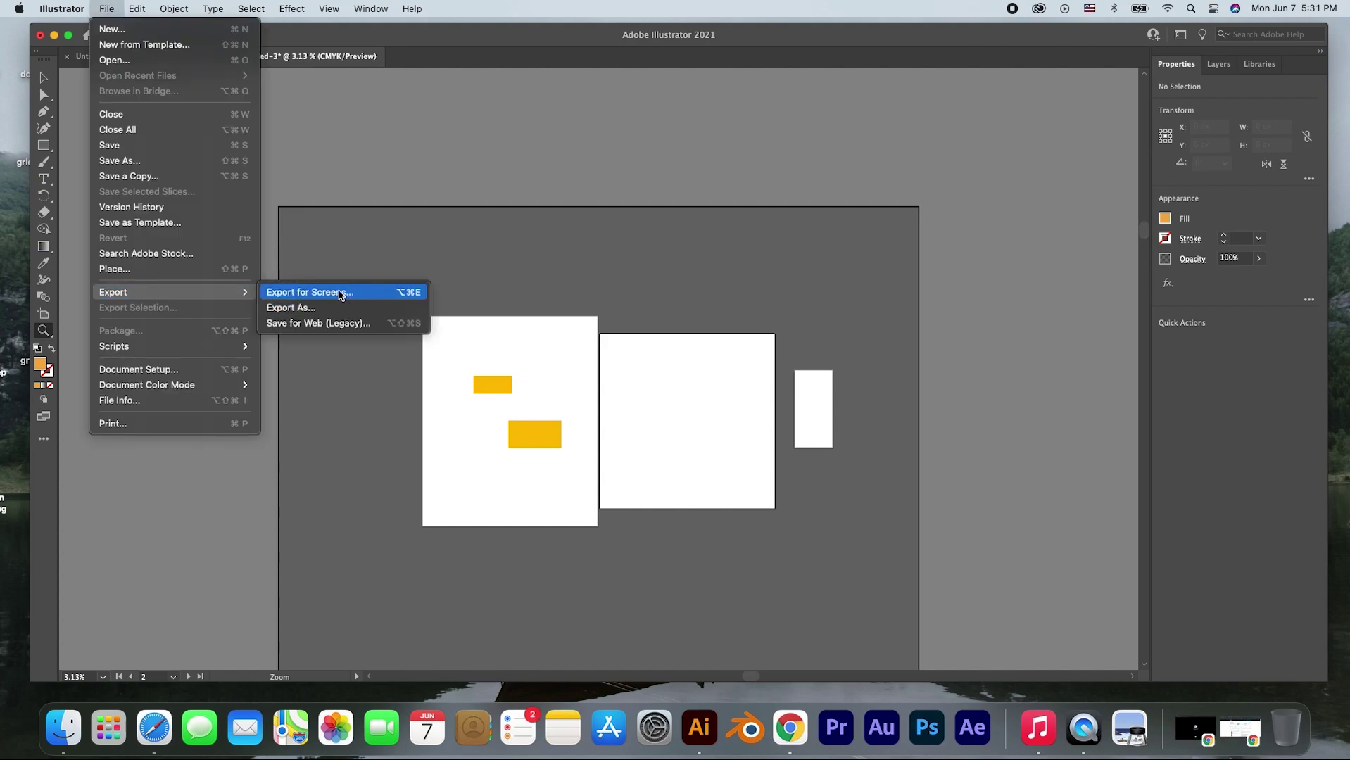
left_click(322, 308)
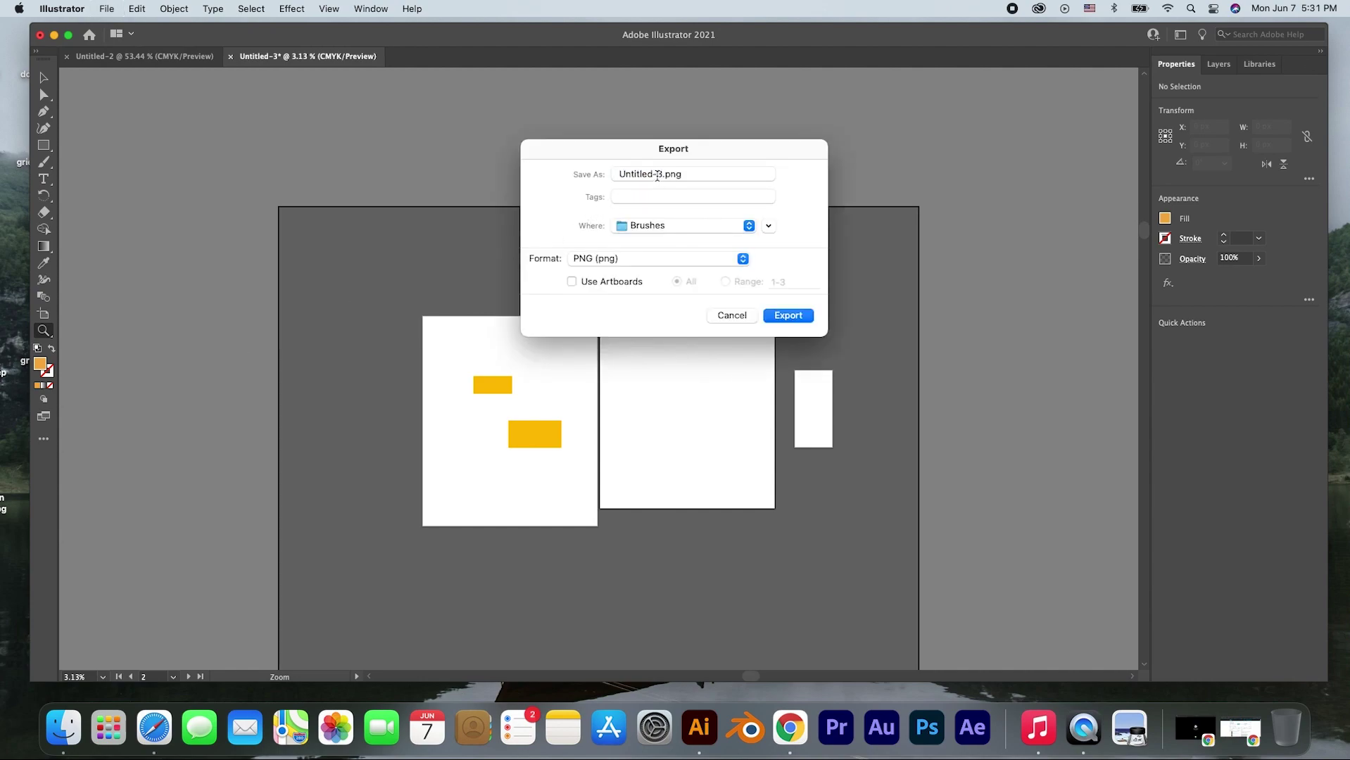
left_click_drag(658, 176, 623, 179)
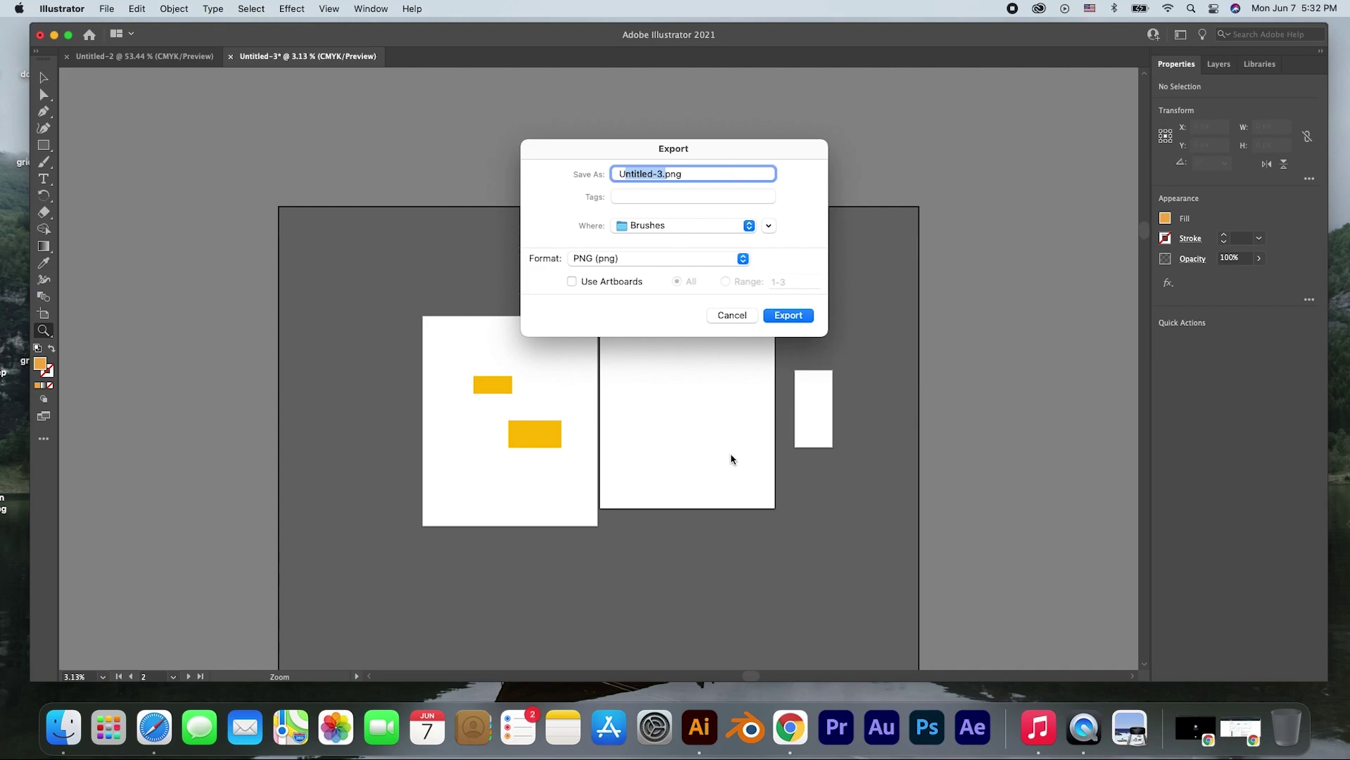
left_click(720, 318)
scroll(612, 349, "down", 1)
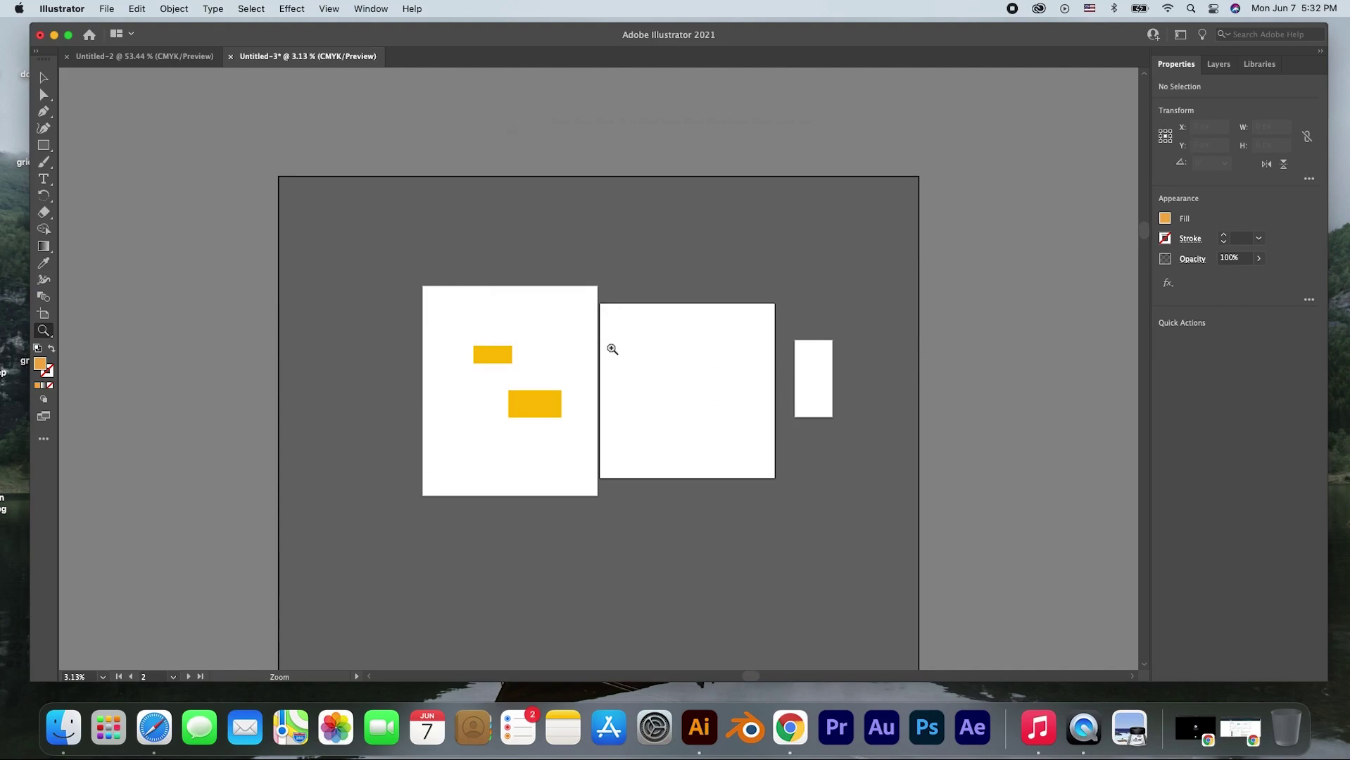
- Delete both yellow rectangles from the first artboard
scroll(612, 348, "down", 5)
scroll(386, 388, "up", 10)
scroll(387, 388, "down", 8)
scroll(570, 382, "up", 4)
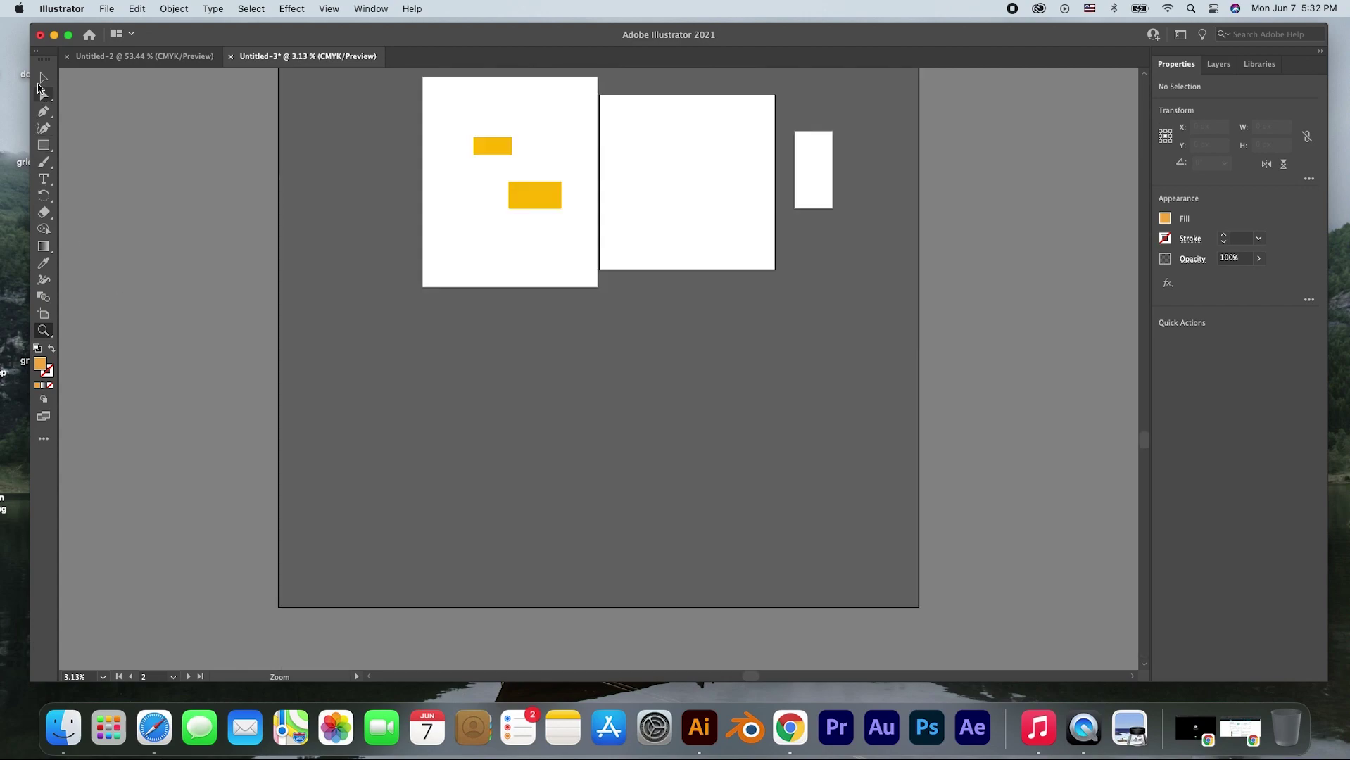
key("v")
scroll(570, 539, "up", 5)
left_click(553, 595)
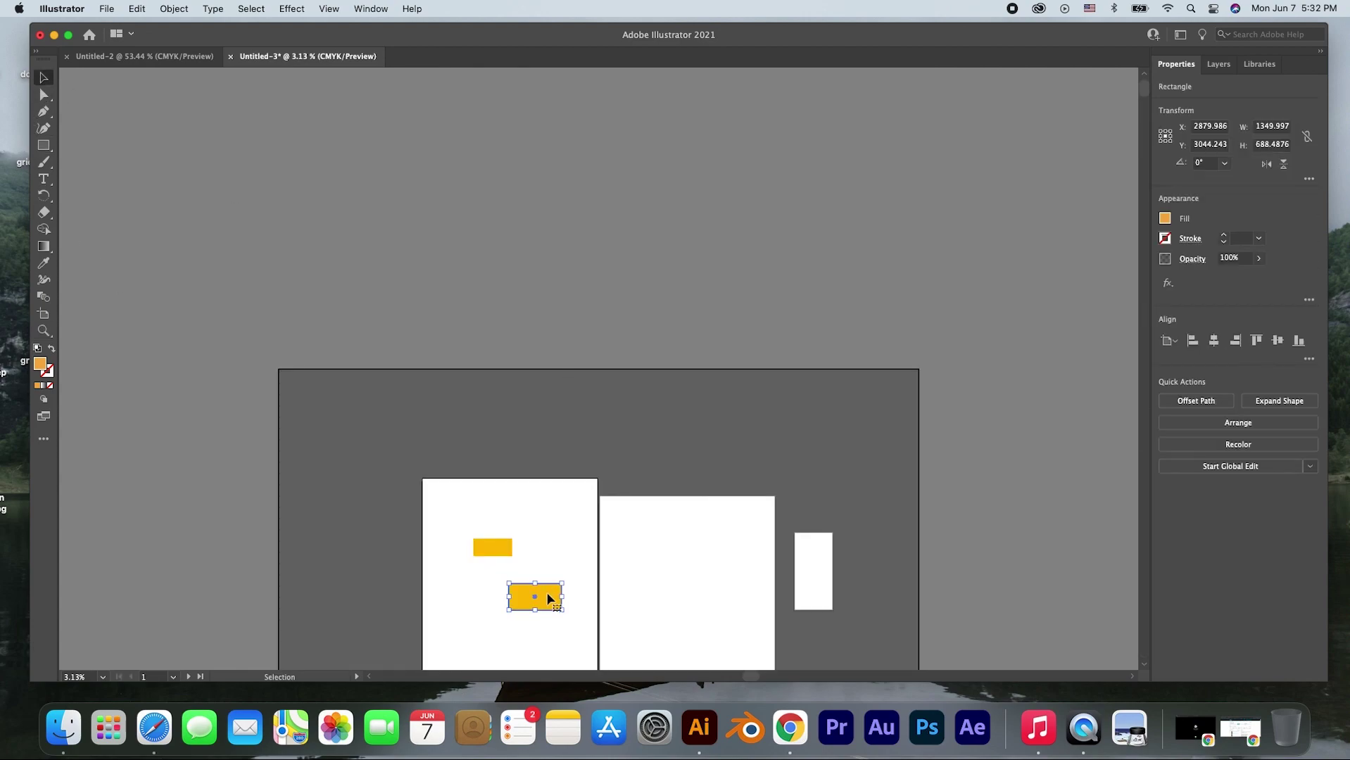
key("Delete")
left_click(505, 551)
key("Delete")
- Type MOHAMED on the first artboard, then enlarge it and move it higher
left_click(44, 179)
left_click(484, 561)
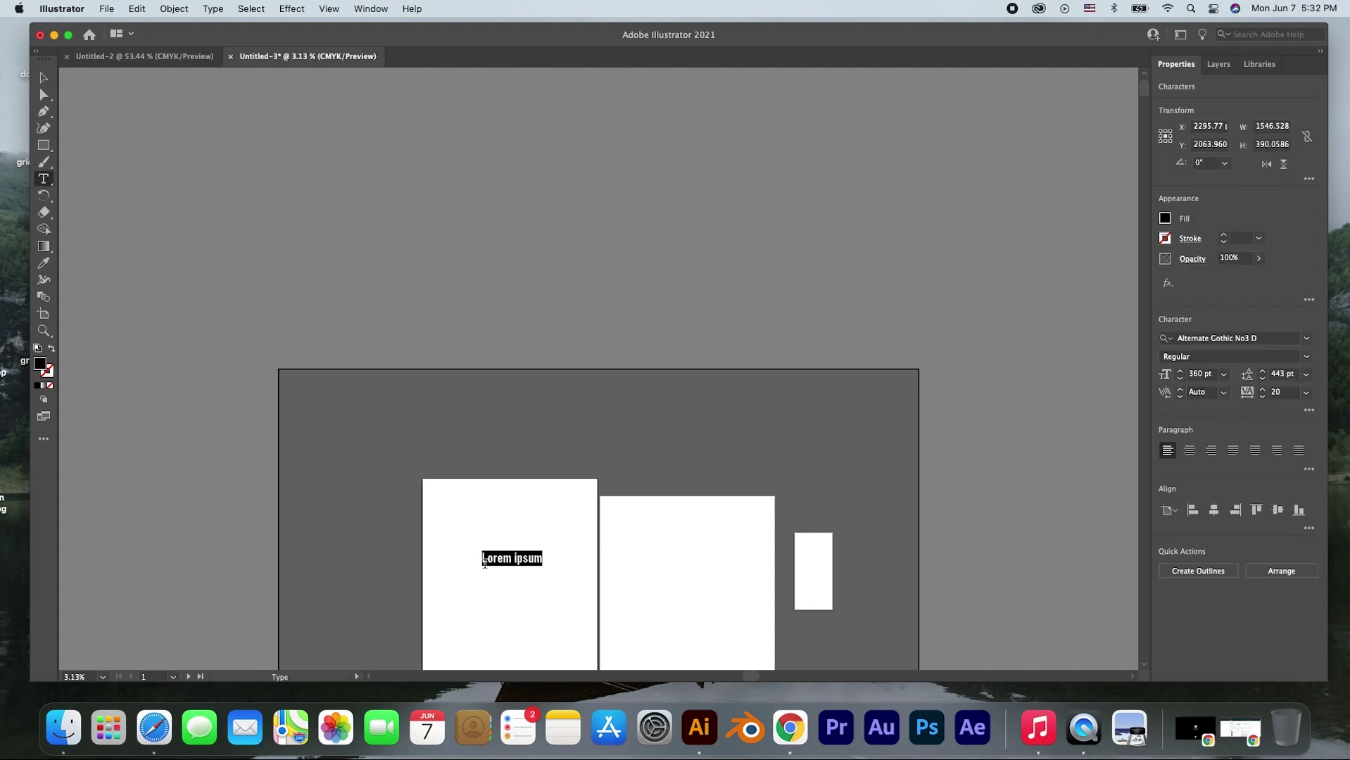
type("MOHAMED")
left_click(43, 78)
scroll(483, 662, "down", 1)
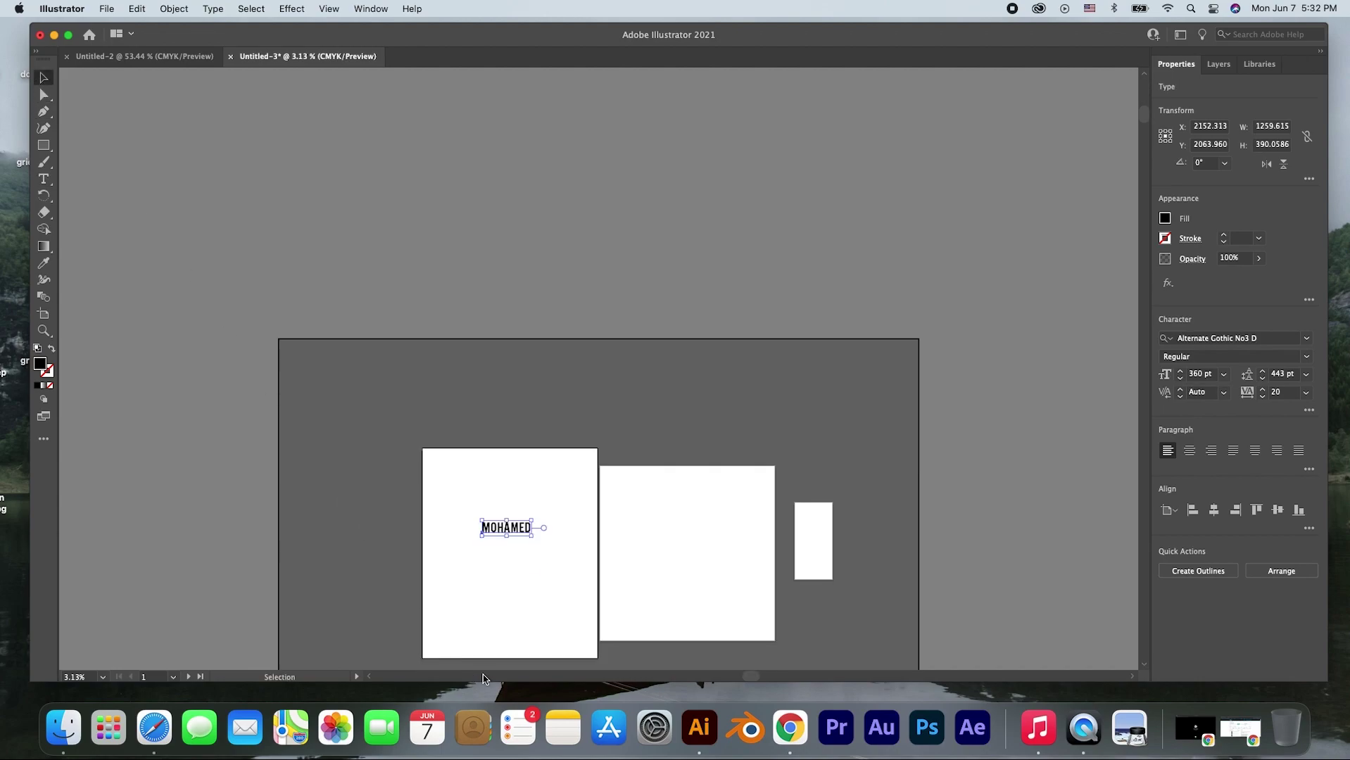
mouse_move(533, 538)
left_mouse_down()
mouse_move(545, 547)
mouse_move(521, 501)
mouse_move(693, 511)
left_mouse_up()
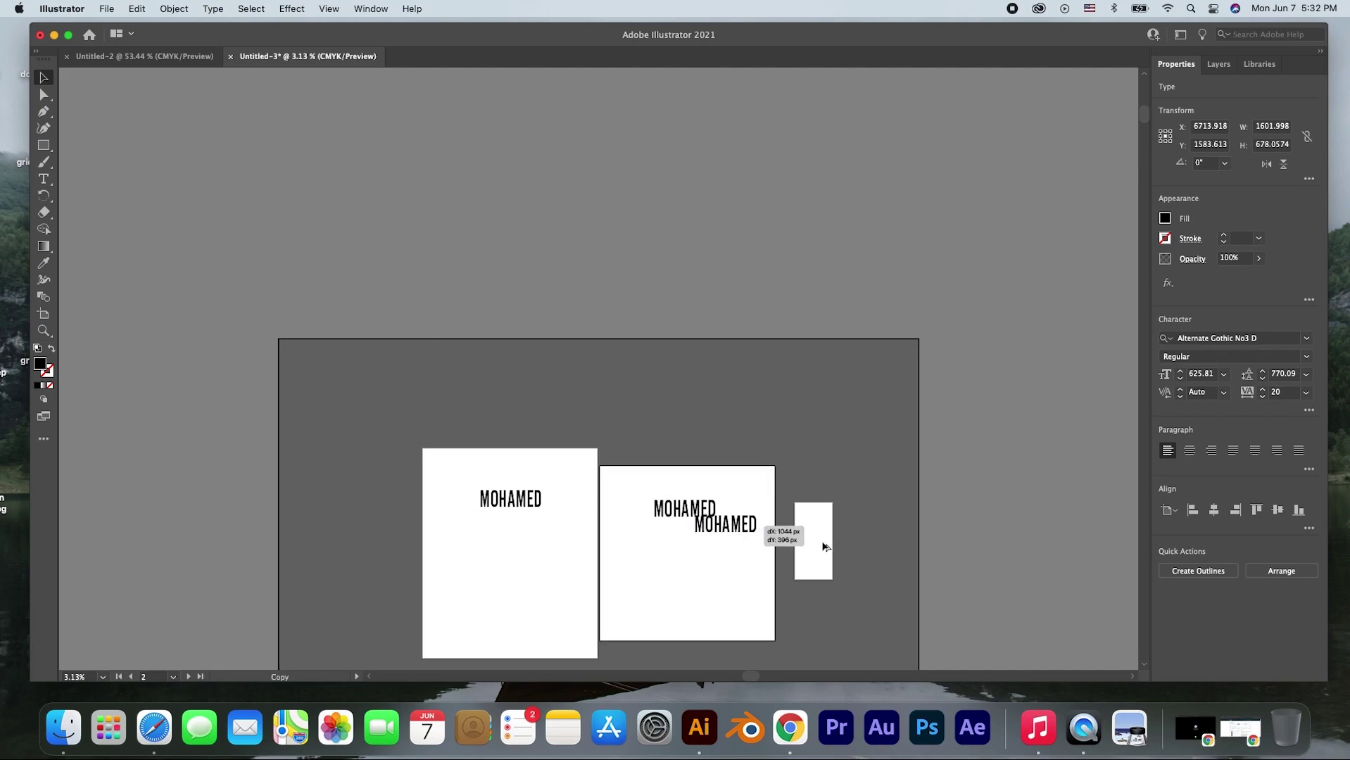
- Place a copy of MOHAMED on the narrow third artboard
mouse_move(693, 512)
left_mouse_down()
mouse_move(847, 546)
mouse_move(817, 535)
left_mouse_up()
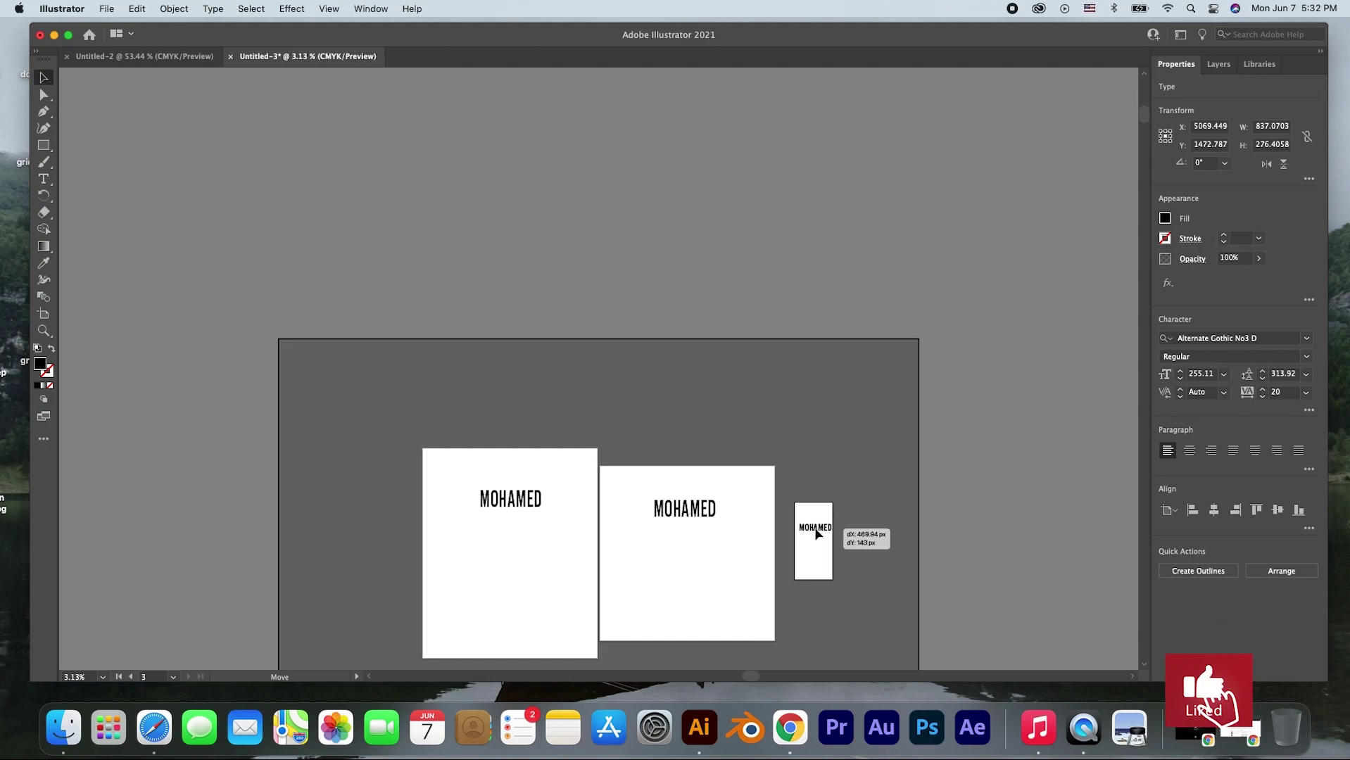
left_click(879, 556)
scroll(781, 557, "down", 1)
scroll(781, 557, "down", 5)
scroll(768, 527, "up", 5)
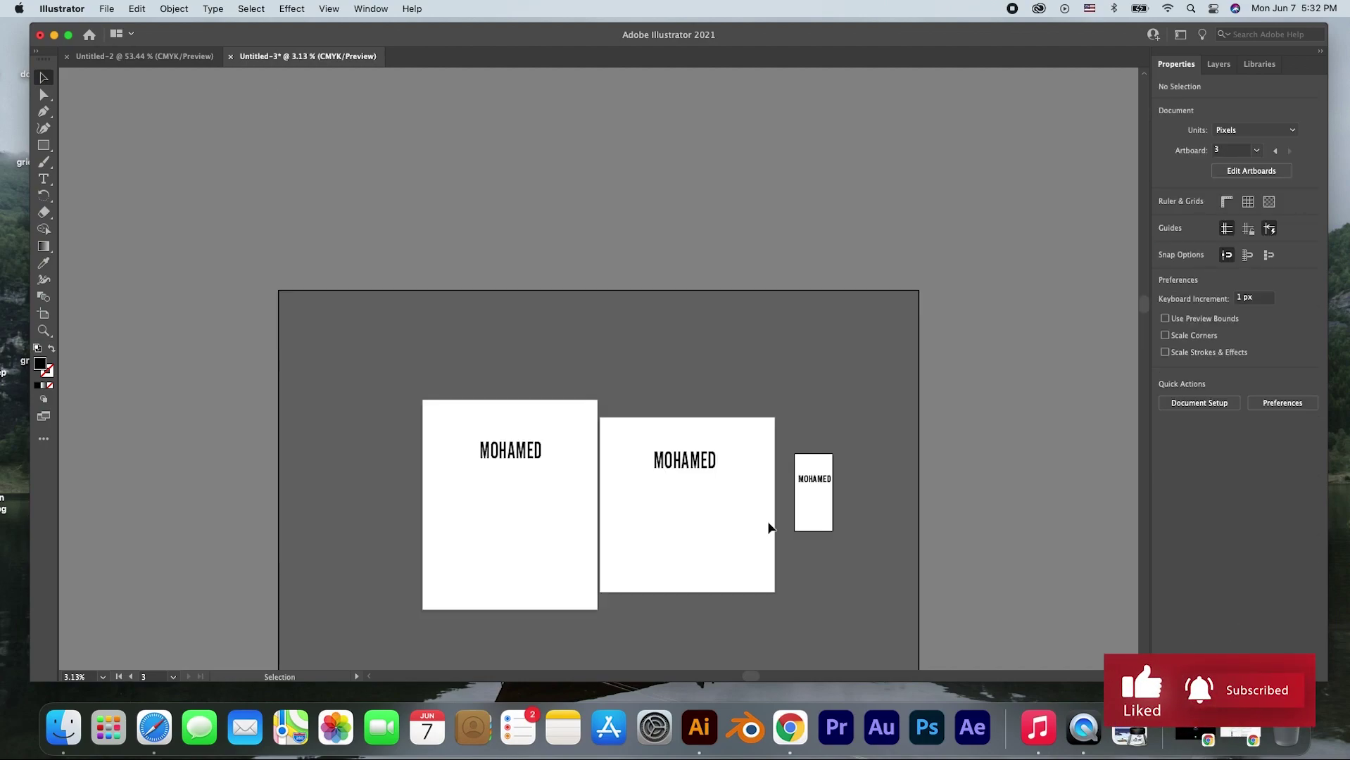
left_click_drag(908, 378, 491, 643)
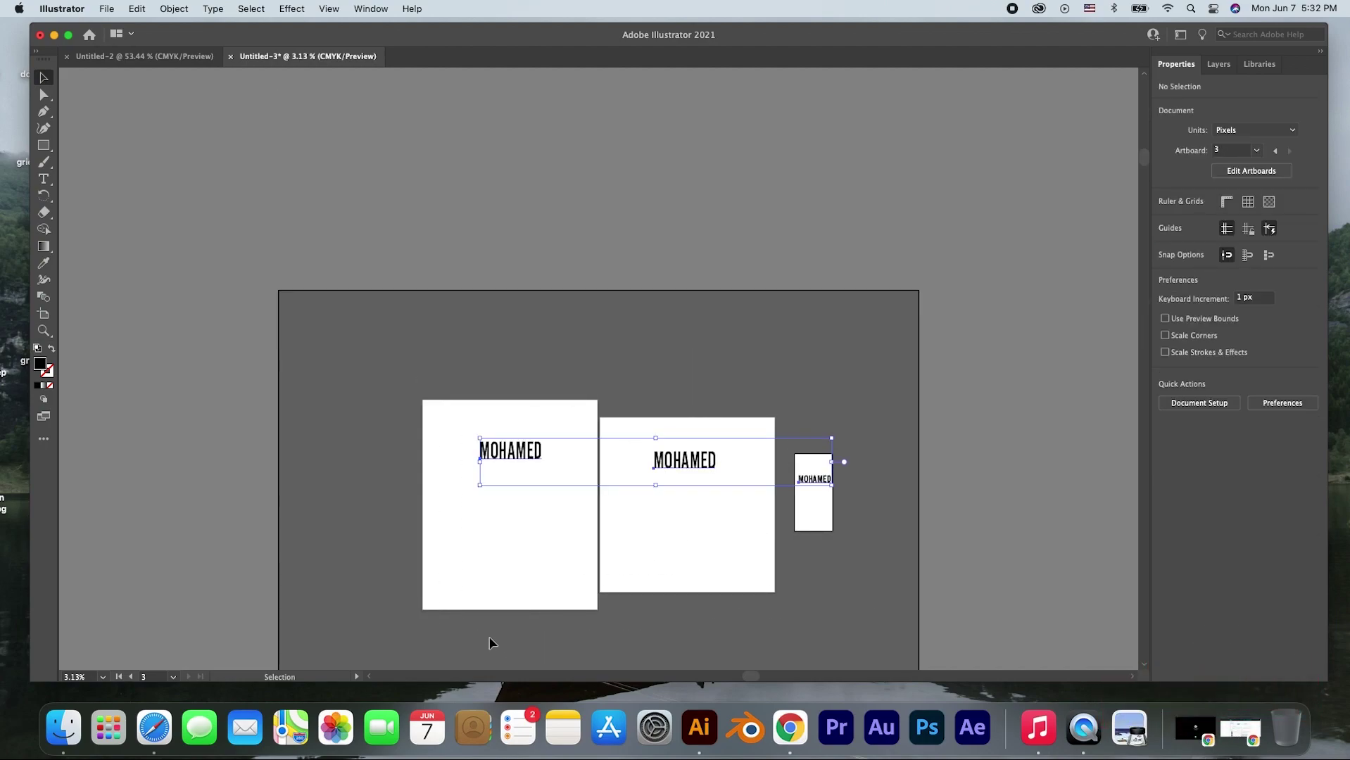
- Activate the first and third artboards and select all the MOHAMED text objects
left_click(277, 172)
left_click(532, 511)
left_click(829, 495)
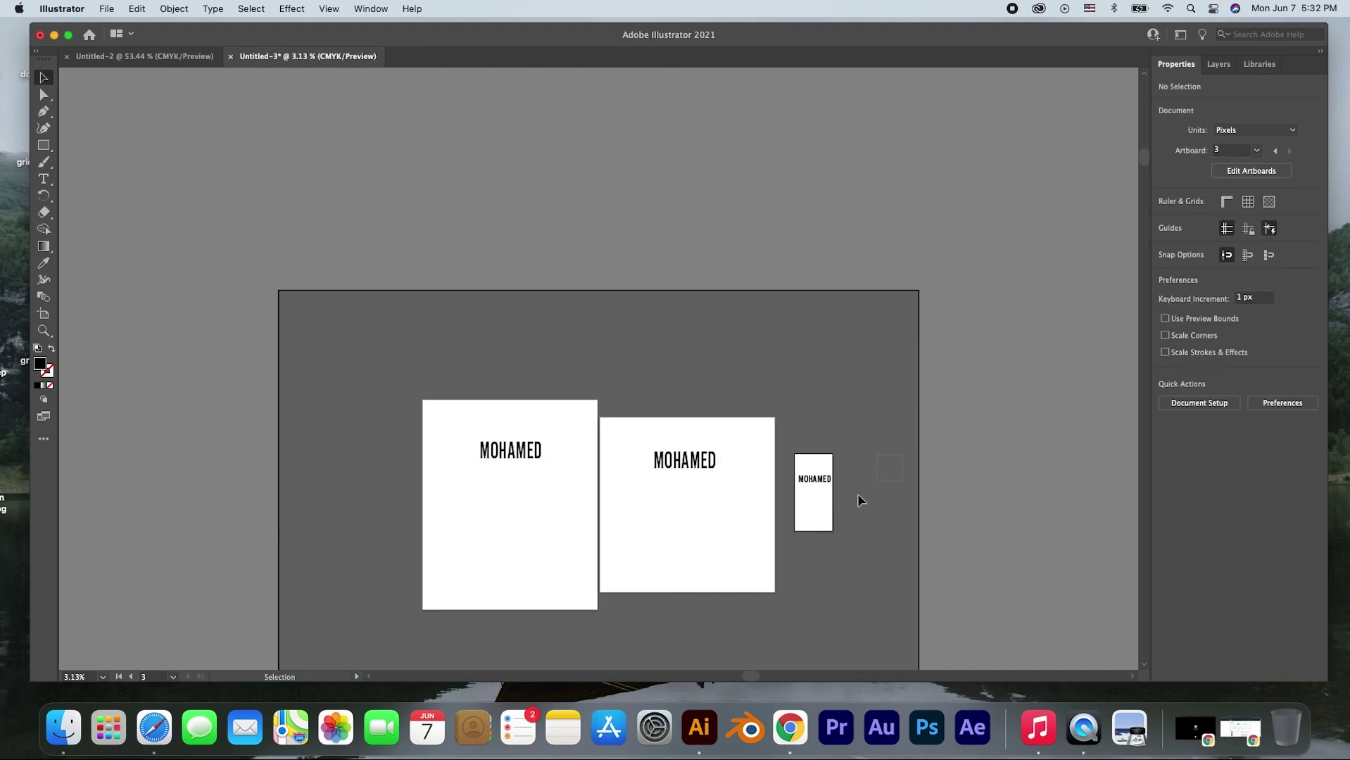
key("super+a")
left_click(627, 232)
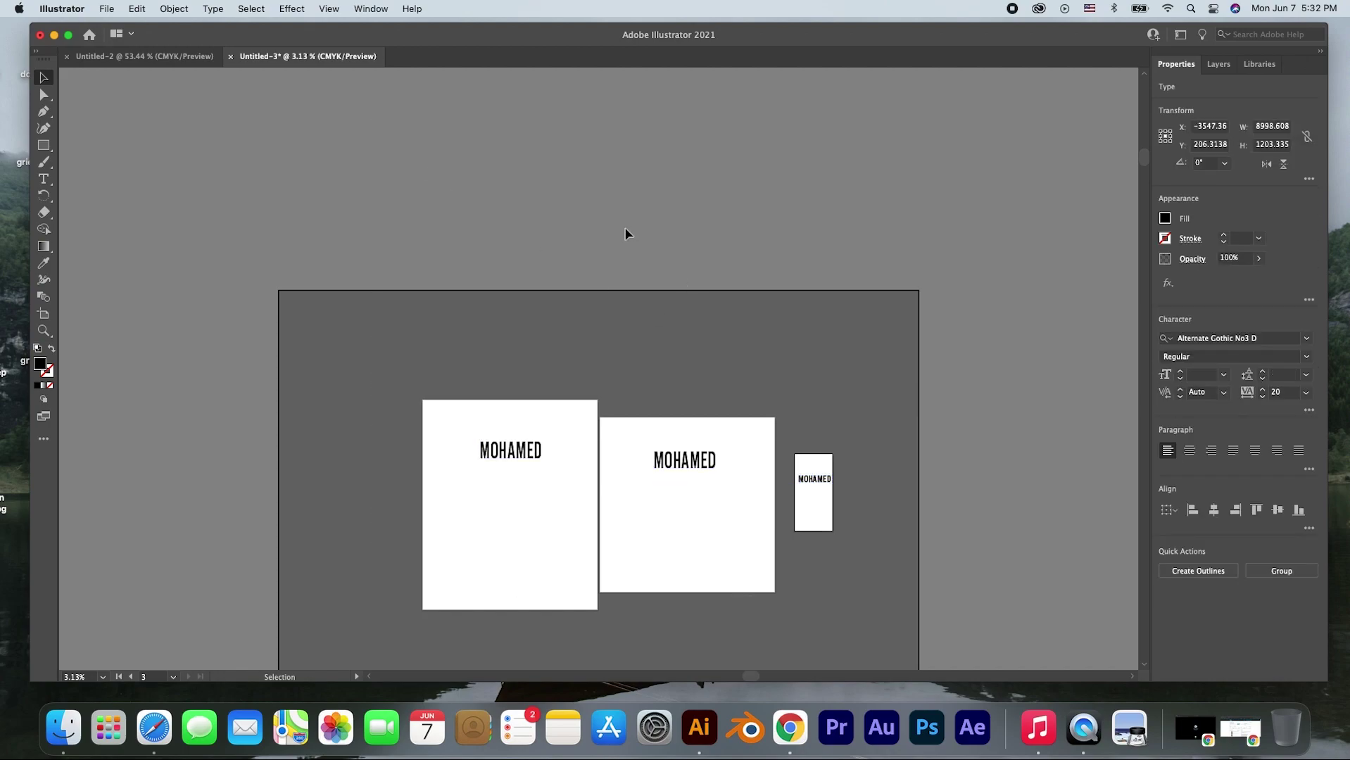
left_click(137, 8)
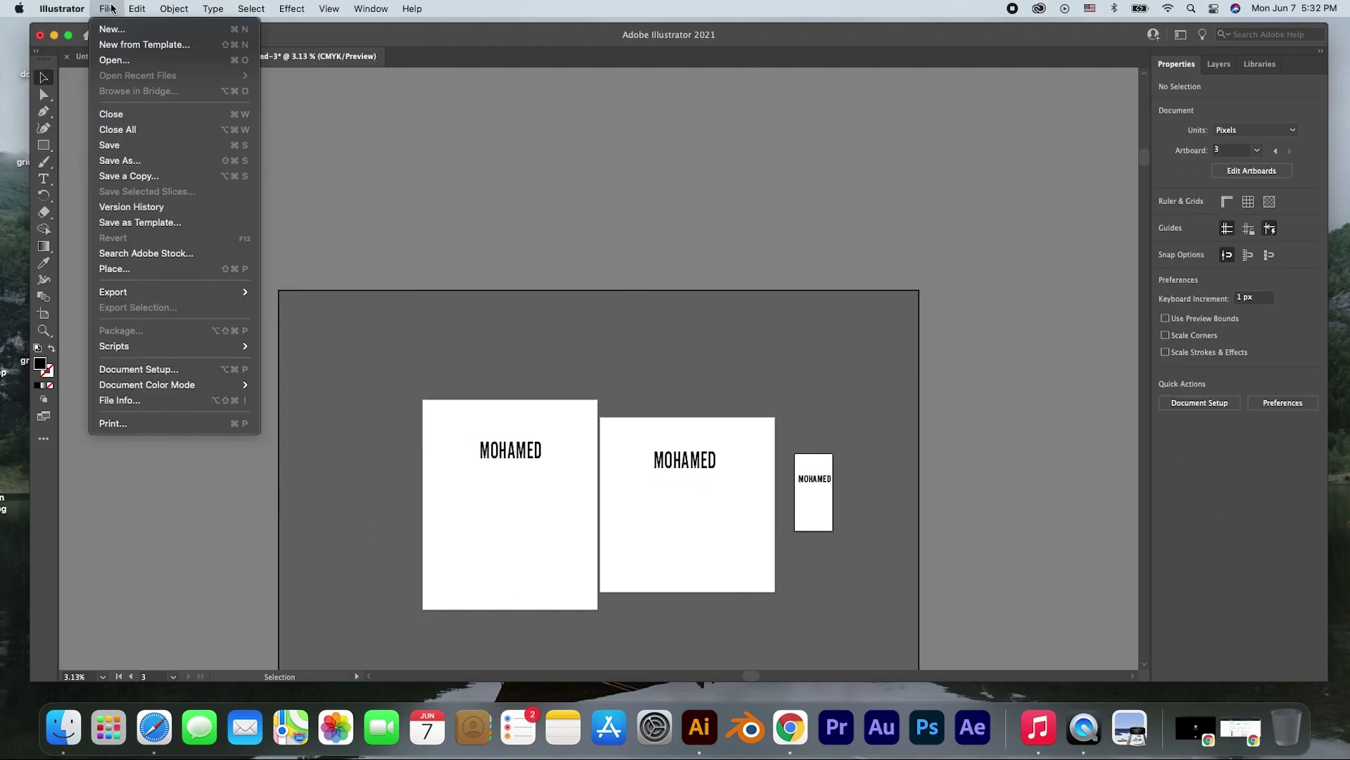
mouse_move(107, 9)
mouse_move(109, 289)
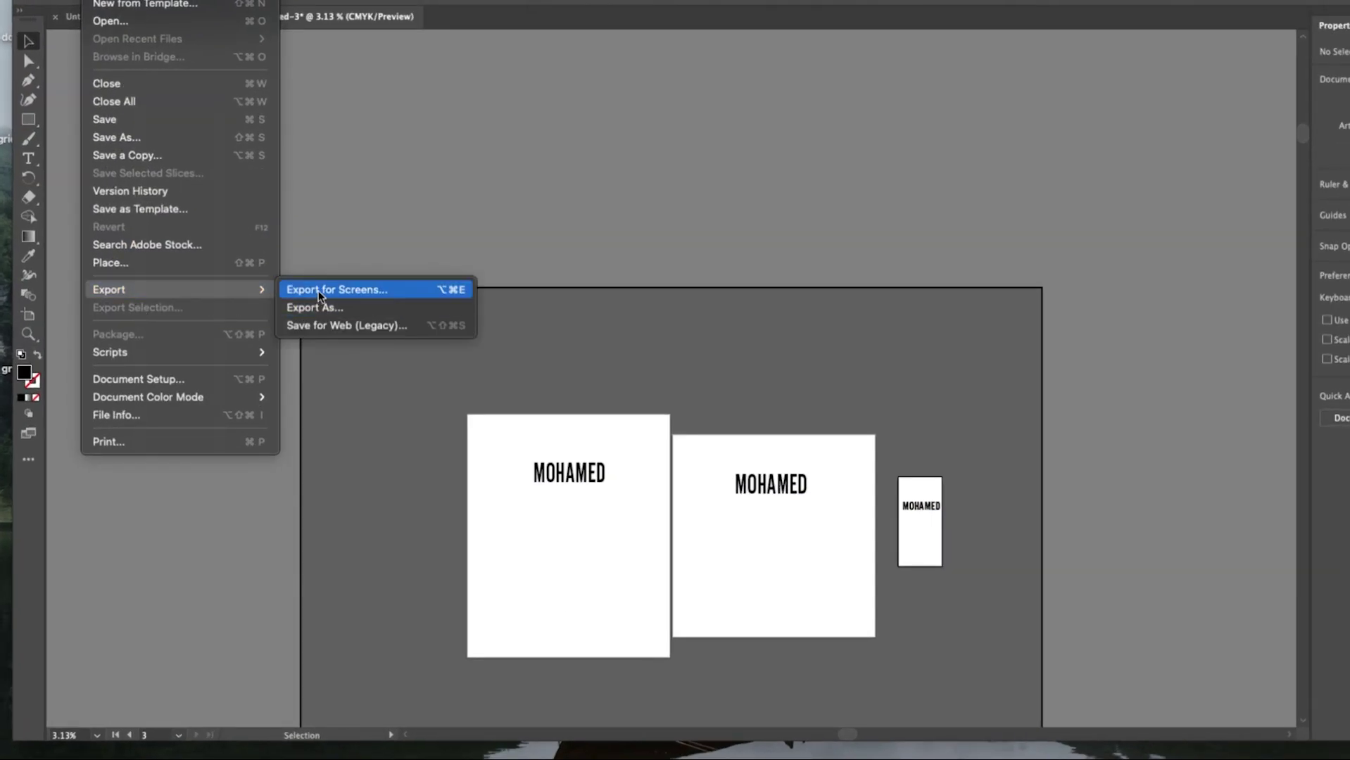
- Name the export tshirt, saving to the Desktop as PNG with Use Artboards on
left_click(326, 311)
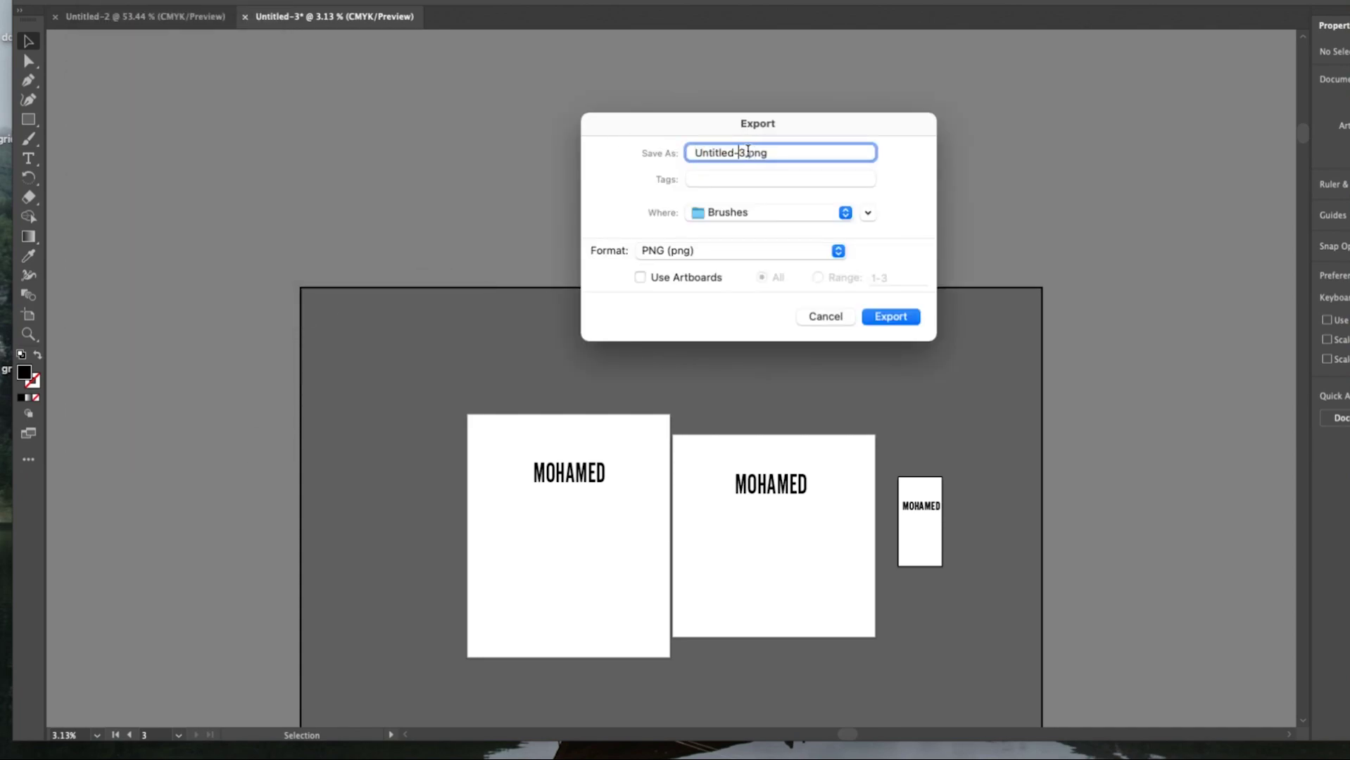
type("tshirt")
left_click(716, 214)
left_click(764, 432)
left_click(641, 278)
left_click(697, 252)
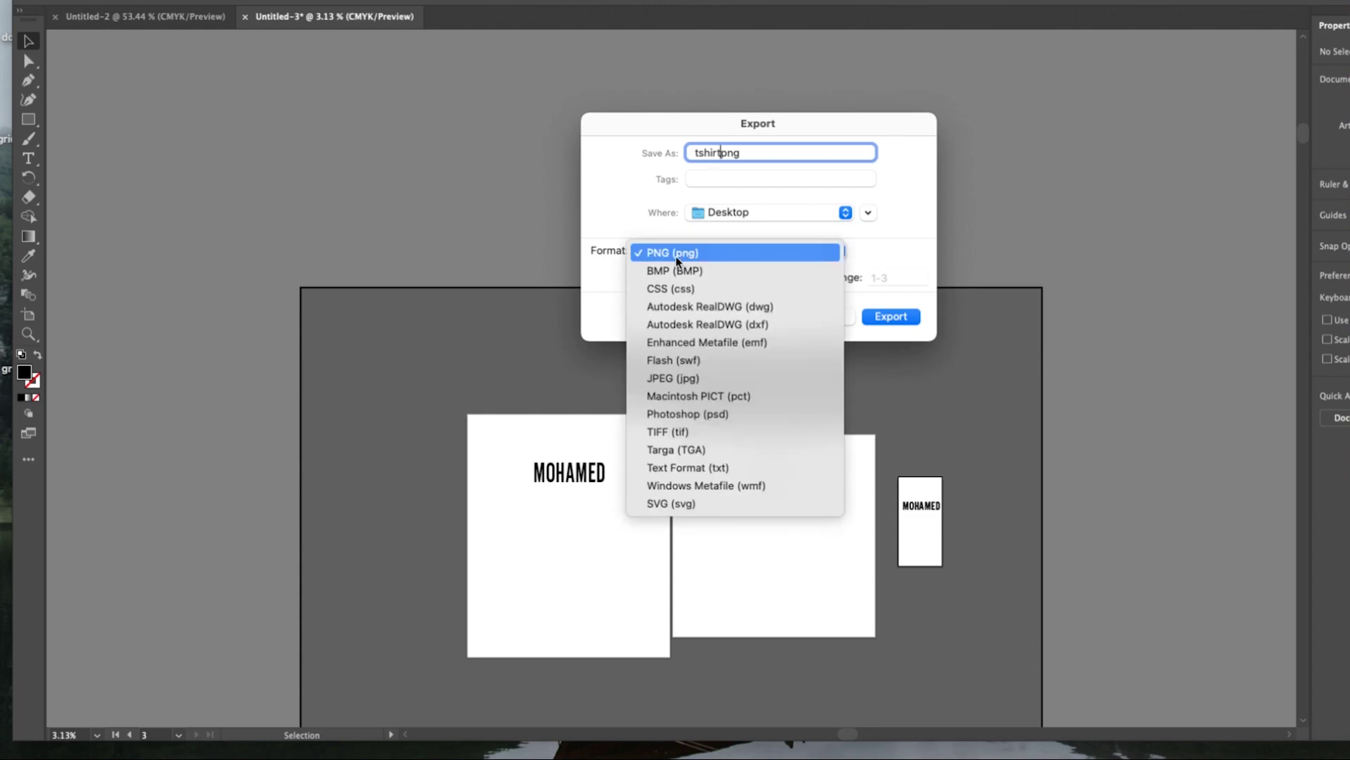
left_click(672, 255)
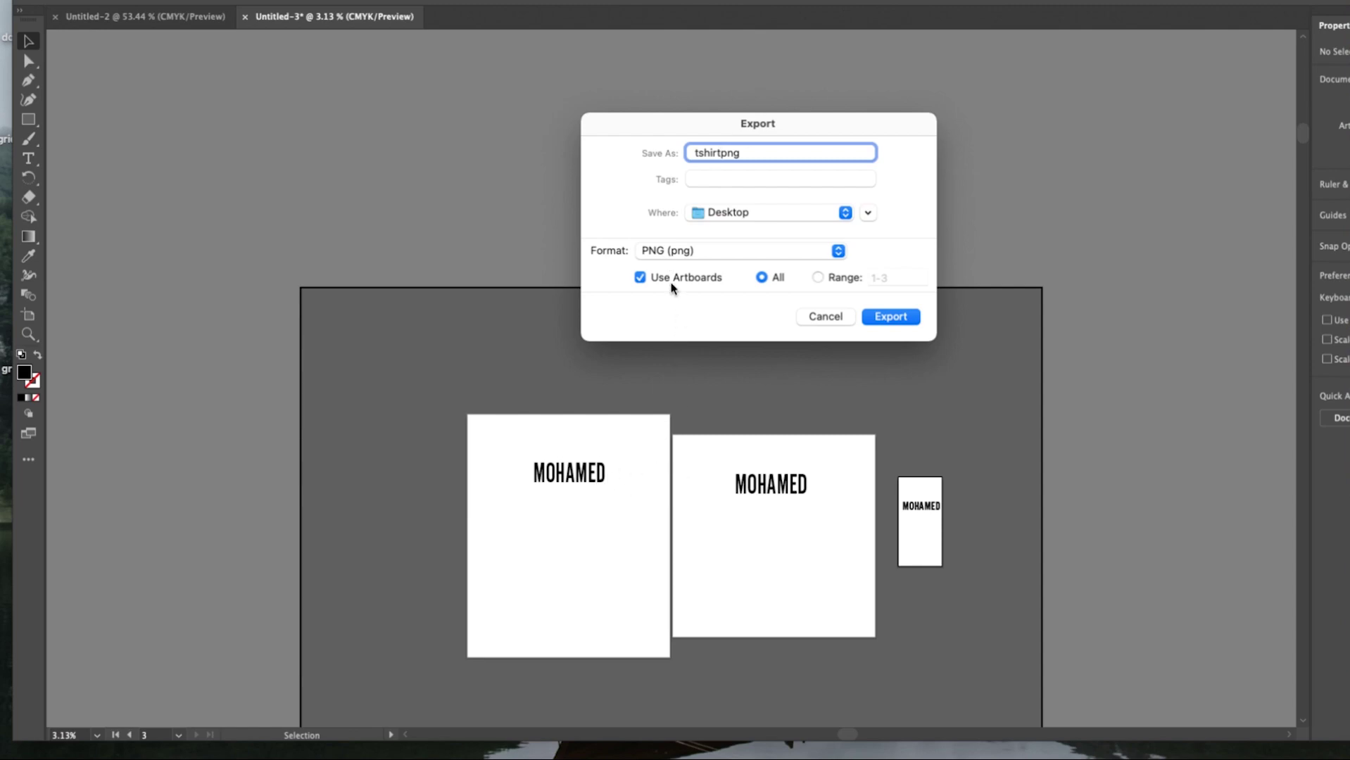
- Limit the export to artboard range 1 and confirm the export
left_click(817, 279)
left_click(896, 278)
left_click_drag(896, 278, 876, 278)
left_click(895, 277)
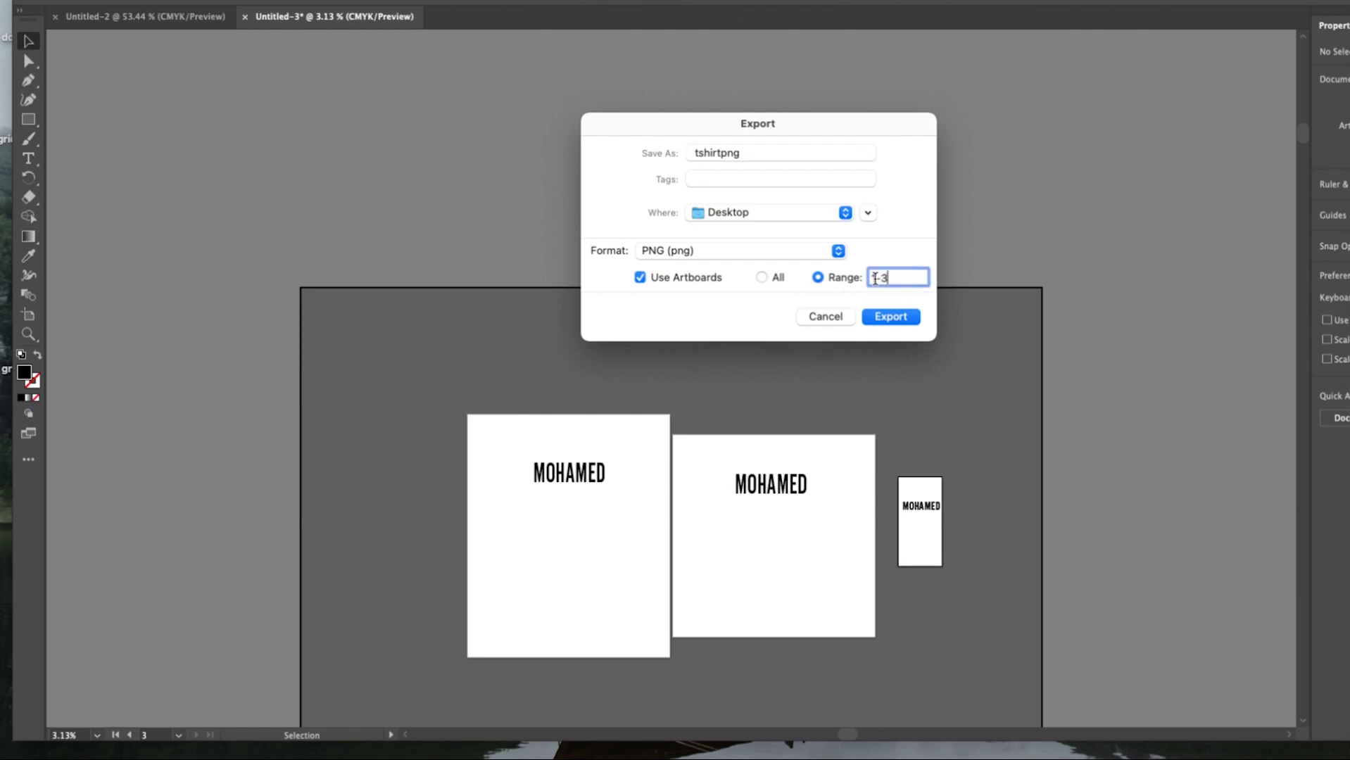
left_click_drag(904, 279, 869, 282)
type("1")
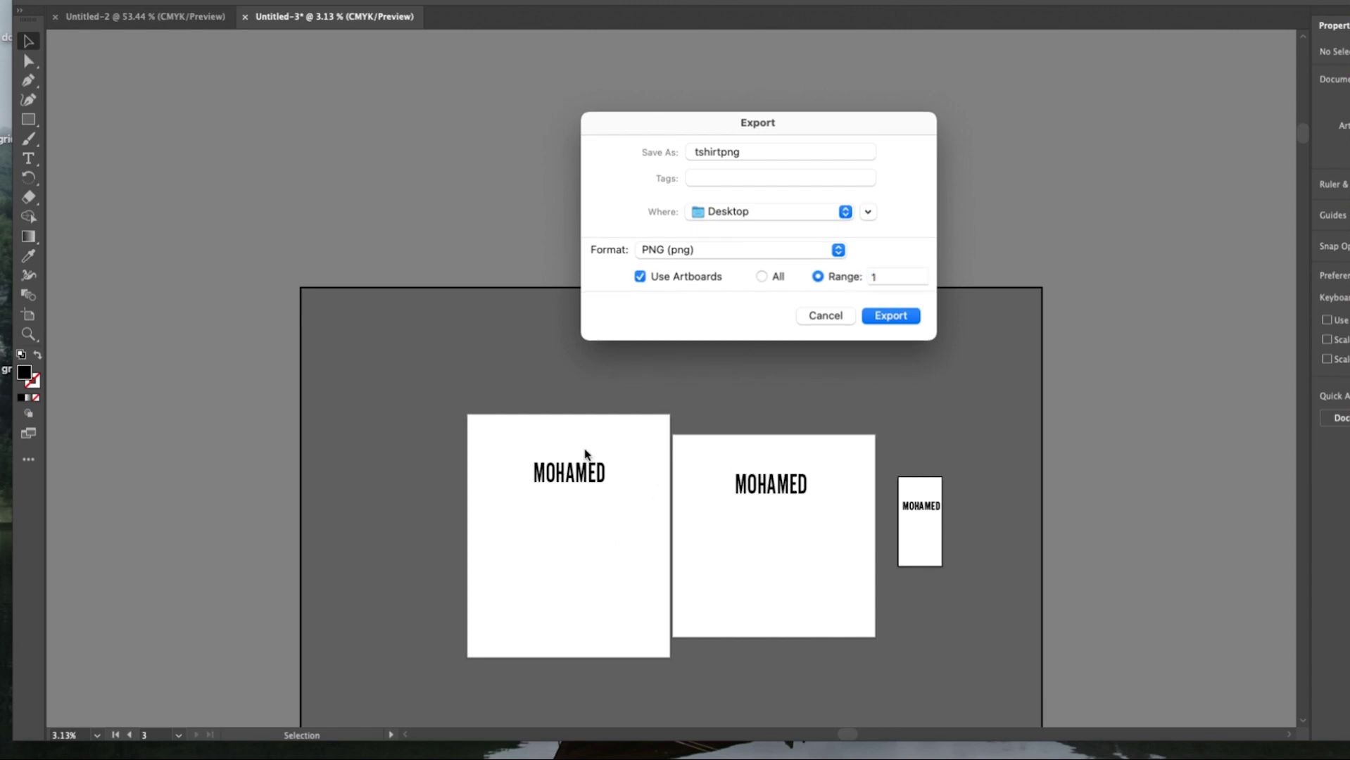
left_click(721, 151)
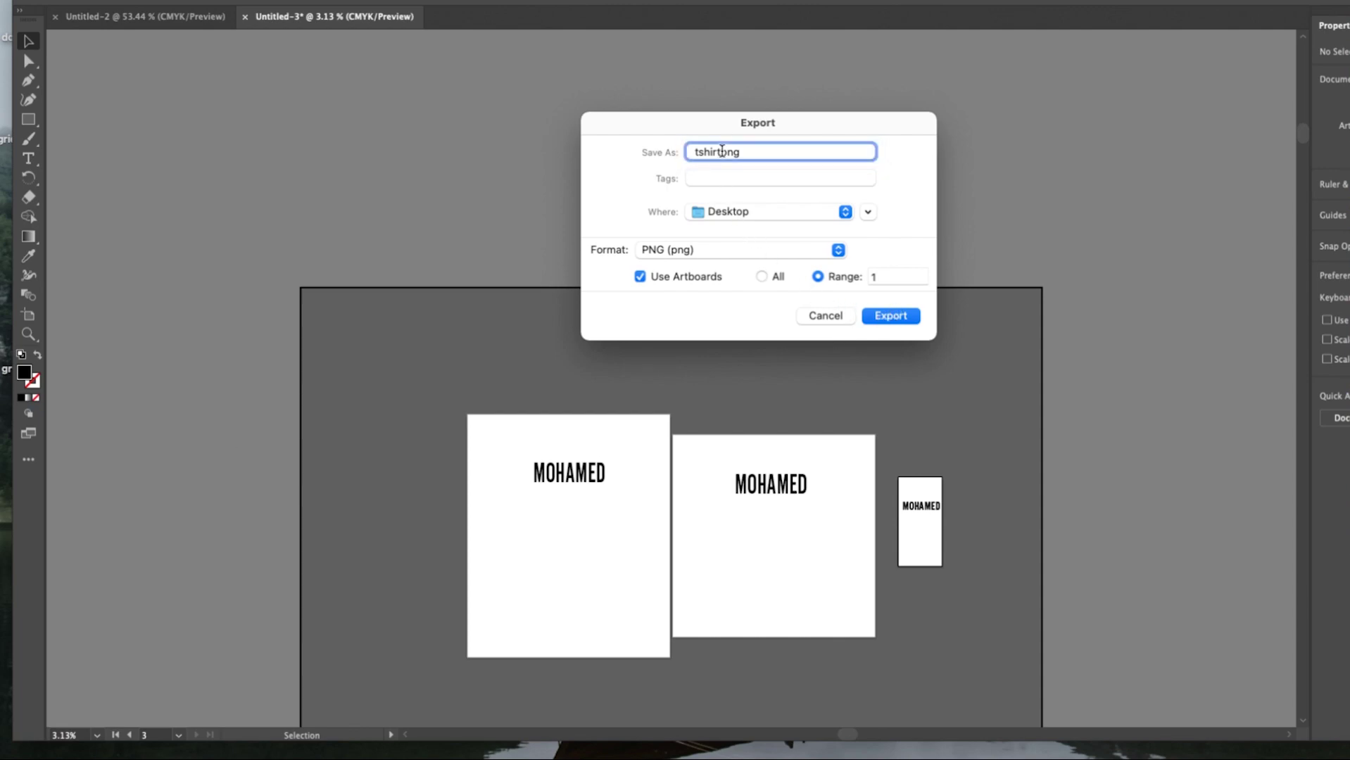
type(".")
left_click(885, 317)
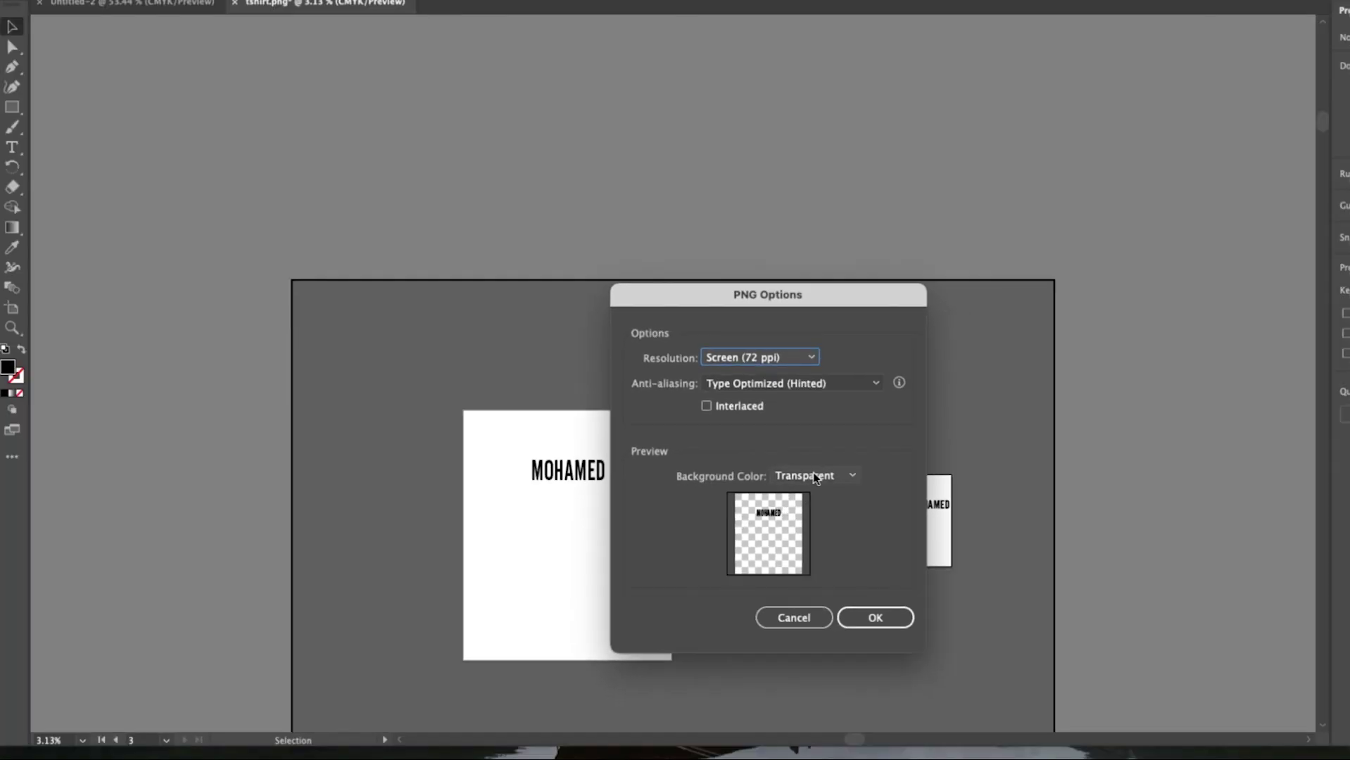
- Set PNG options to transparent background, High (300 ppi) resolution, with Interlaced checked
left_click(814, 474)
left_click(807, 476)
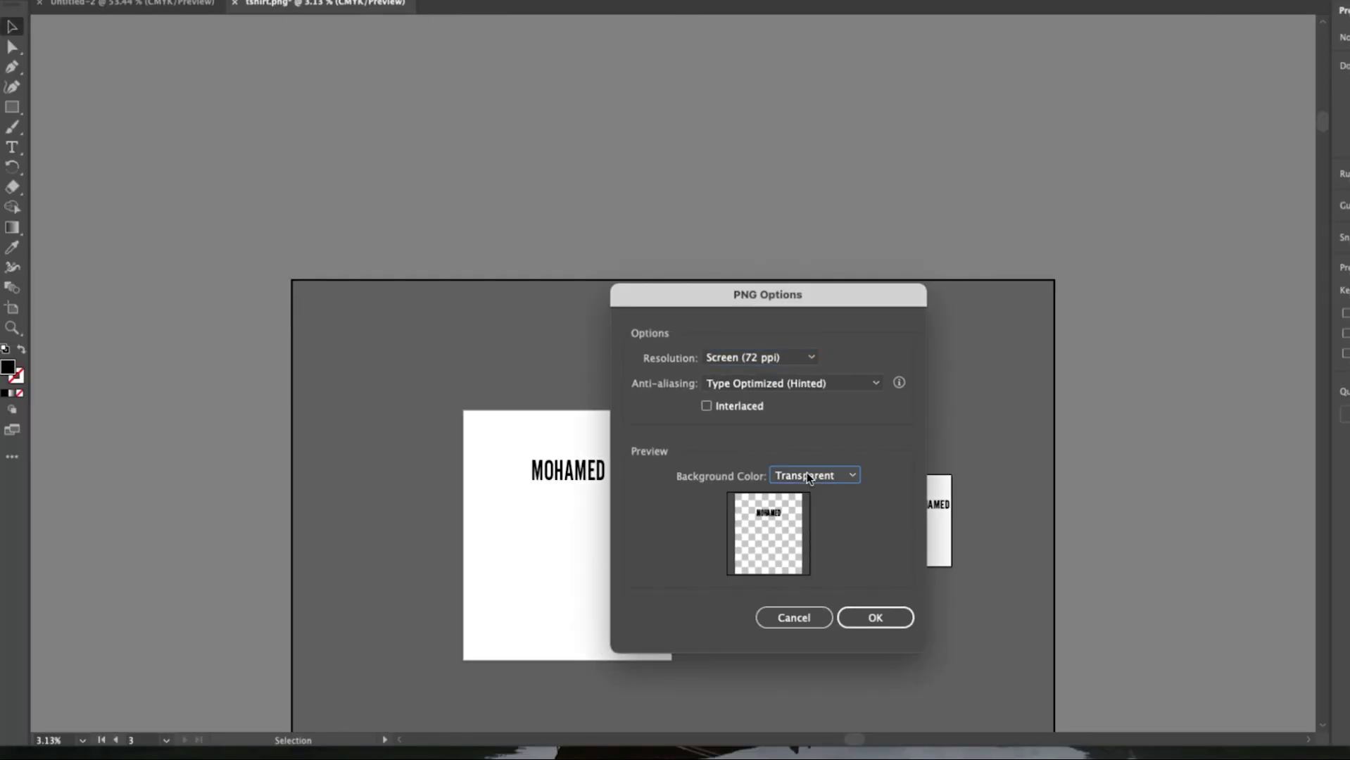
left_click(760, 357)
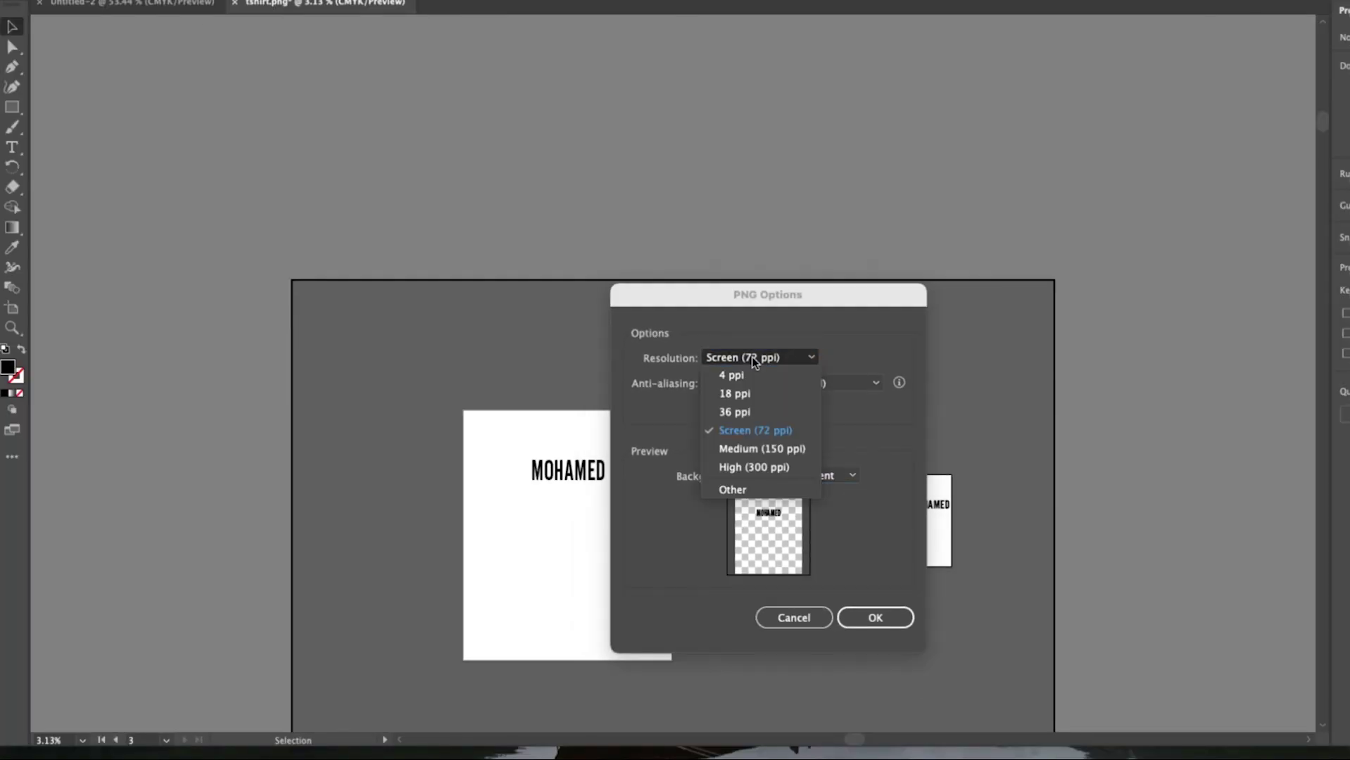
left_click(750, 467)
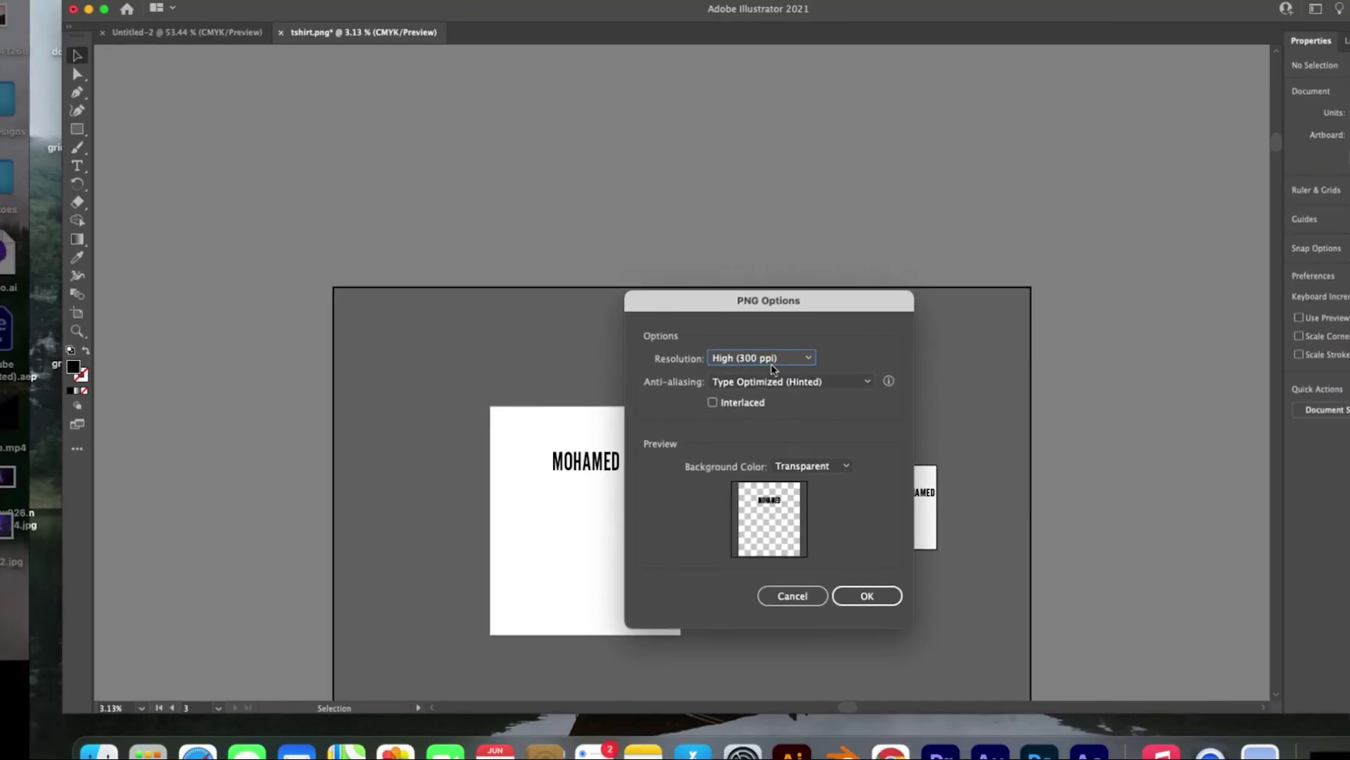
left_click(713, 402)
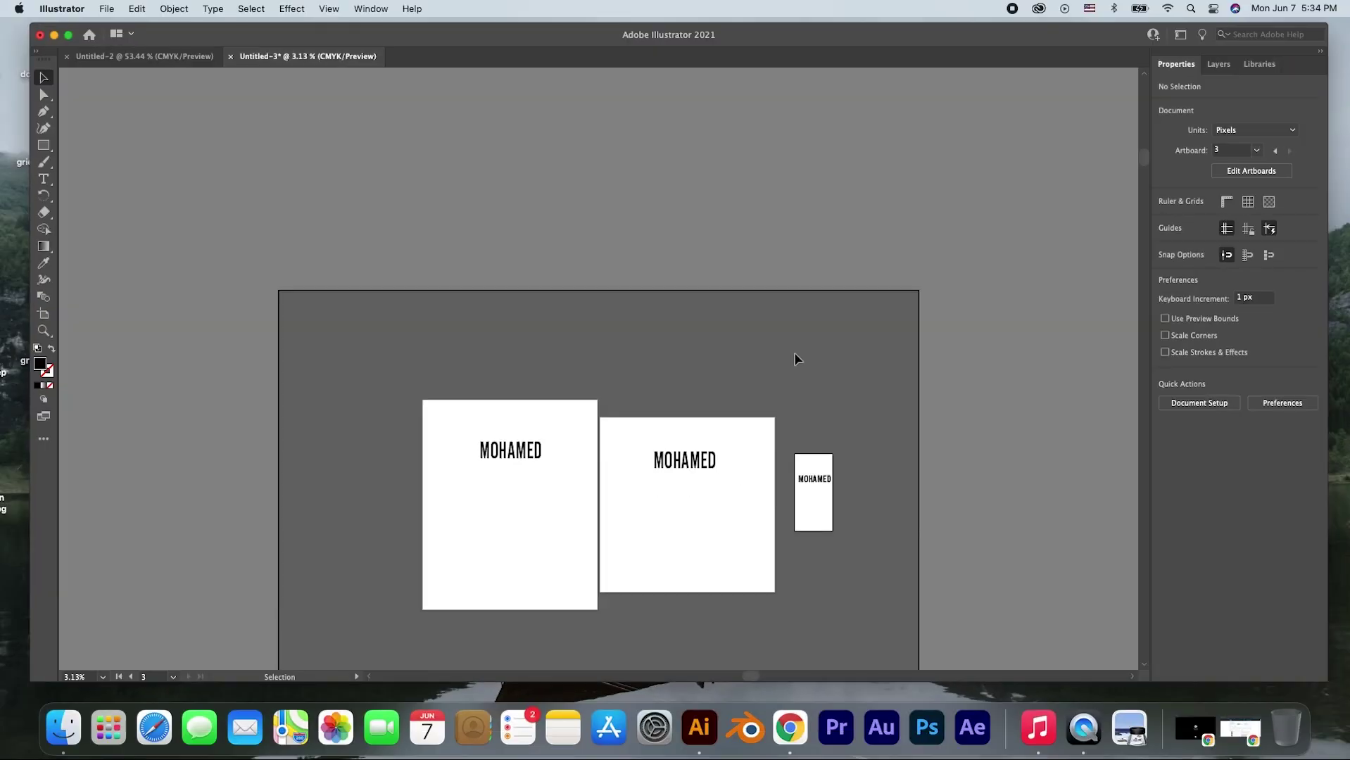
- Scroll back over the canvas showing MOHAMED on the three artboards
scroll(799, 358, "up", 2)
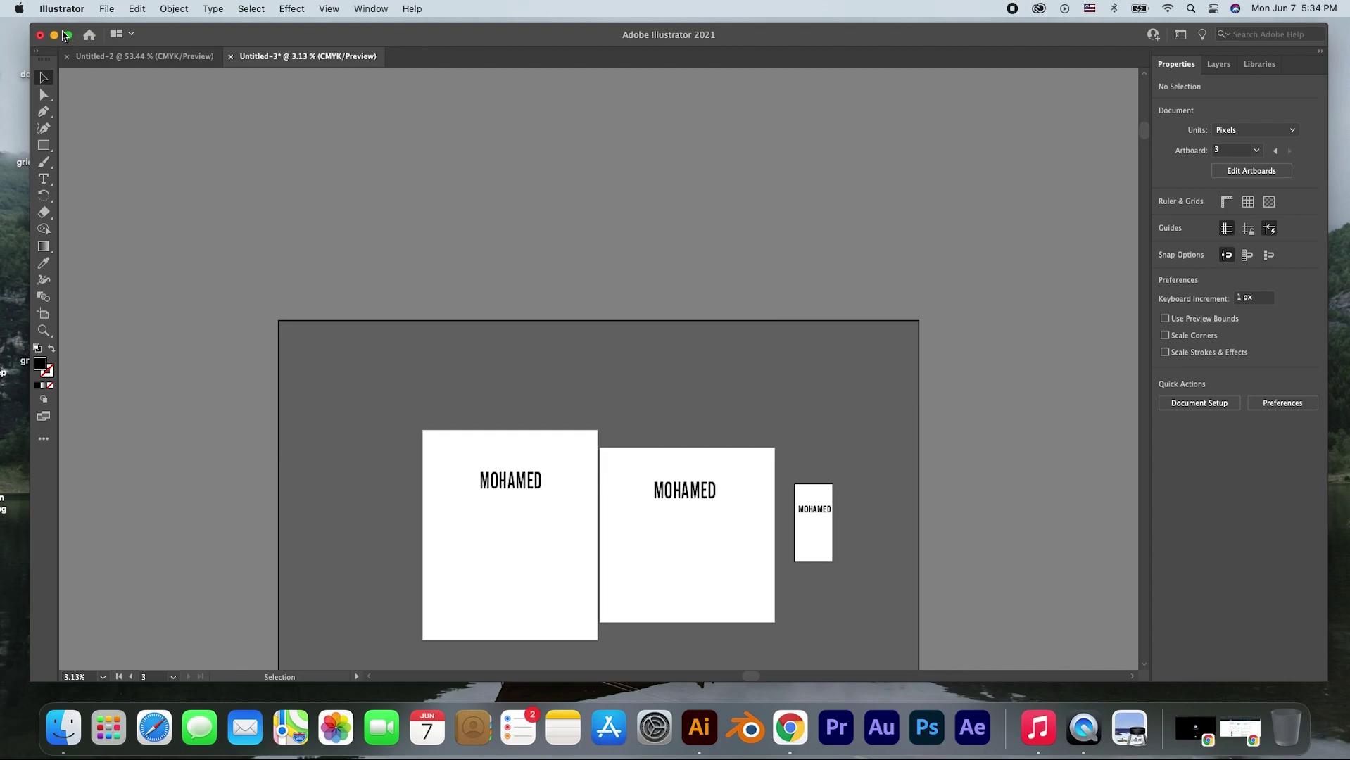